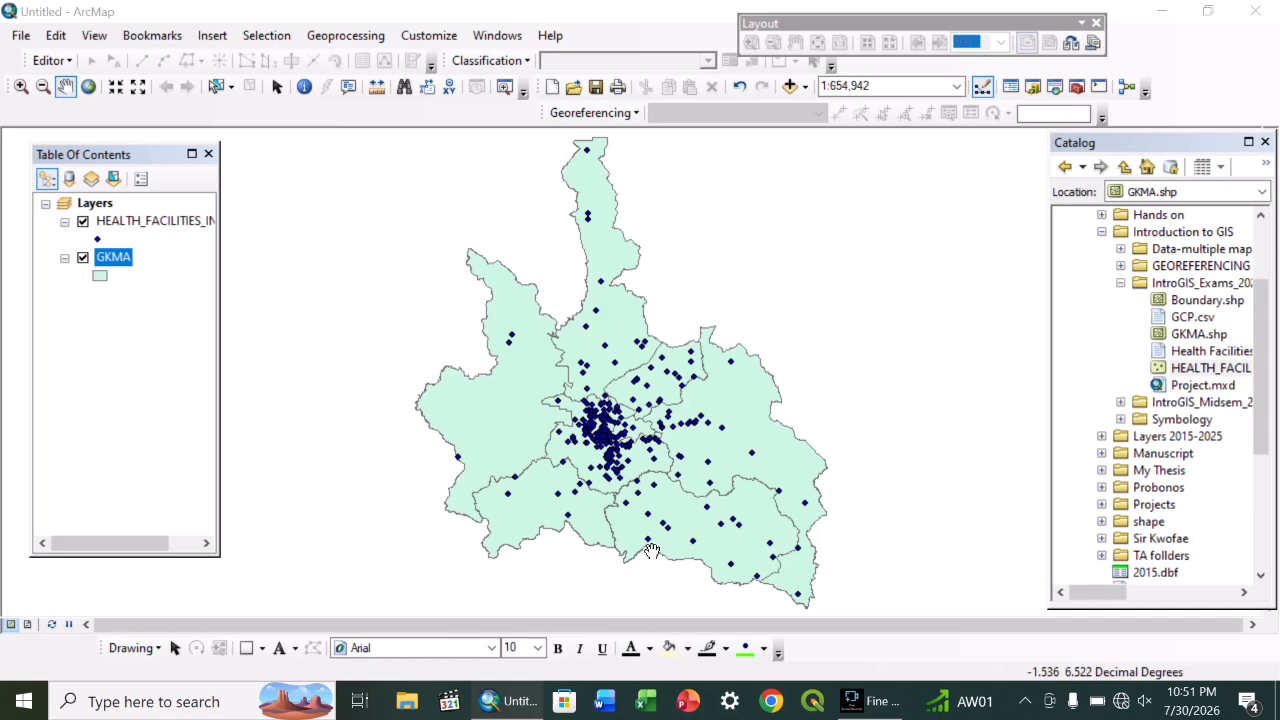
Step: Open the attribute table of the HEALTH_FACILITIES_IN_GKMA layer and examine the Type, Town and Ownership values of its records
left_click(104, 222)
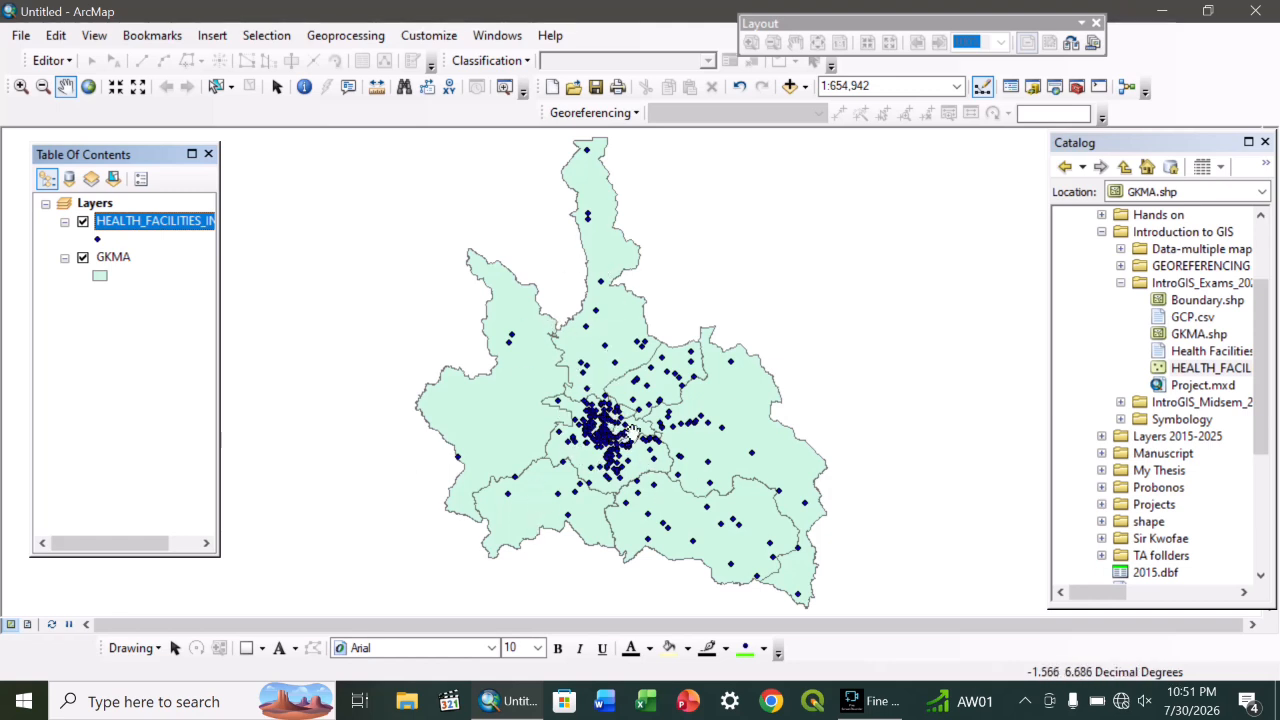
left_click(150, 220)
right_click(150, 220)
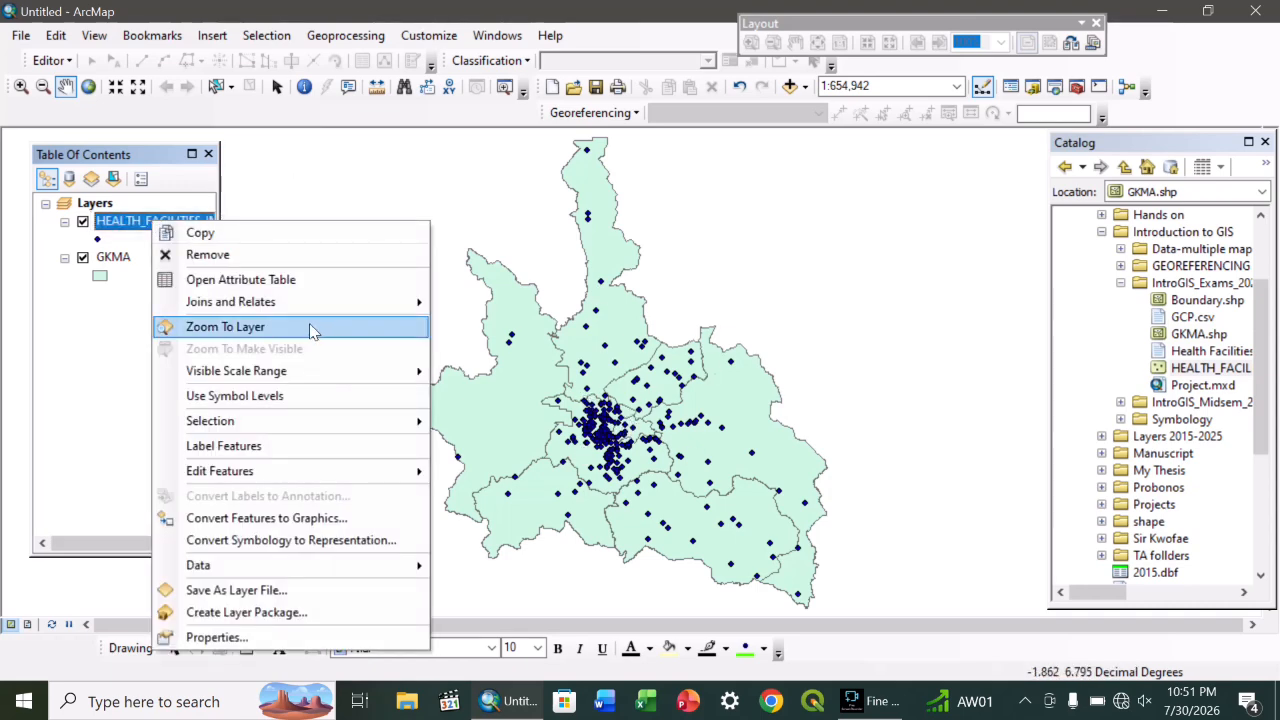
left_click(265, 284)
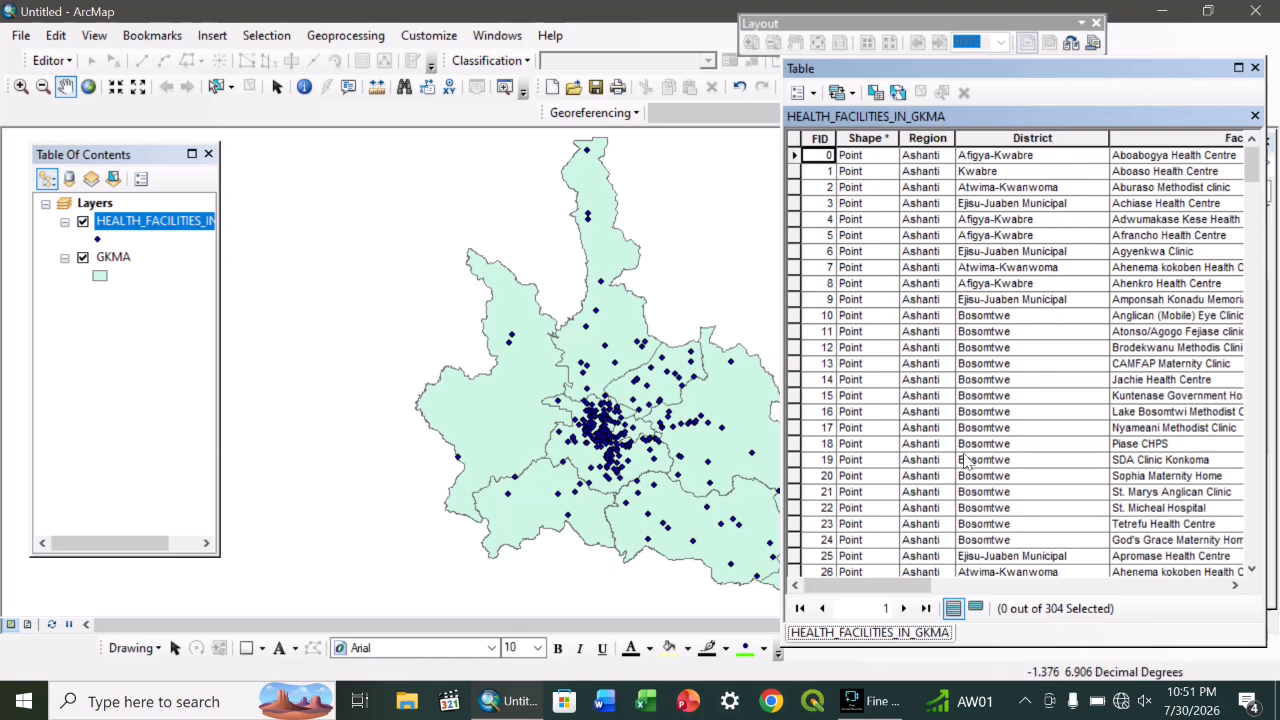
left_click_drag(910, 587, 1103, 551)
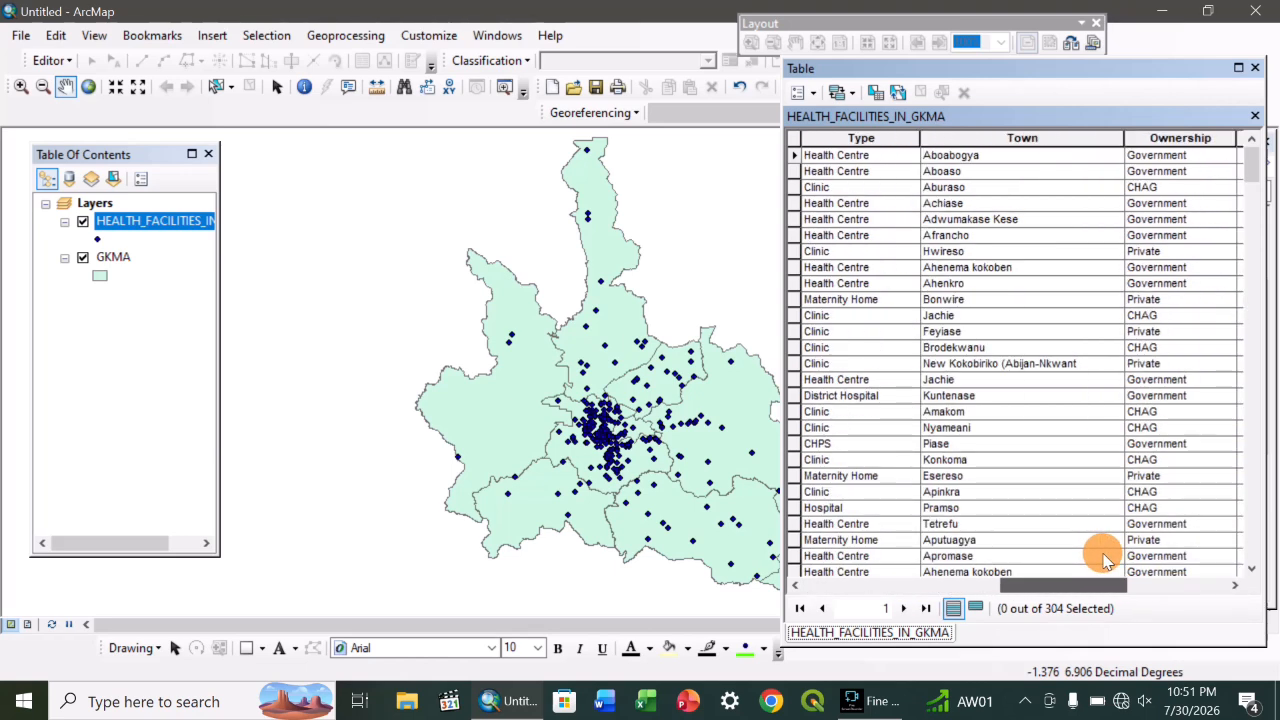
left_click(875, 158)
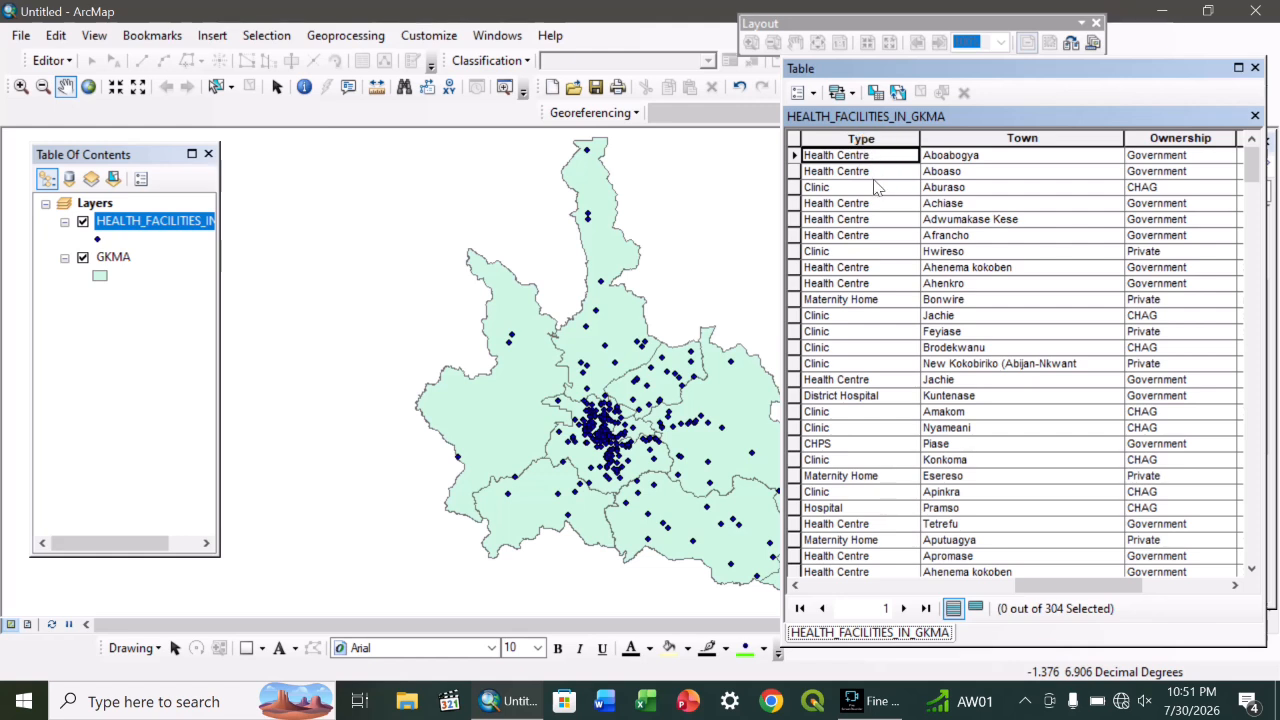
left_click(865, 171)
left_click(855, 252)
scroll(840, 462, "down", 3)
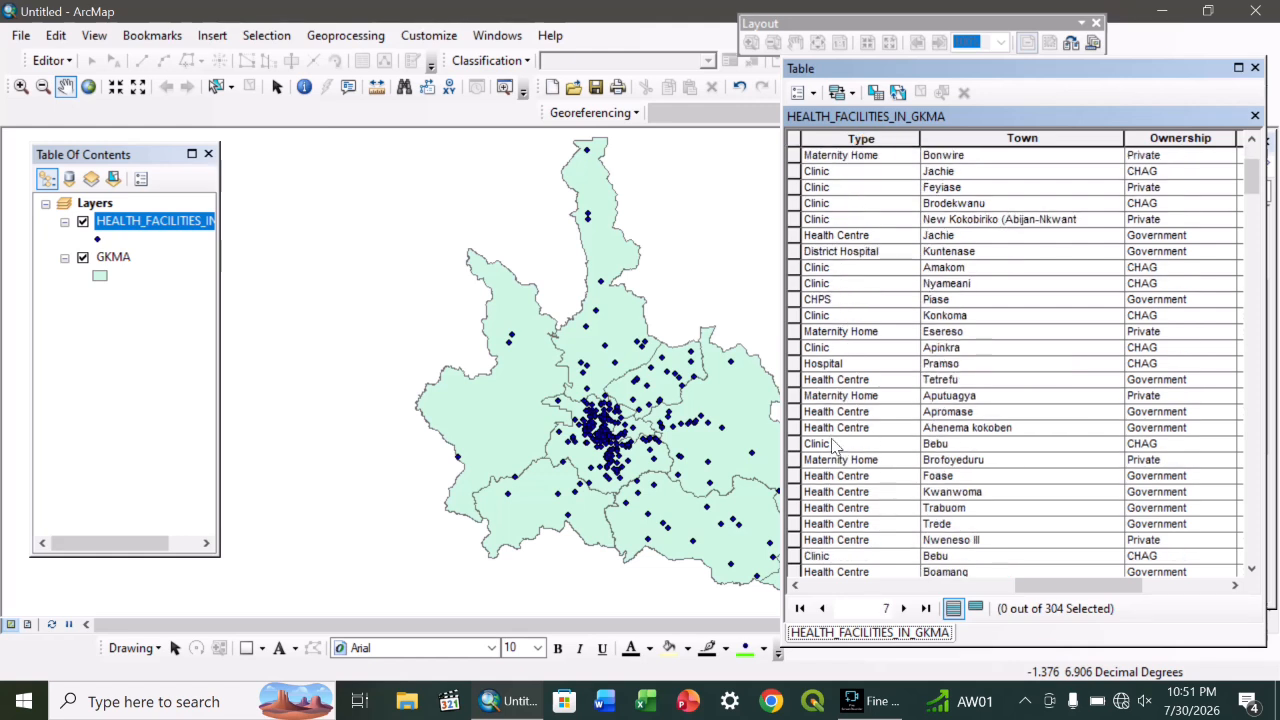
scroll(828, 478, "down", 3)
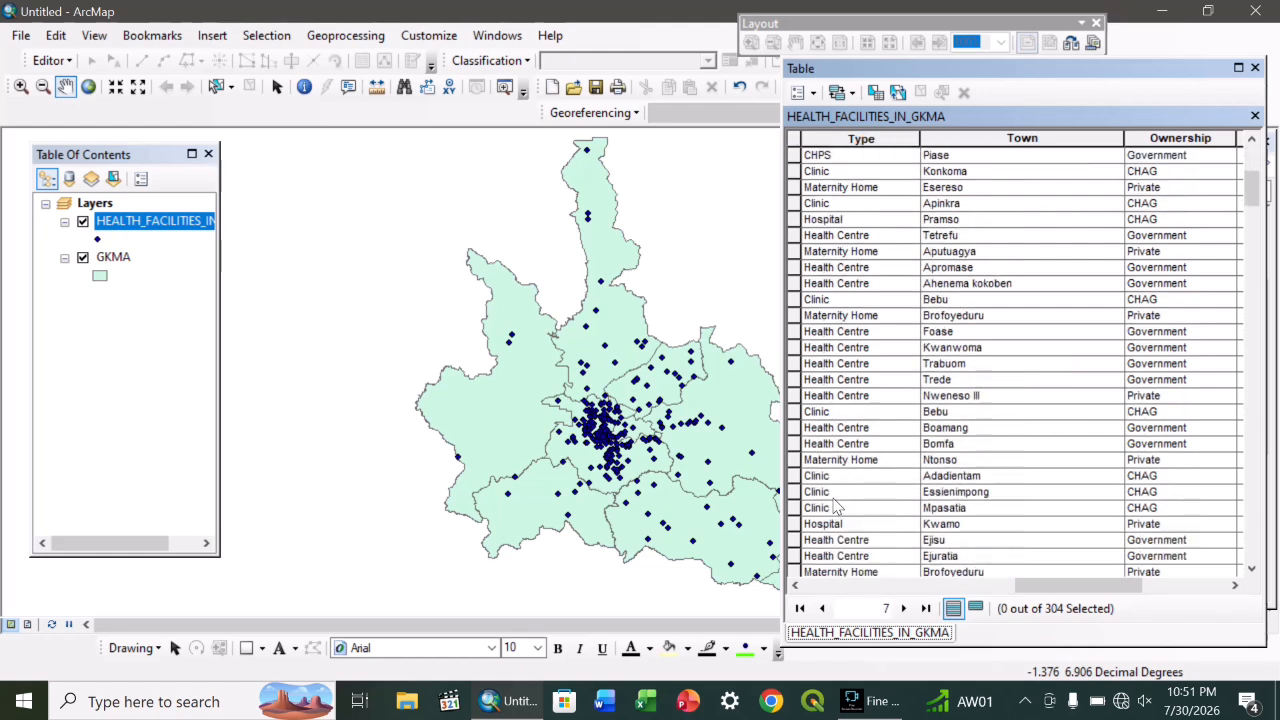
Step: Select the Bebu Methodist Clinic record with FID 34 and add the clinic records with FID 38, 39 and 40
left_click(795, 411)
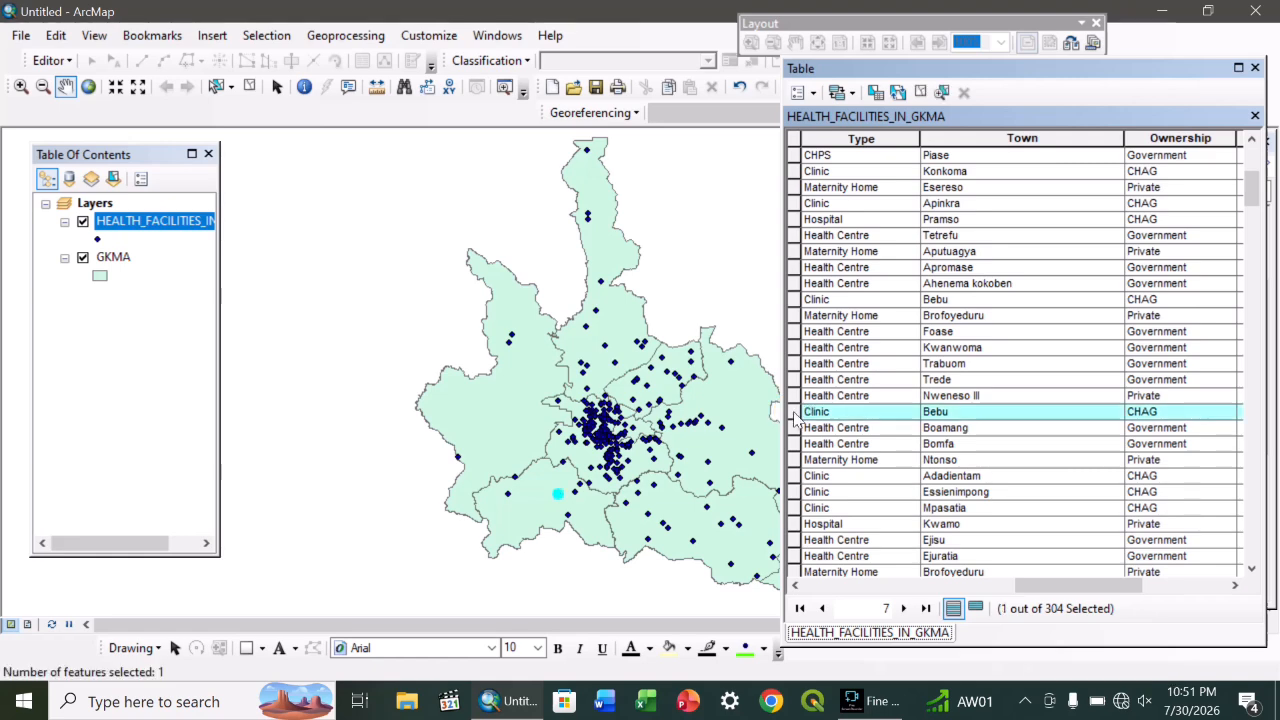
left_click(850, 413)
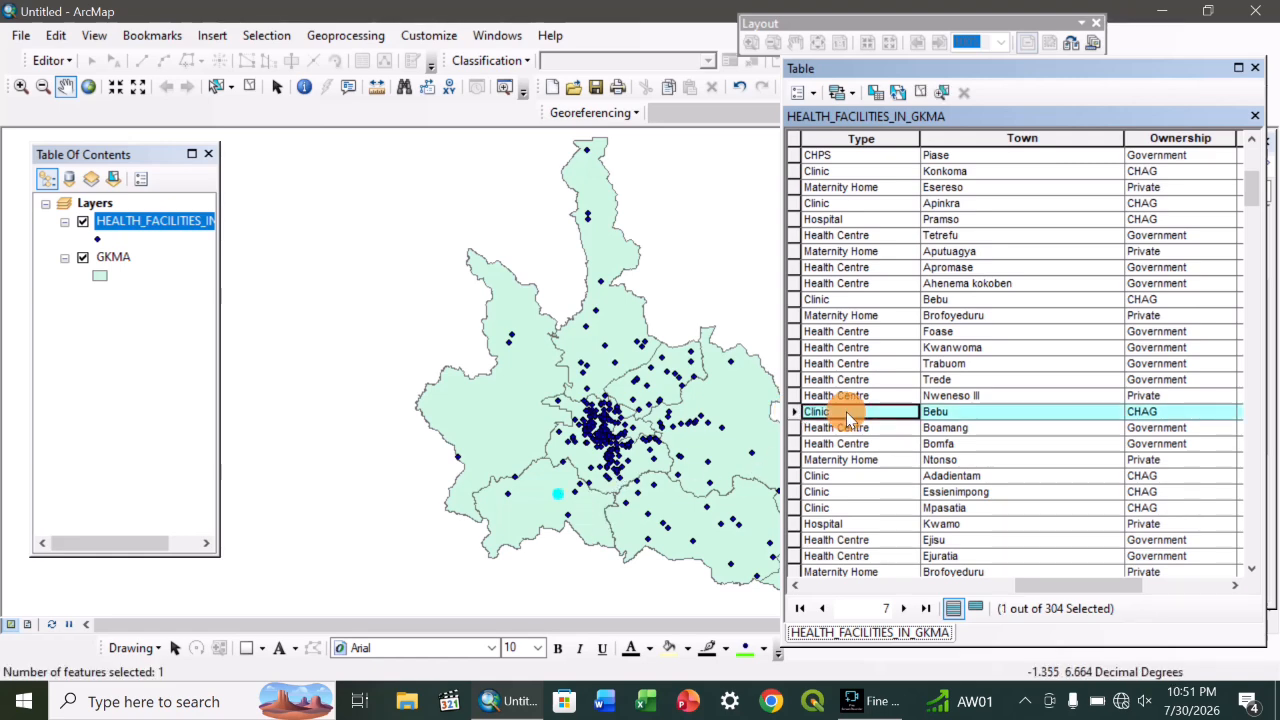
left_click(1238, 67)
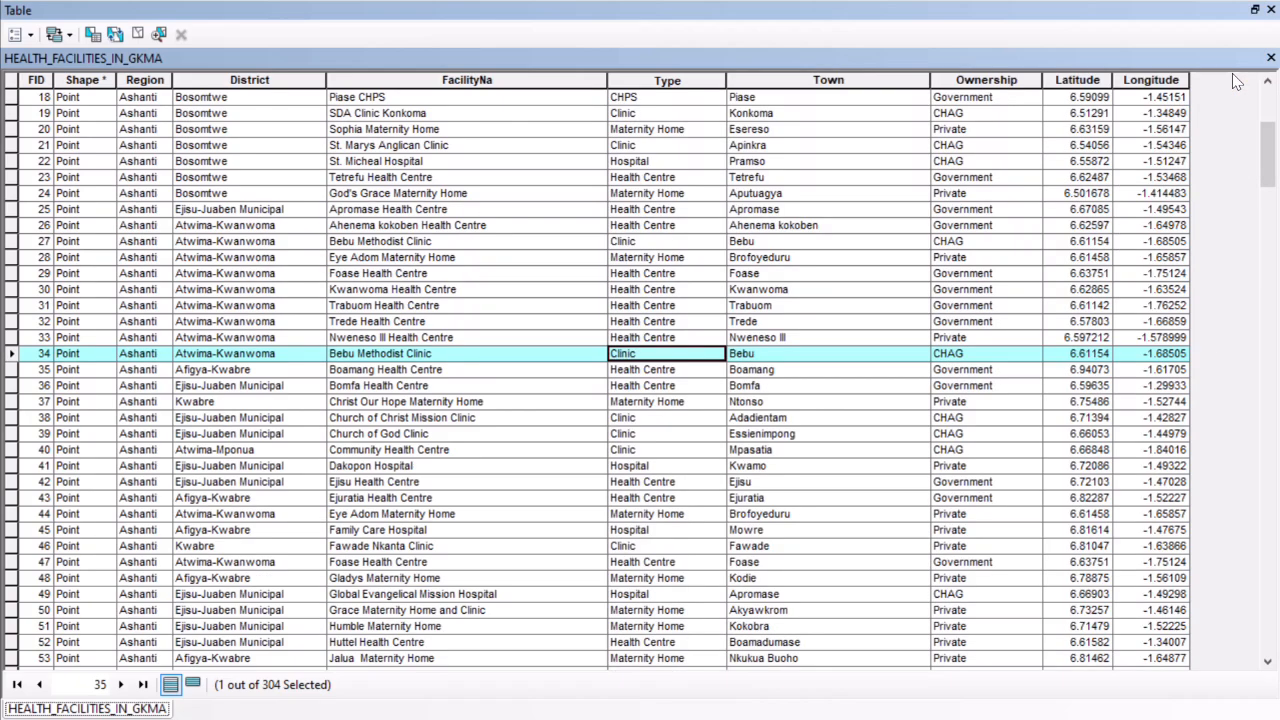
left_click(9, 417, "ctrl")
left_click(10, 433, "ctrl")
left_click(12, 450, "ctrl")
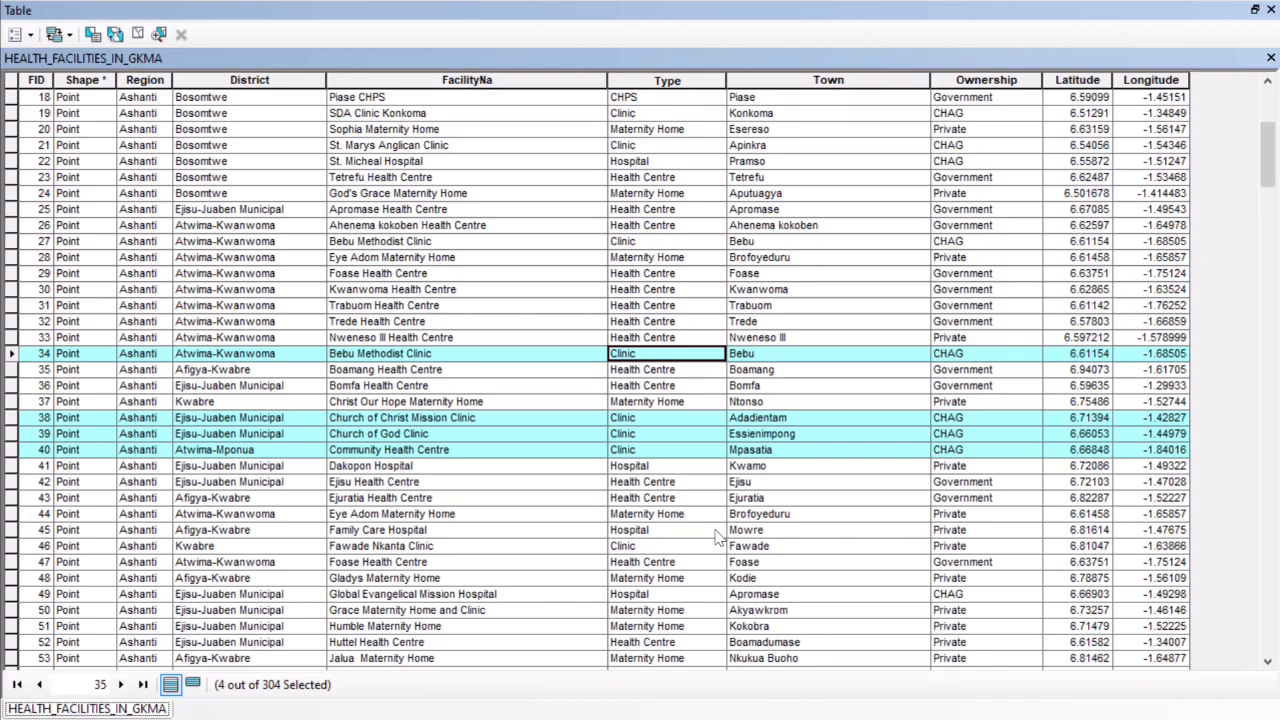
Step: Add the Gansmen's Medical Centre record to the selection and restore the table window to its smaller size
scroll(716, 537, "down", 20)
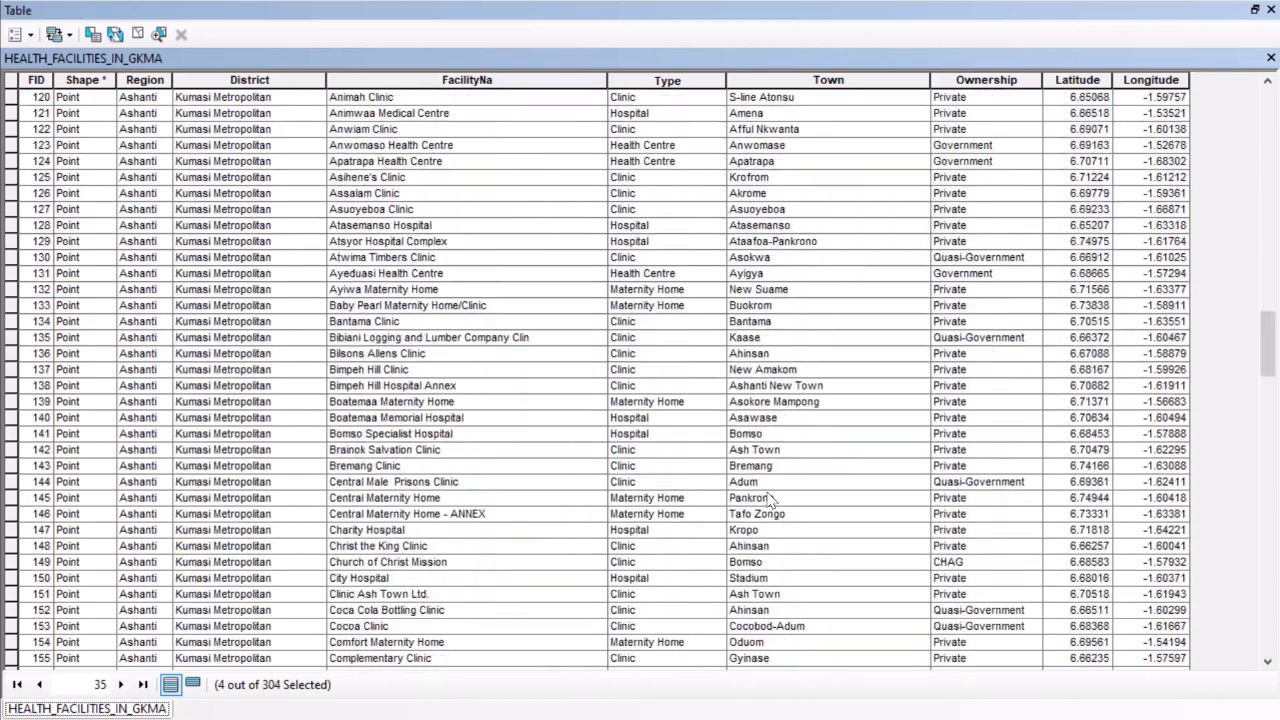
scroll(666, 444, "down", 3)
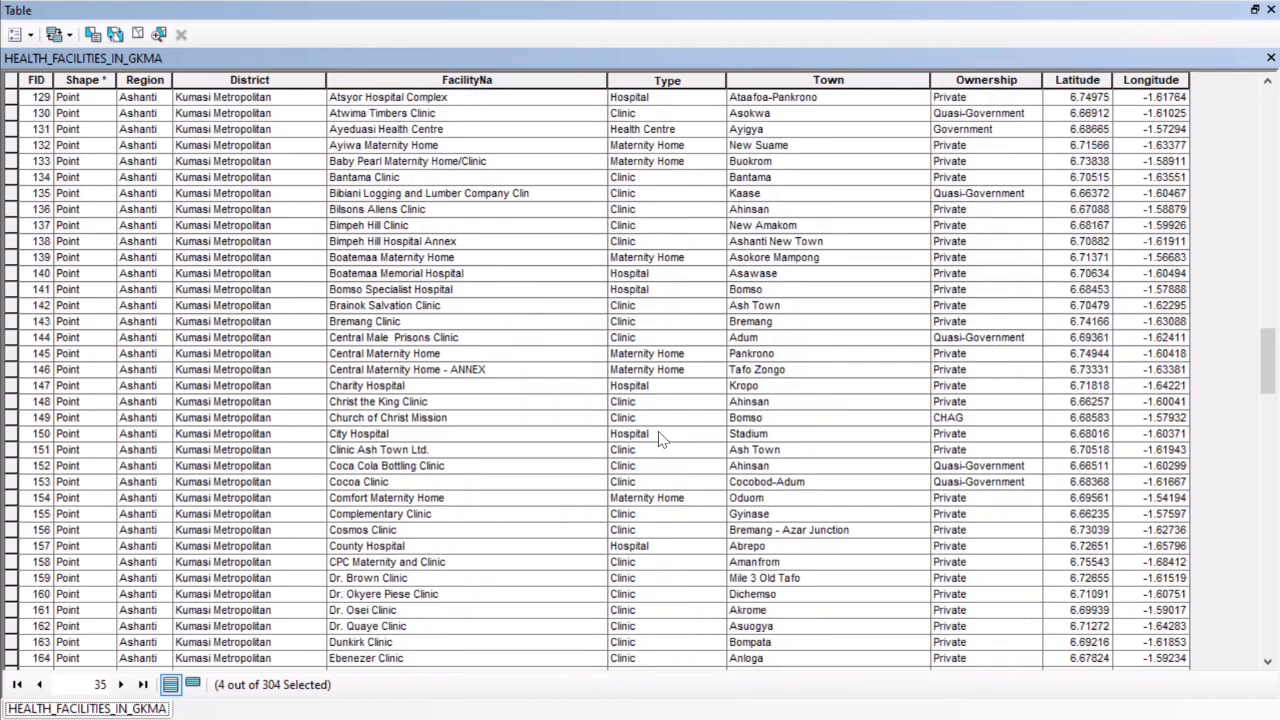
scroll(58, 657, "down", 3)
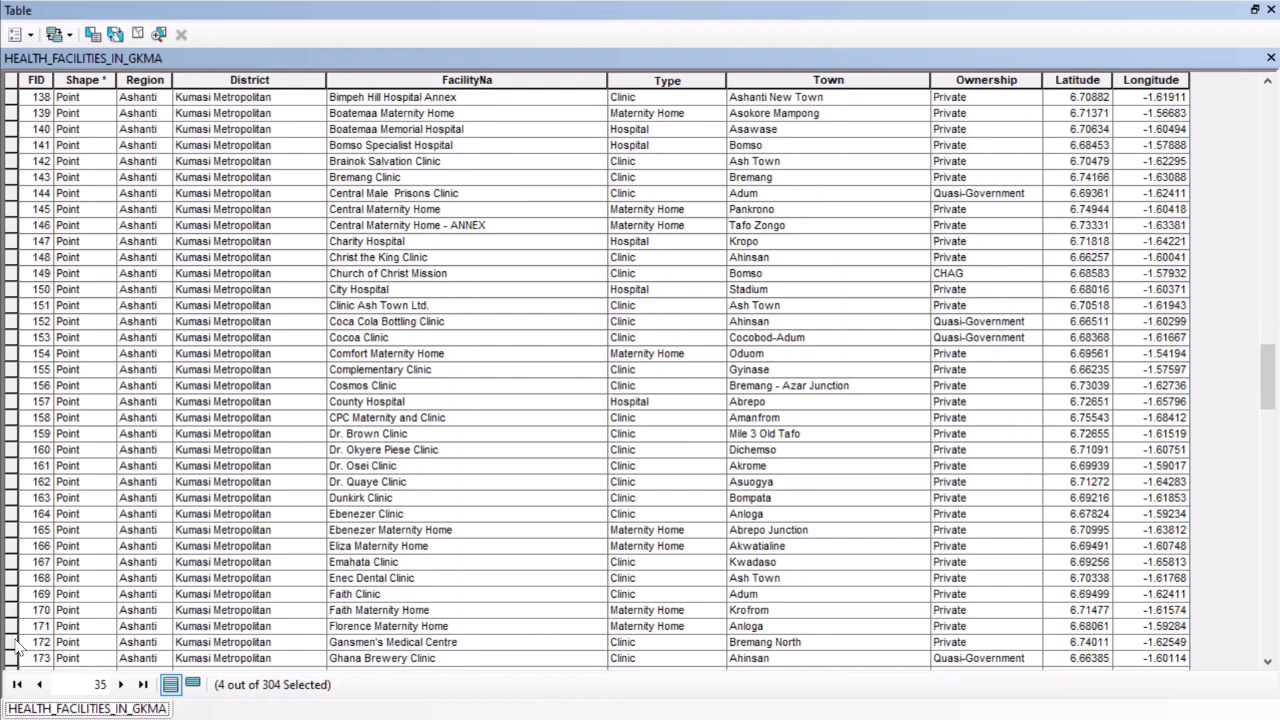
left_click(16, 643, "ctrl")
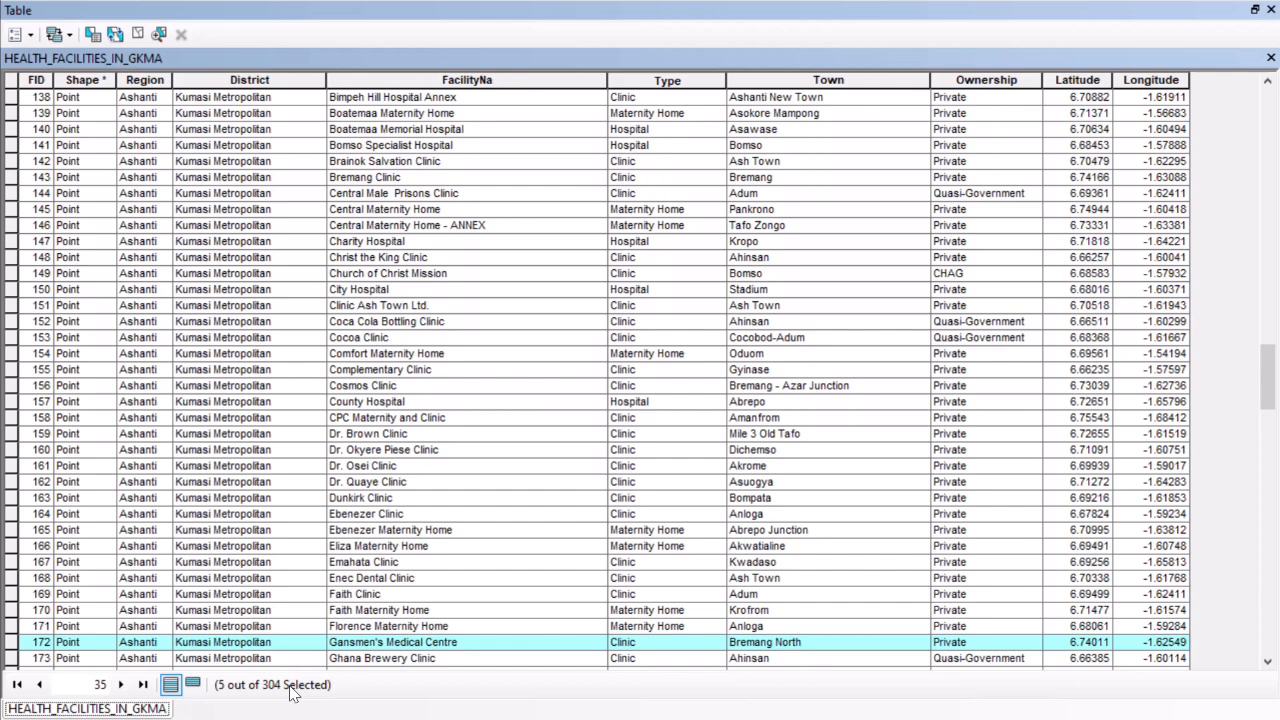
scroll(610, 537, "down", 16)
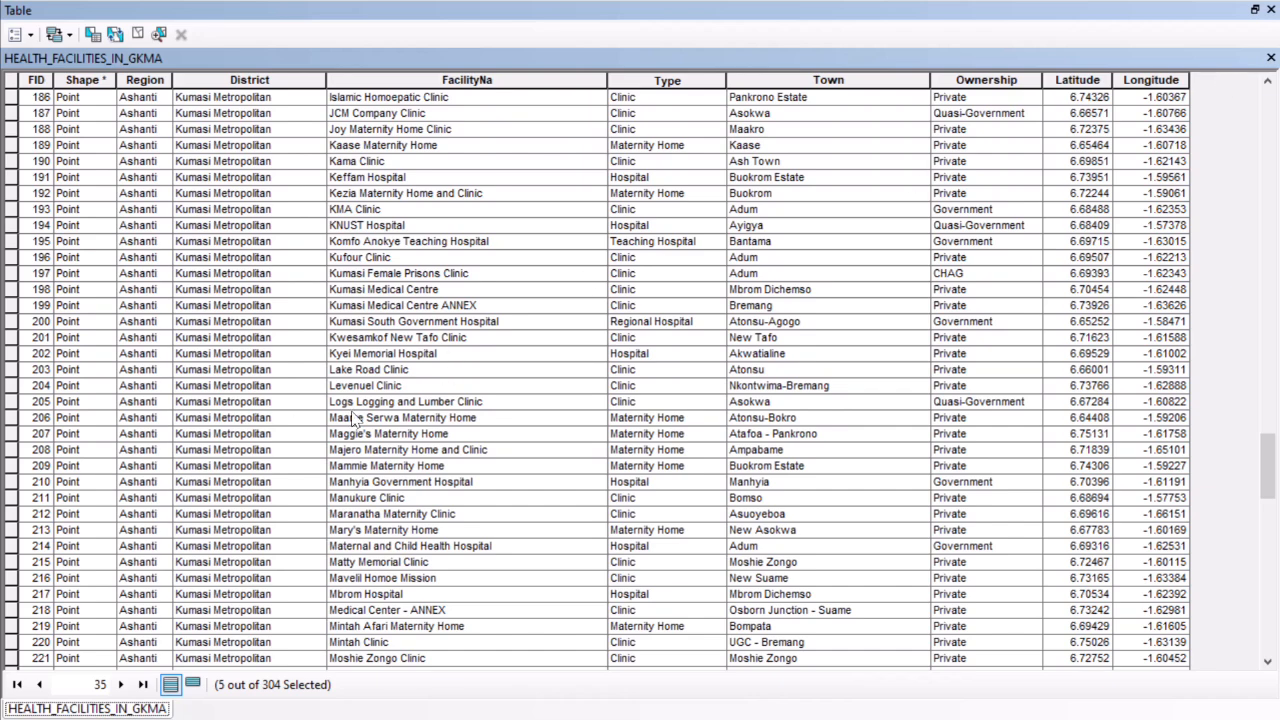
left_click(1255, 9)
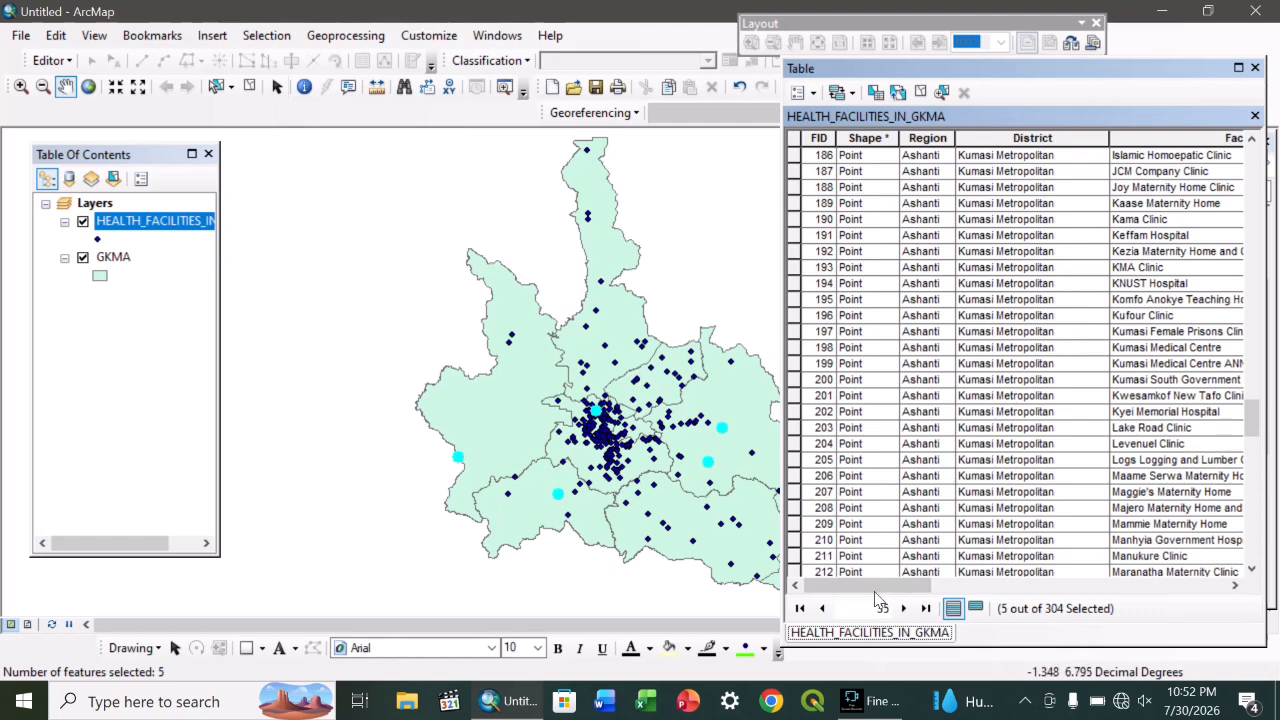
Step: Select the Islamic Homoepatic Clinic record alone, and leave the attribute table with the selection cleared
left_click_drag(894, 588, 1052, 580)
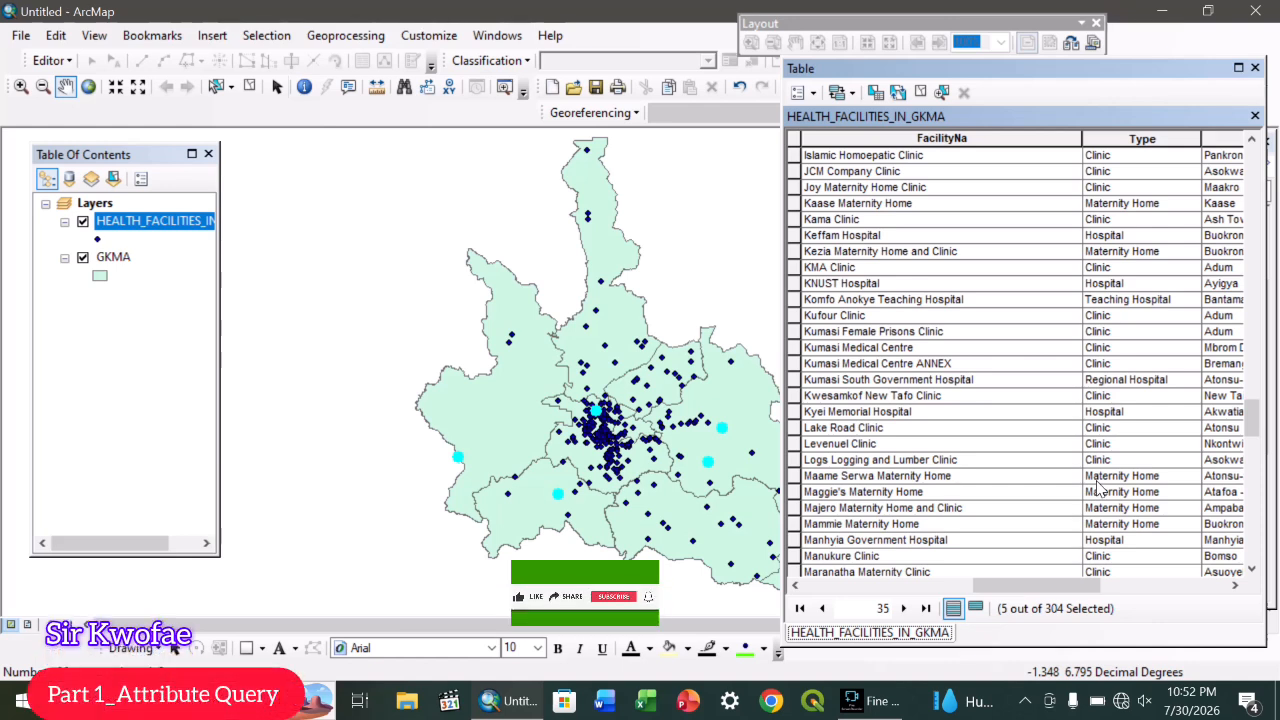
left_click(1129, 156)
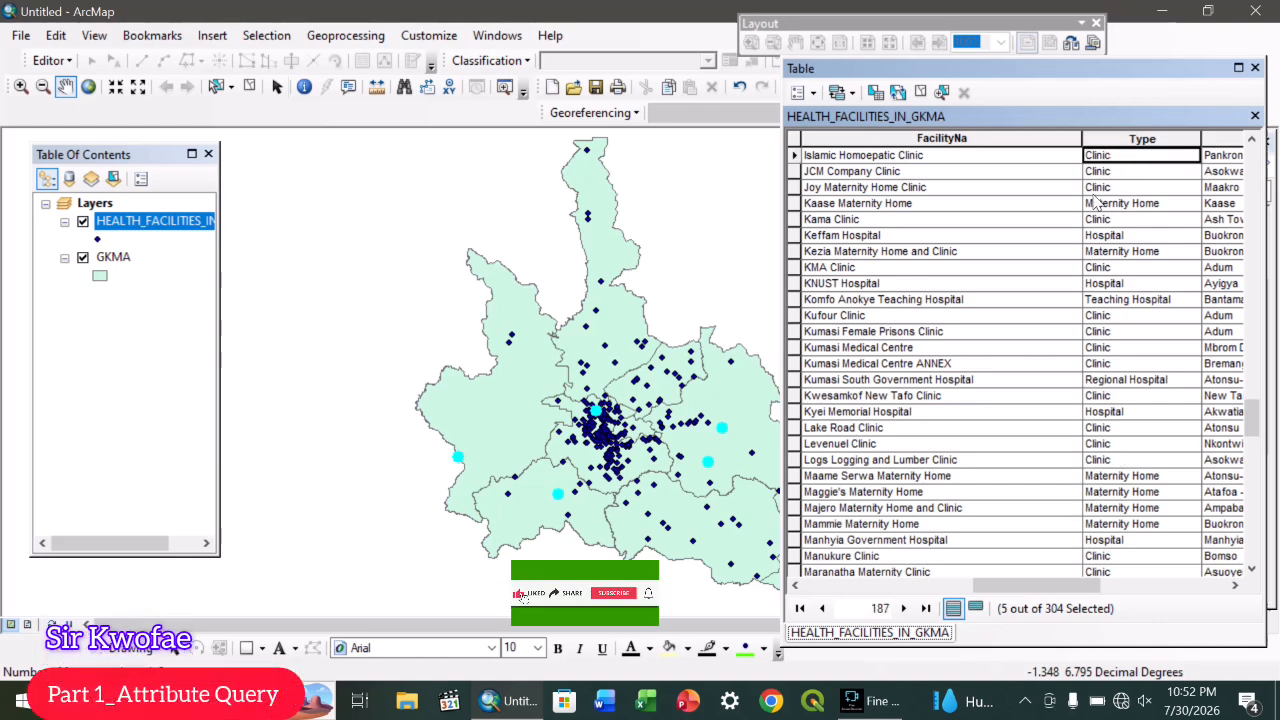
left_click(795, 156)
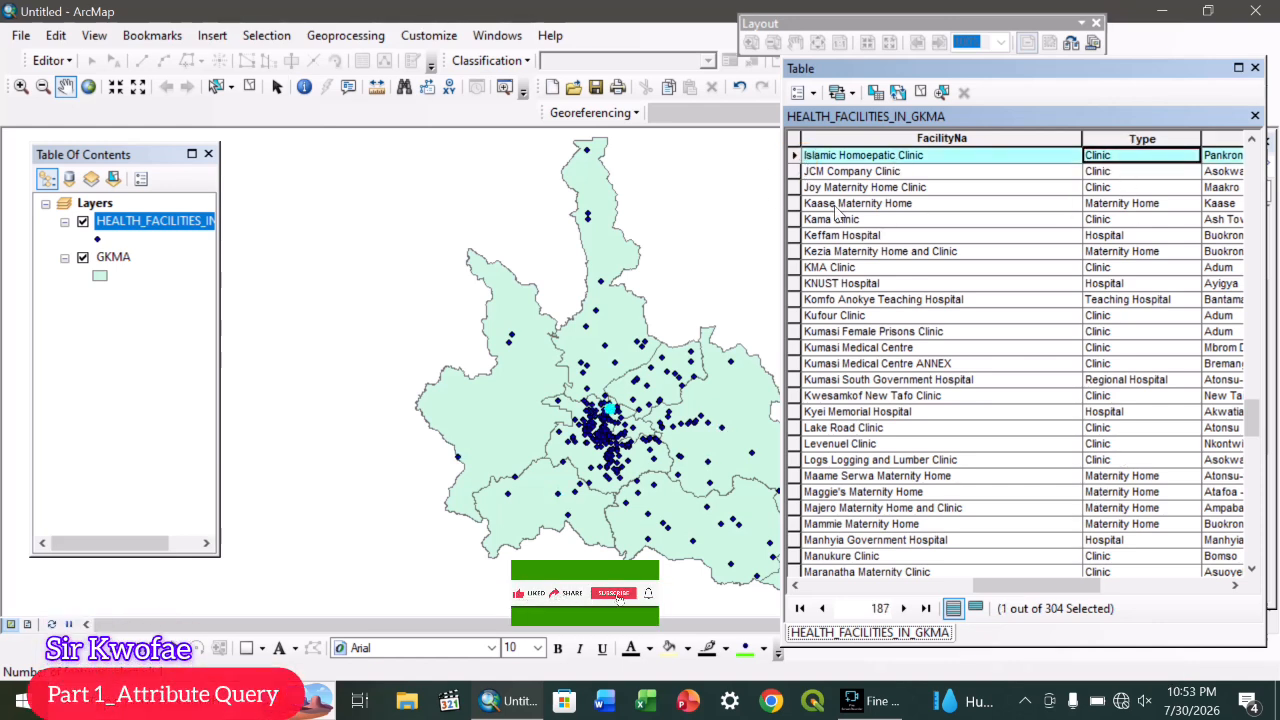
left_click(1222, 171)
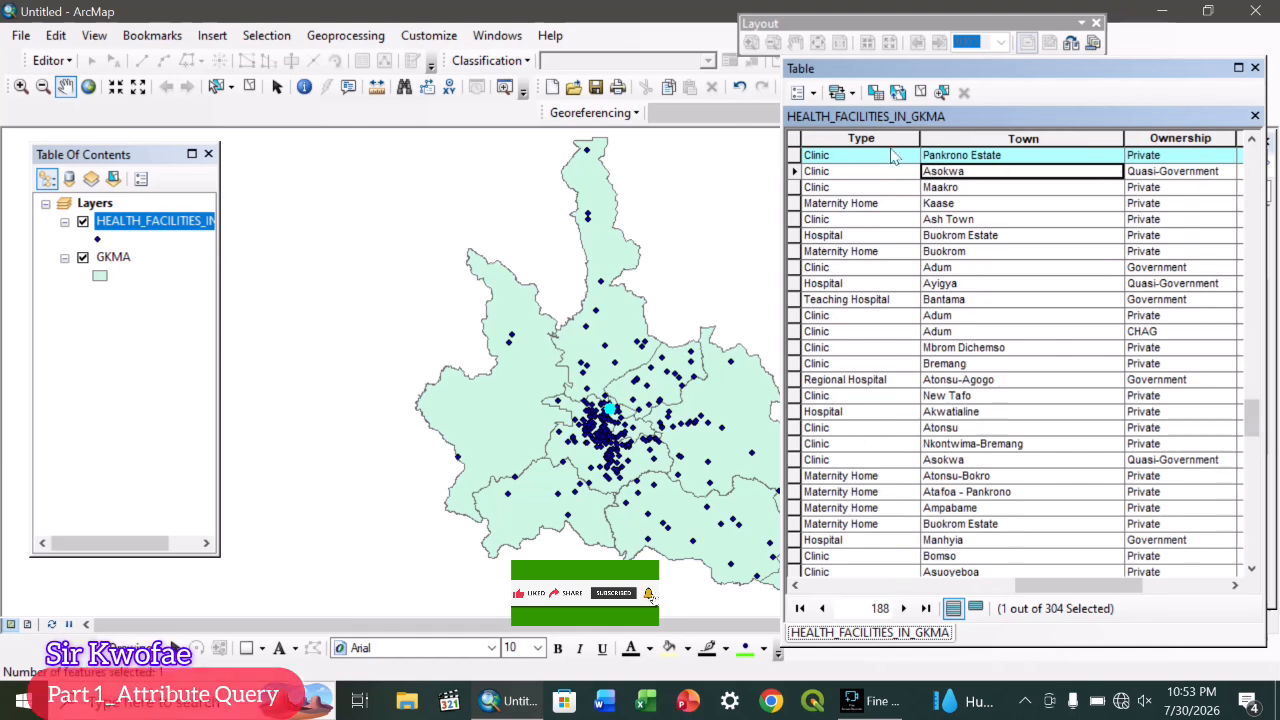
key("ctrl+shift+a")
left_click(1255, 67)
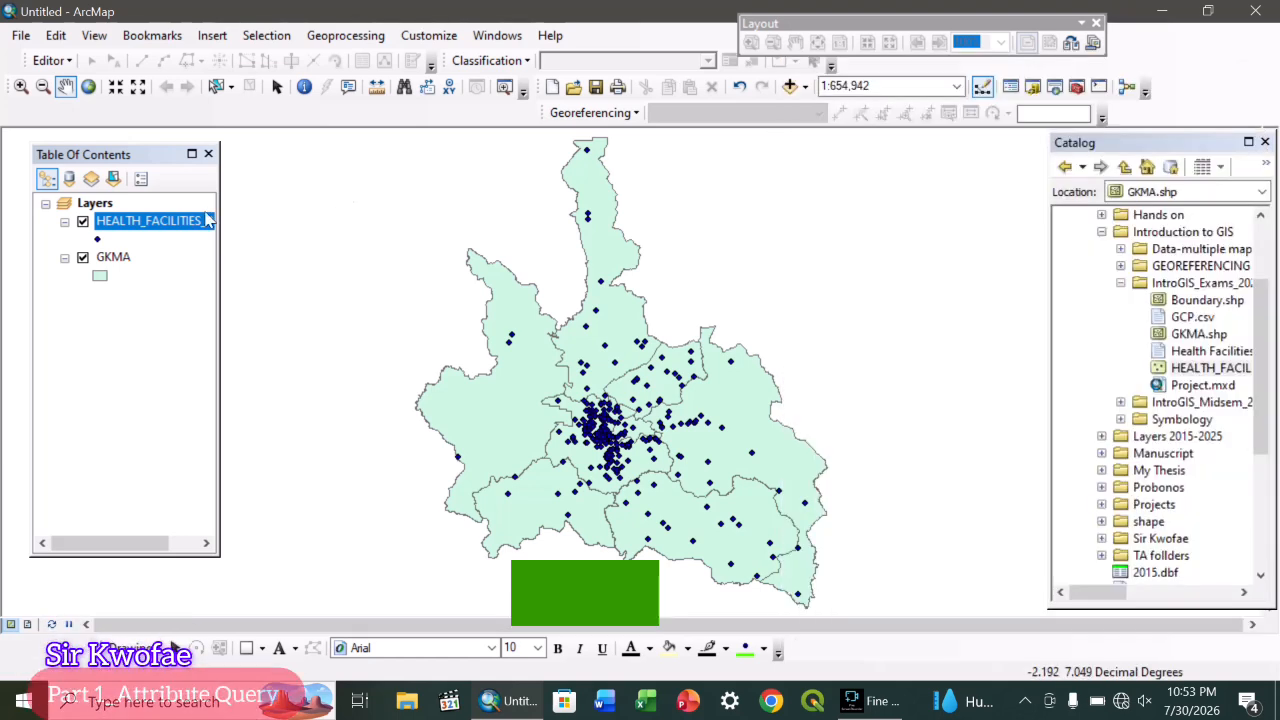
Step: Open the HEALTH_FACILITIES_IN_GKMA layer properties and review the General, Source, Selection and Definition Query settings
left_click(163, 222)
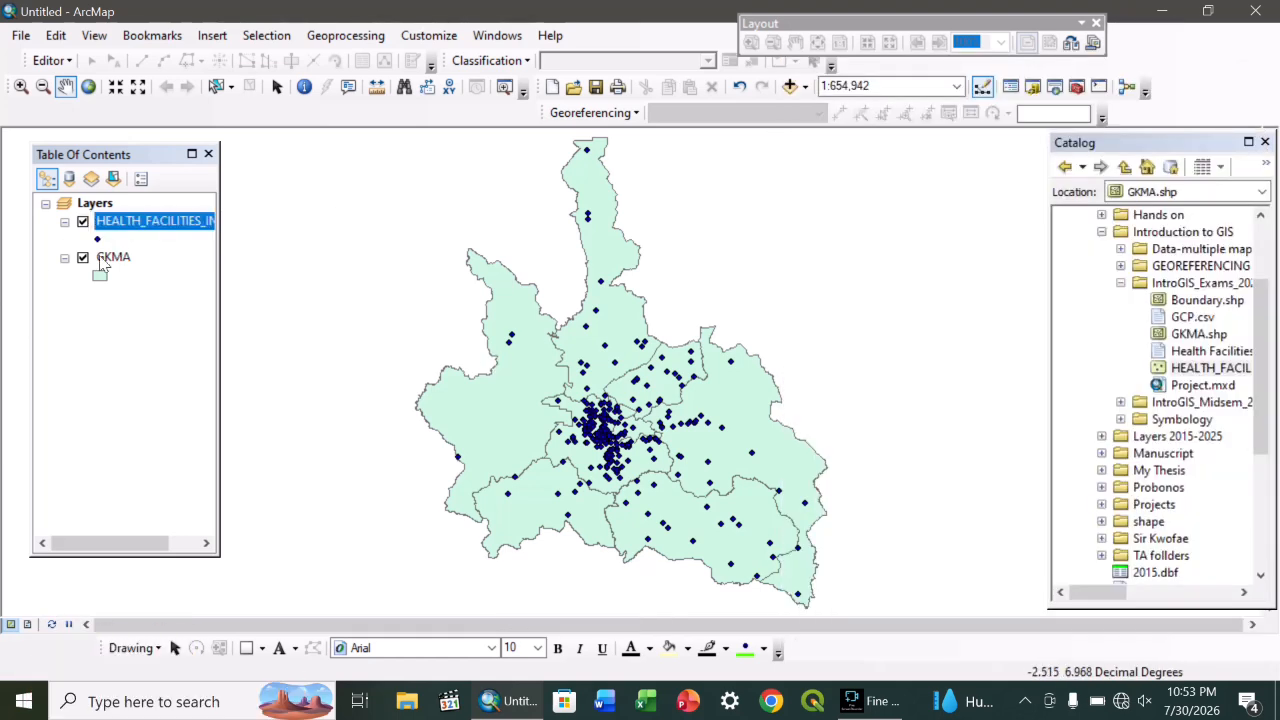
right_click(169, 222)
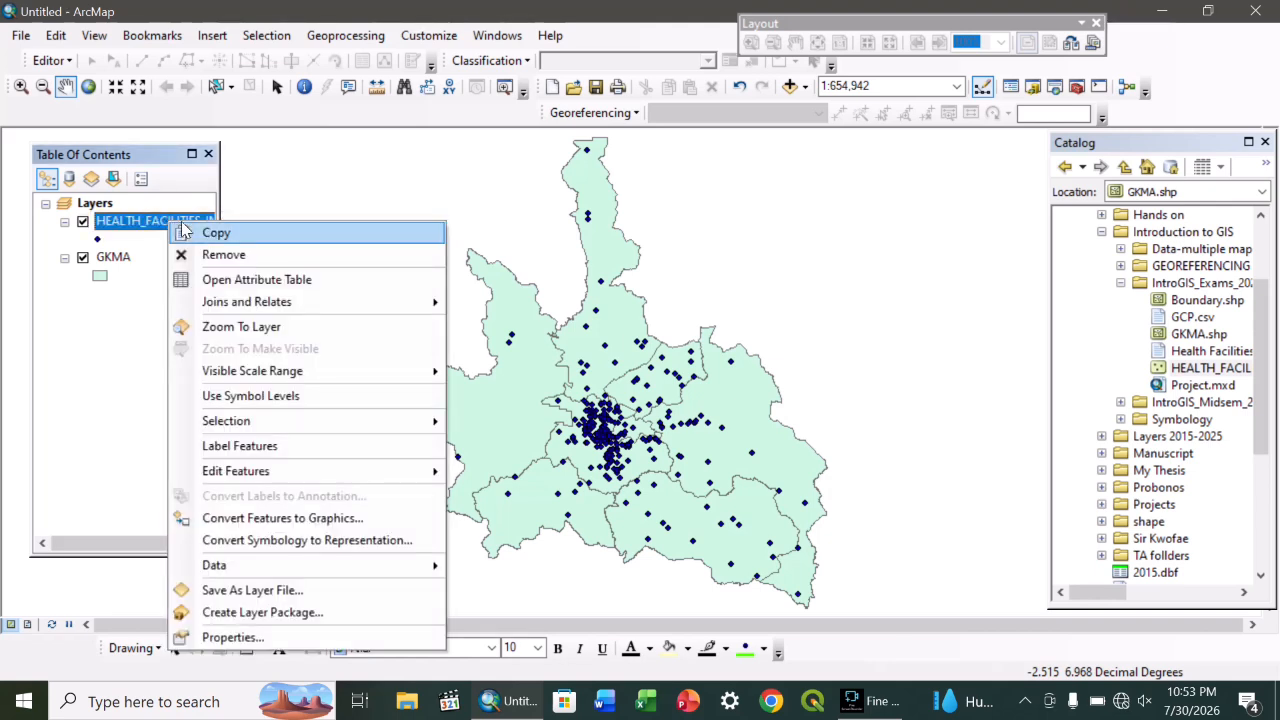
left_click(245, 637)
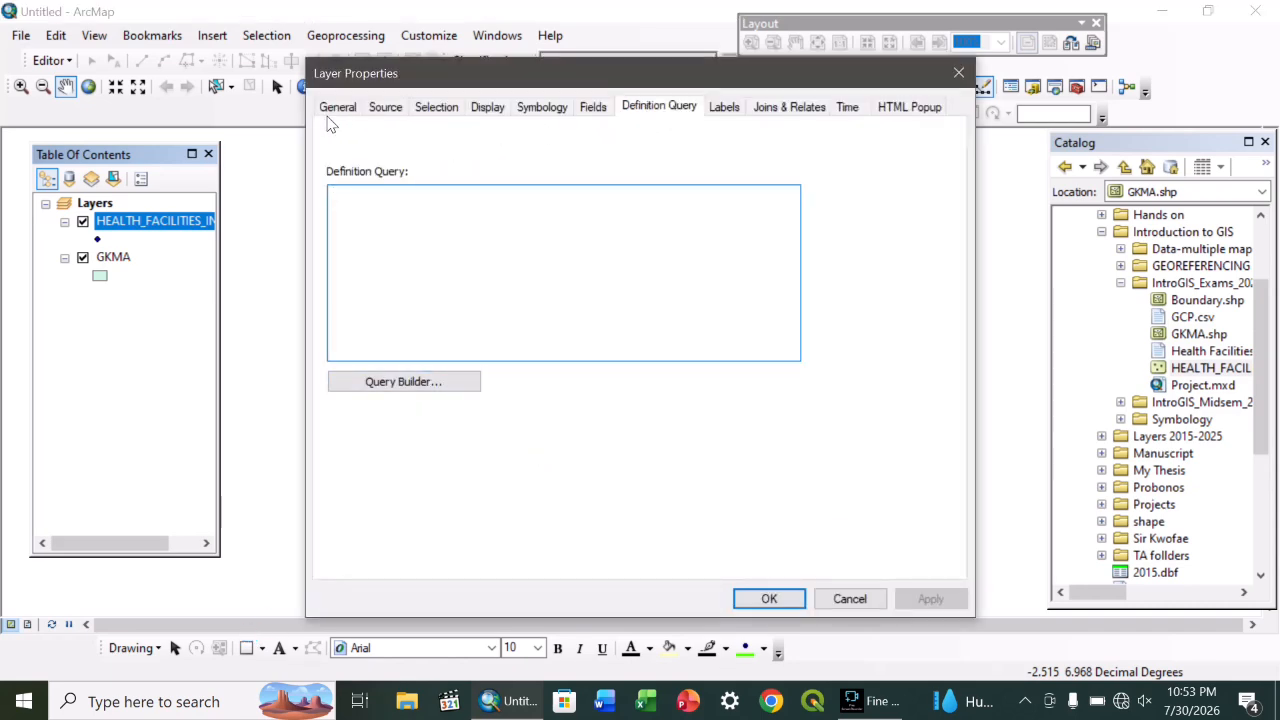
left_click(336, 107)
left_click(385, 107)
left_click(437, 107)
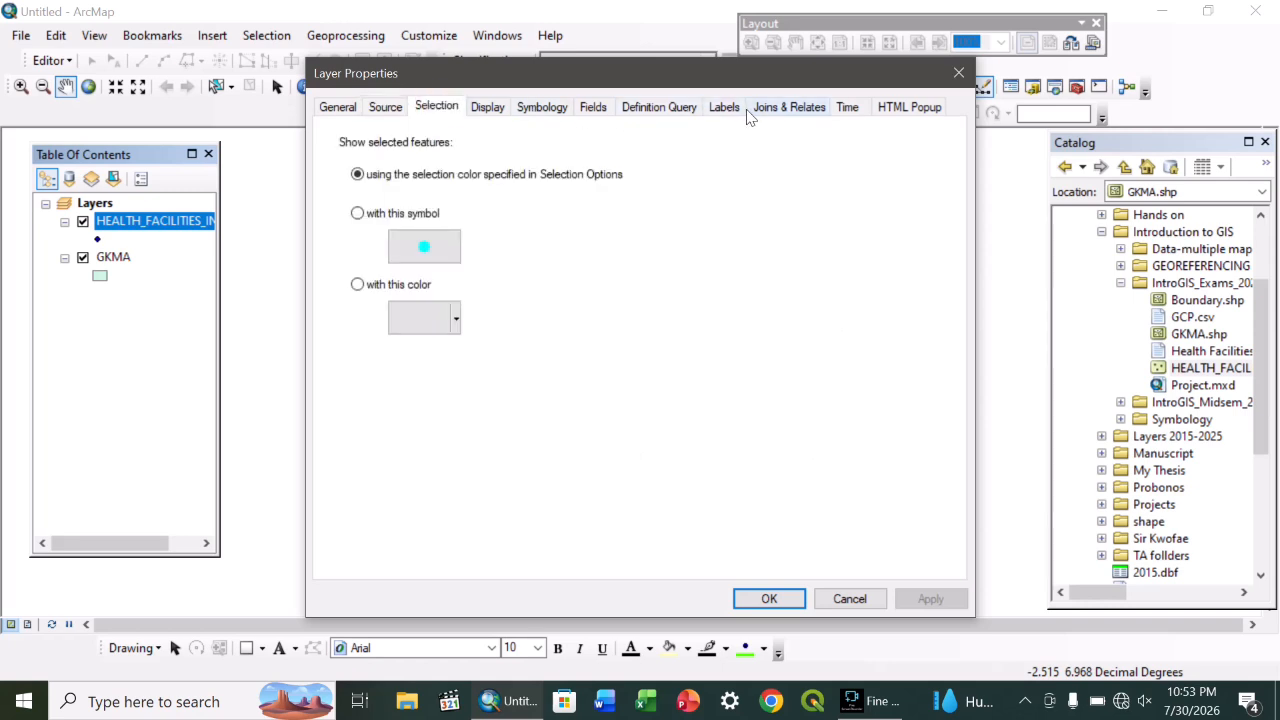
left_click(688, 115)
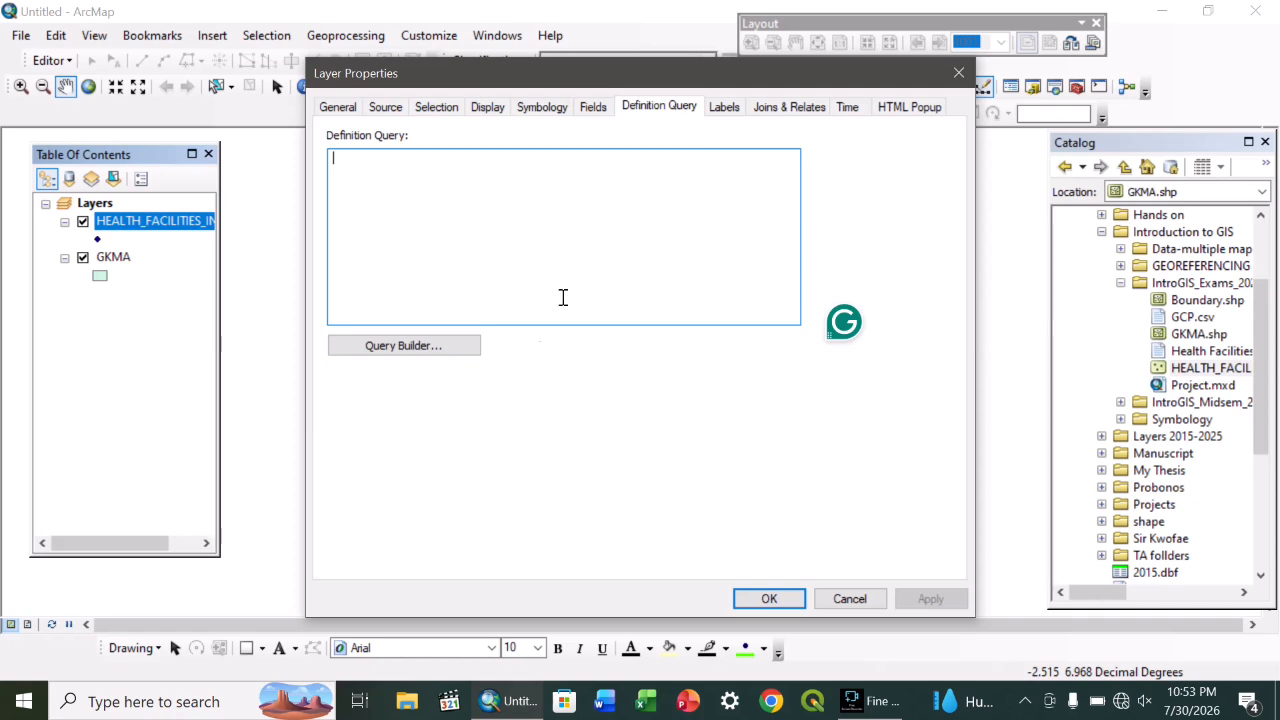
Step: View the Query Builder for the layer's definition query, and close it and the layer properties without entering a query
left_click(405, 346)
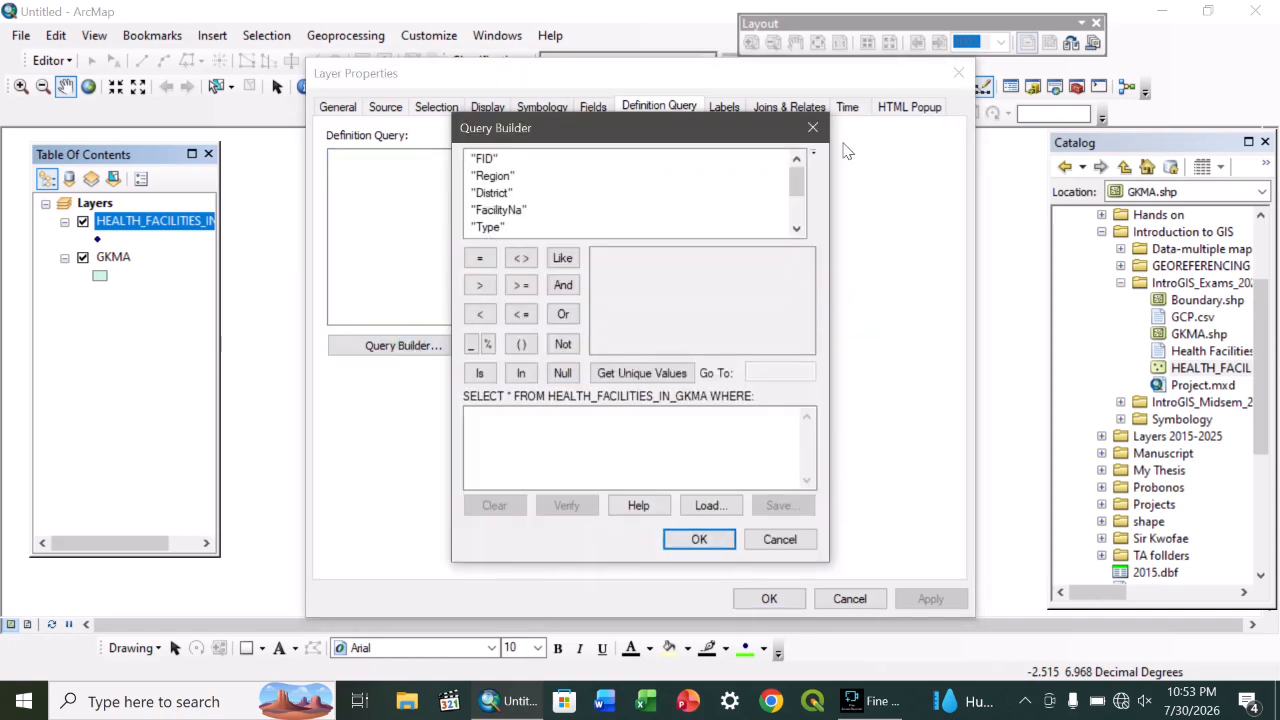
left_click(140, 226)
left_click(812, 127)
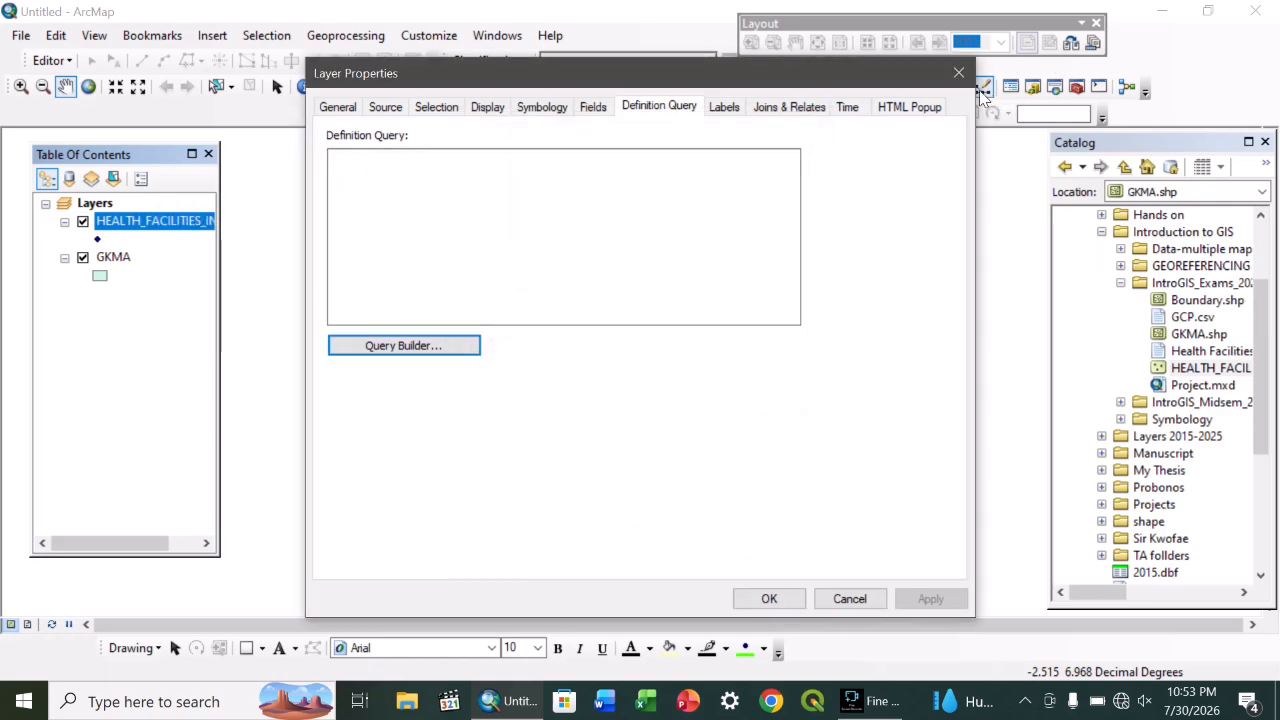
left_click(957, 74)
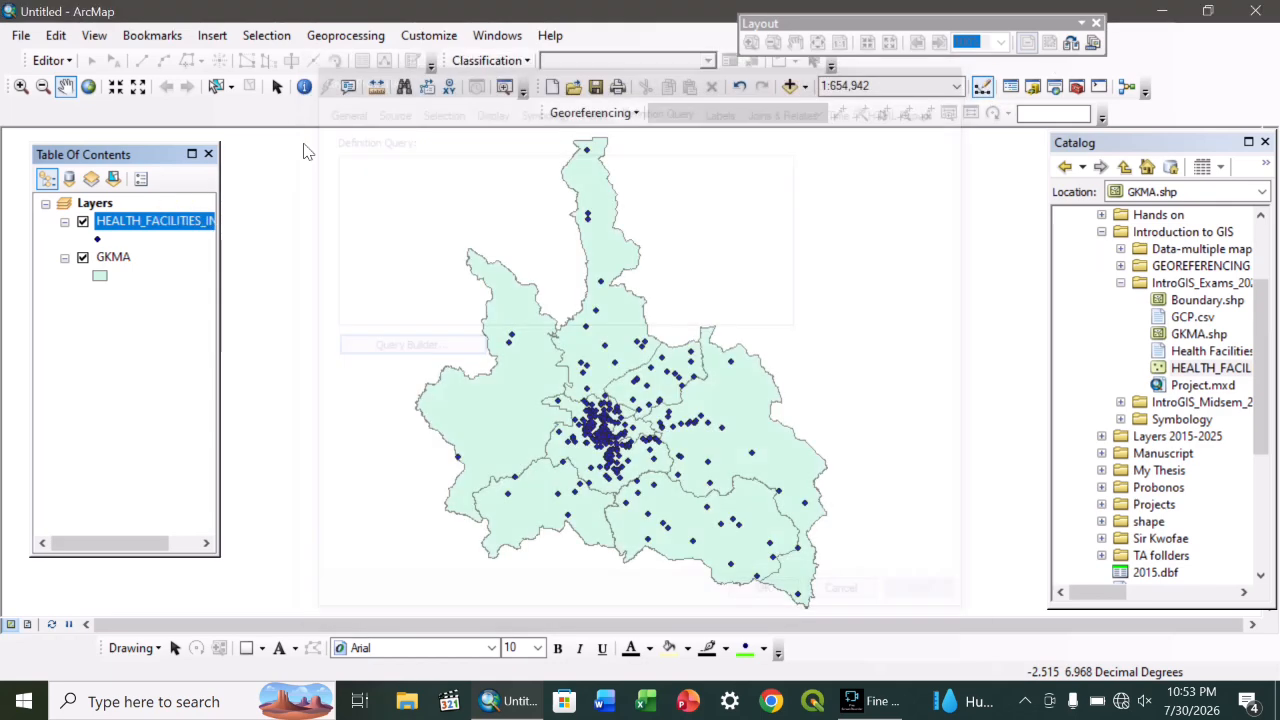
Step: Reopen the health facilities attribute table, examine the FacilityNa, Type, Town and Ownership columns, and close it
right_click(137, 232)
left_click(230, 283)
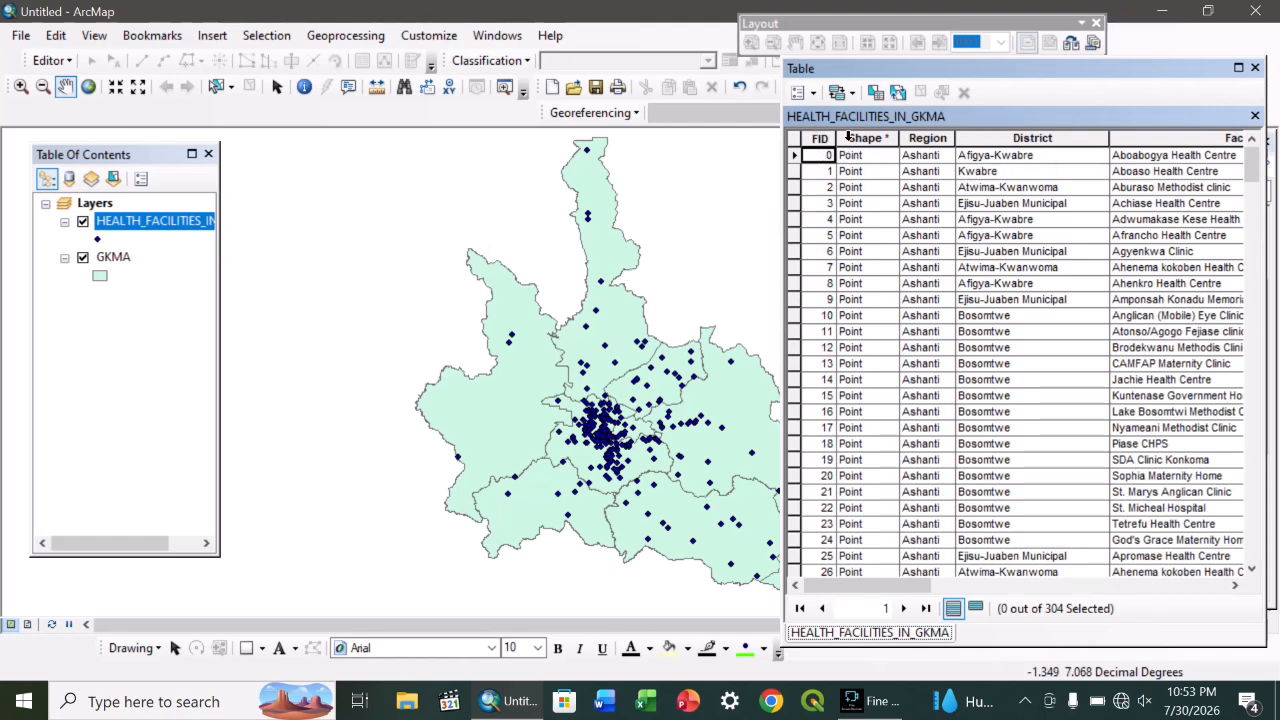
left_click_drag(900, 586, 1066, 588)
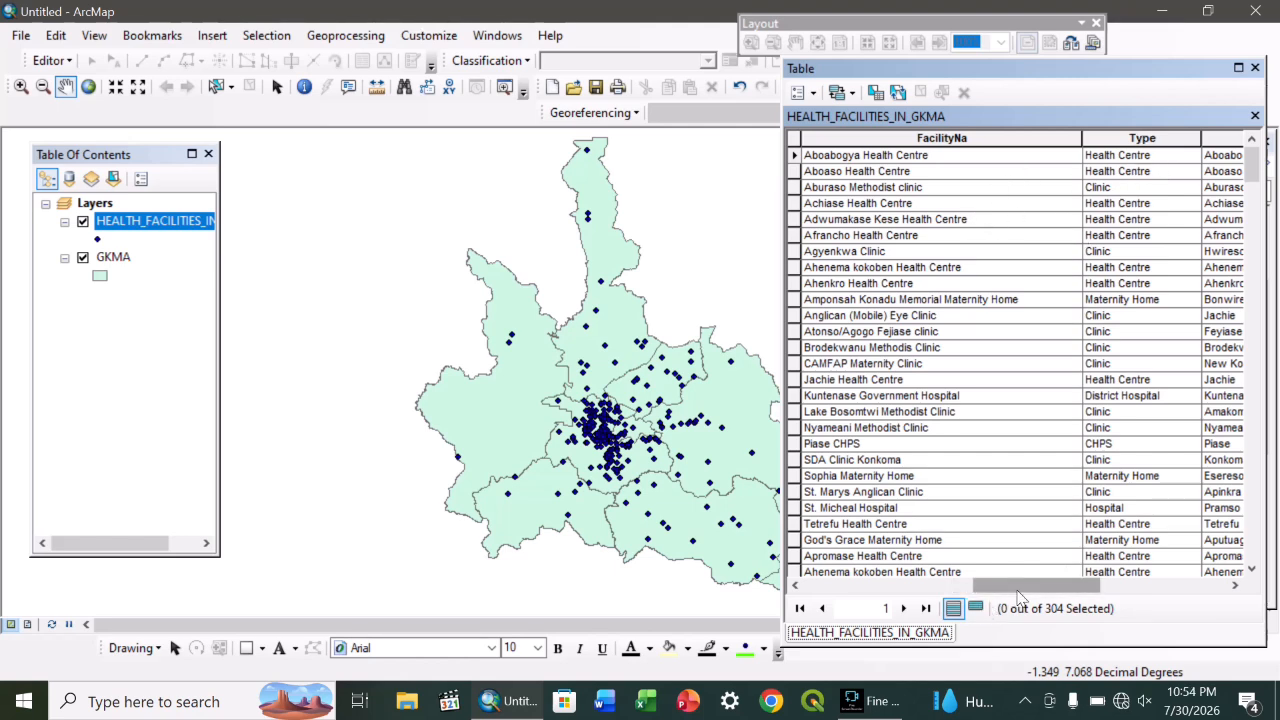
left_click_drag(1023, 588, 1063, 590)
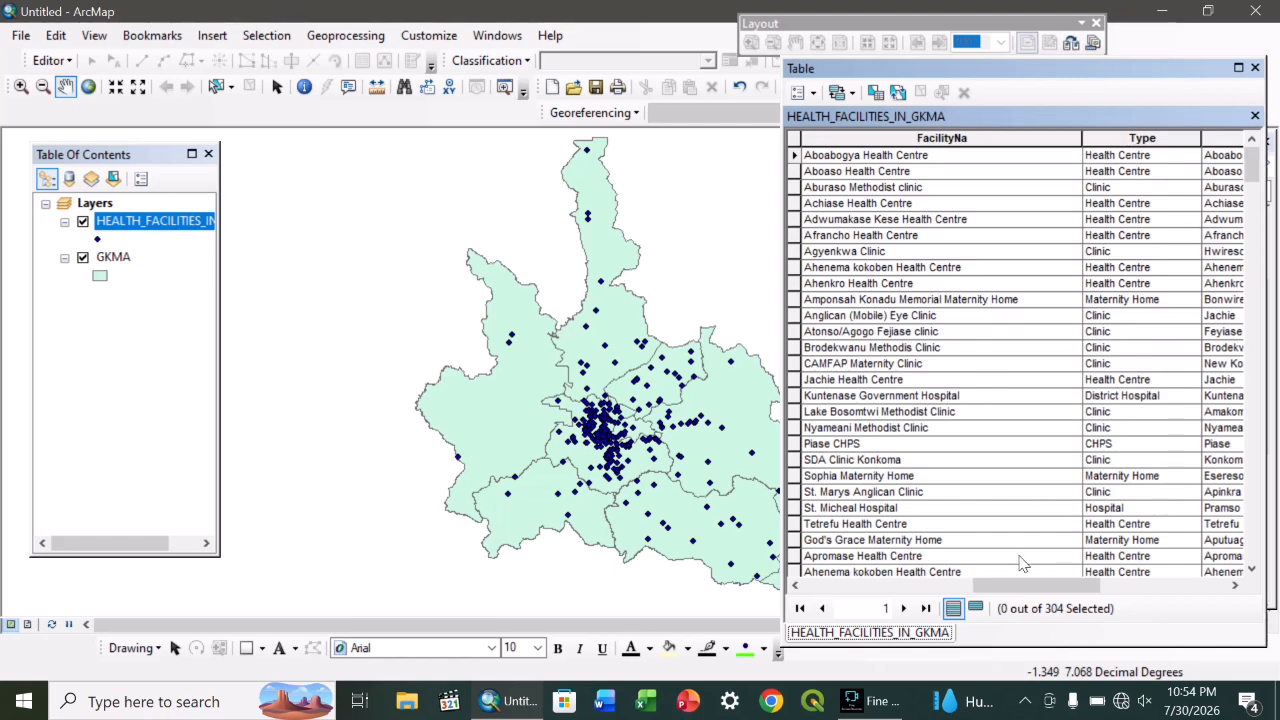
mouse_move(1040, 586)
left_mouse_down()
mouse_move(1100, 583)
mouse_move(1045, 587)
left_mouse_up()
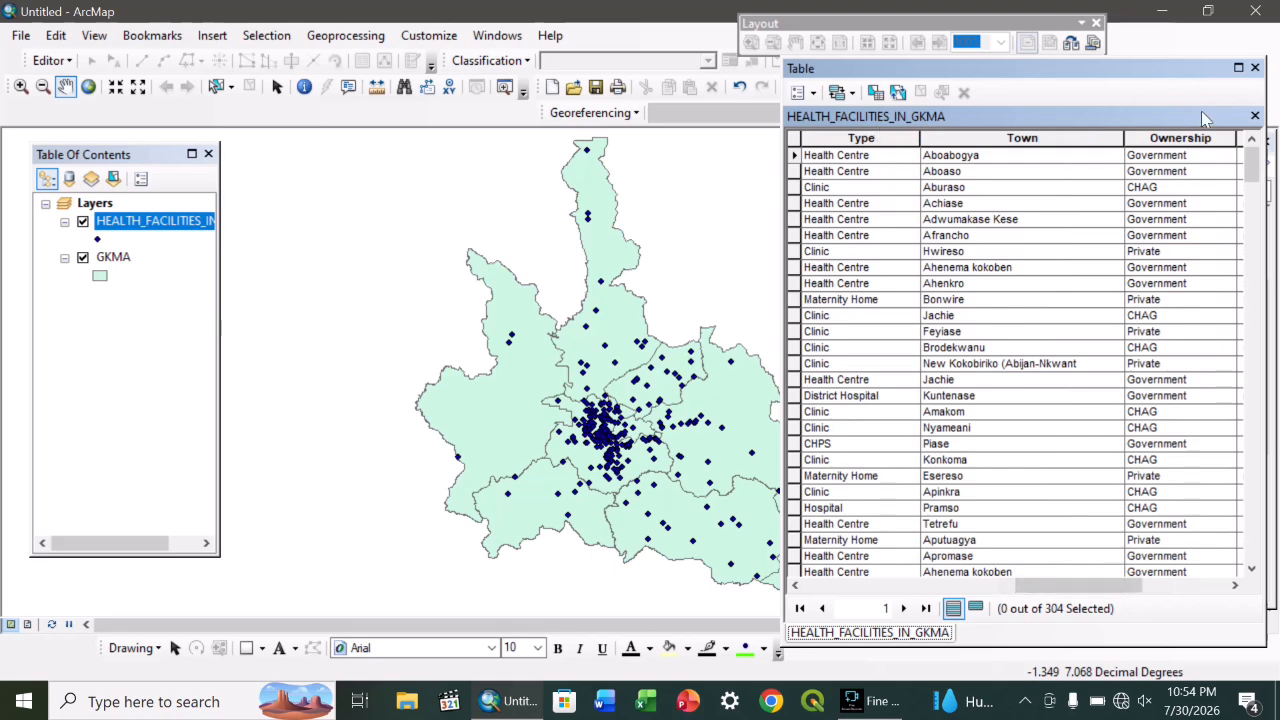
left_click(1255, 116)
Step: Build and apply the definition query "Type" = 'Hospital' on the HEALTH_FACILITIES_IN_GKMA layer
right_click(130, 217)
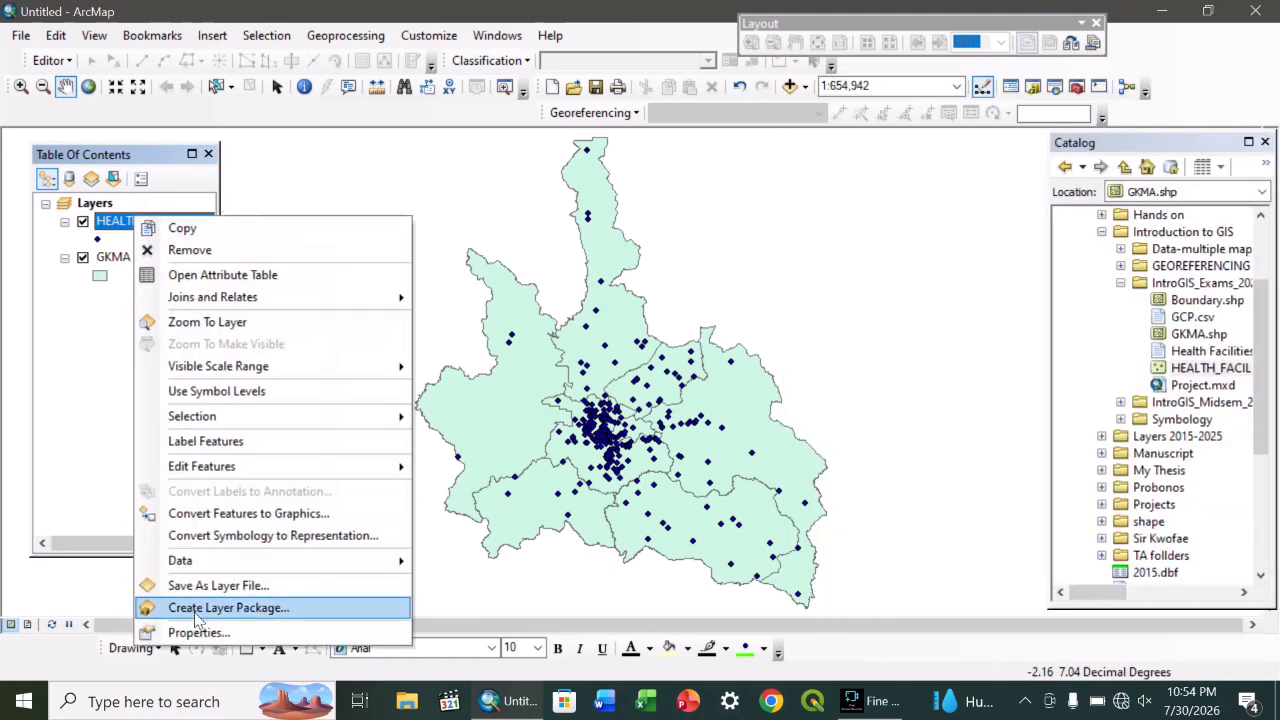
left_click(300, 629)
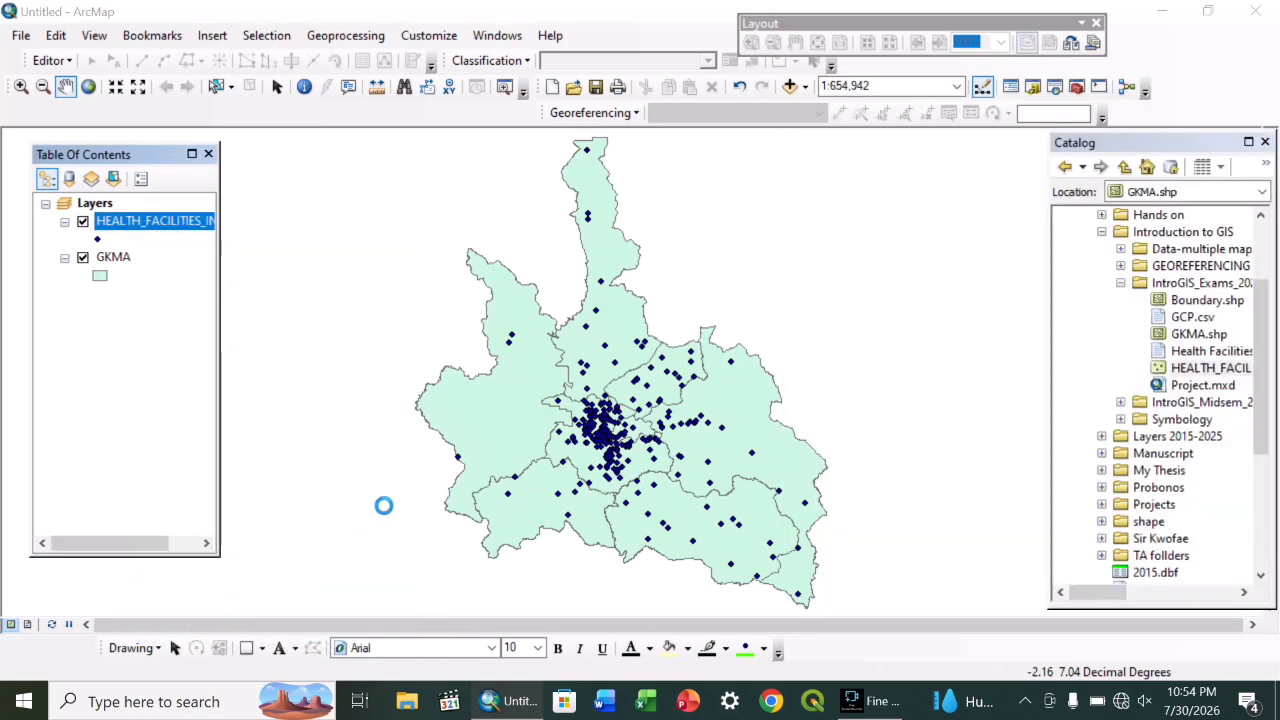
left_click(437, 380)
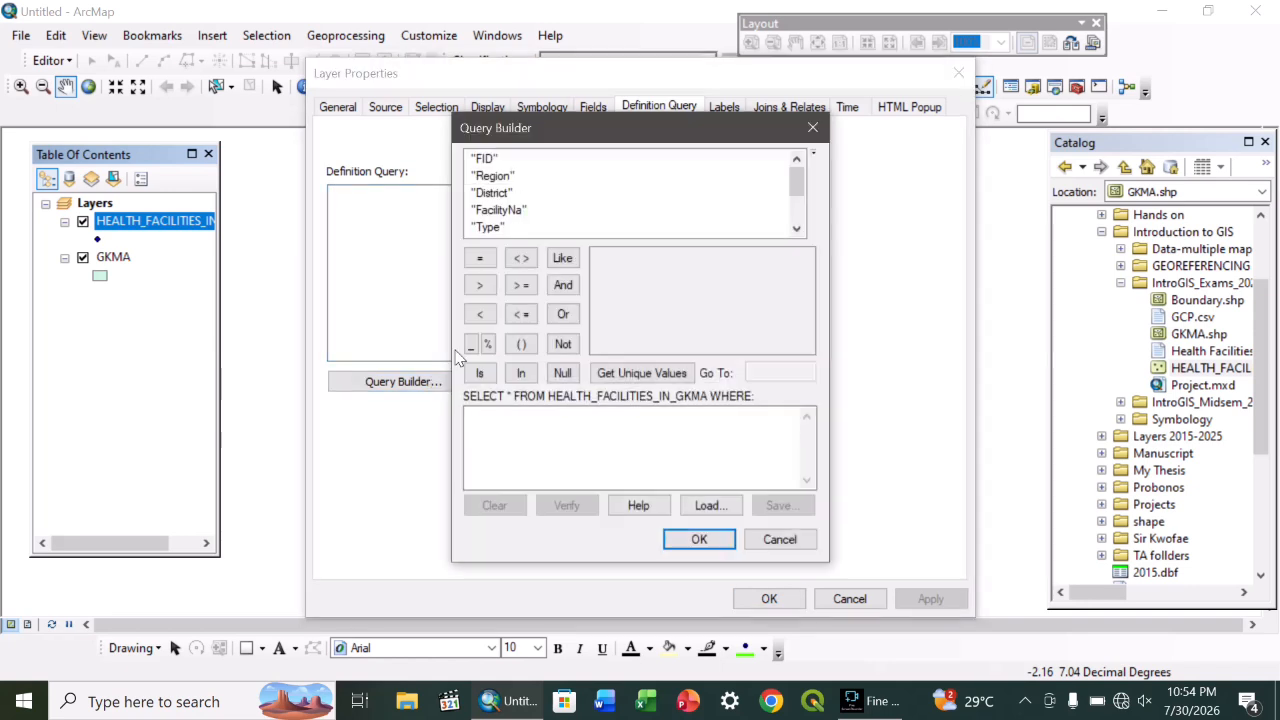
double_click(489, 228)
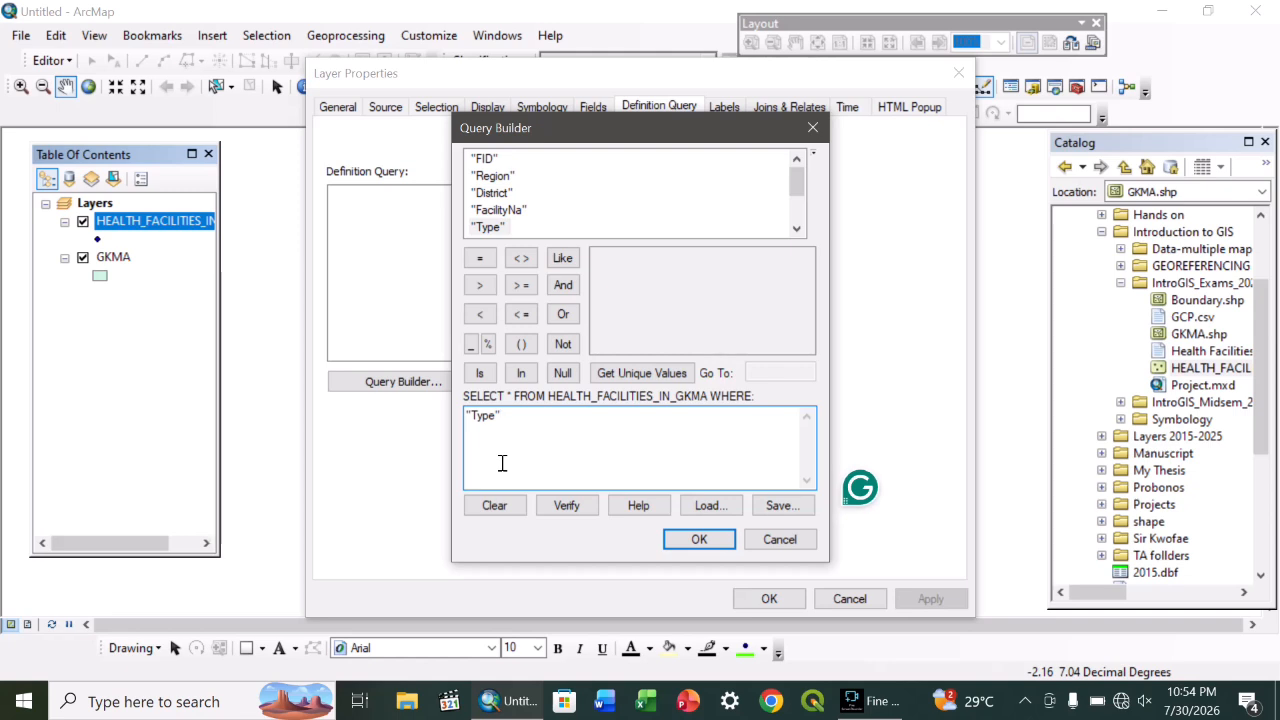
left_click(630, 374)
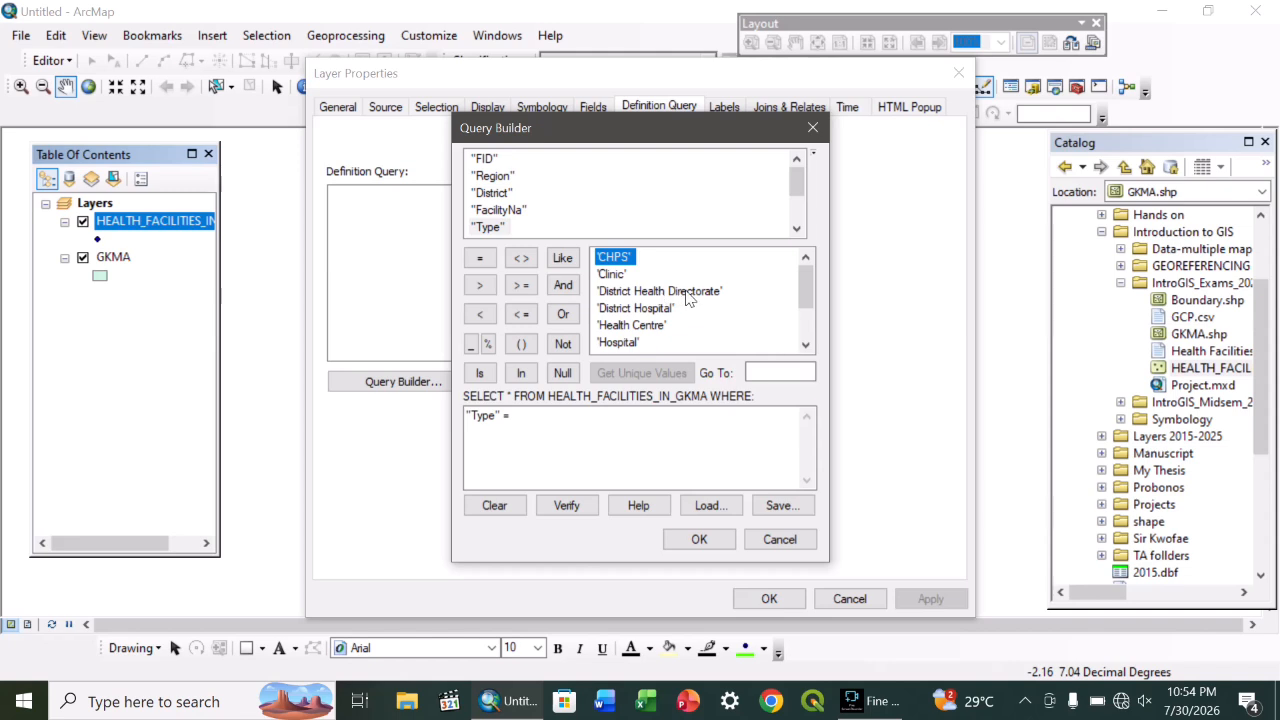
double_click(620, 343)
left_click(481, 440)
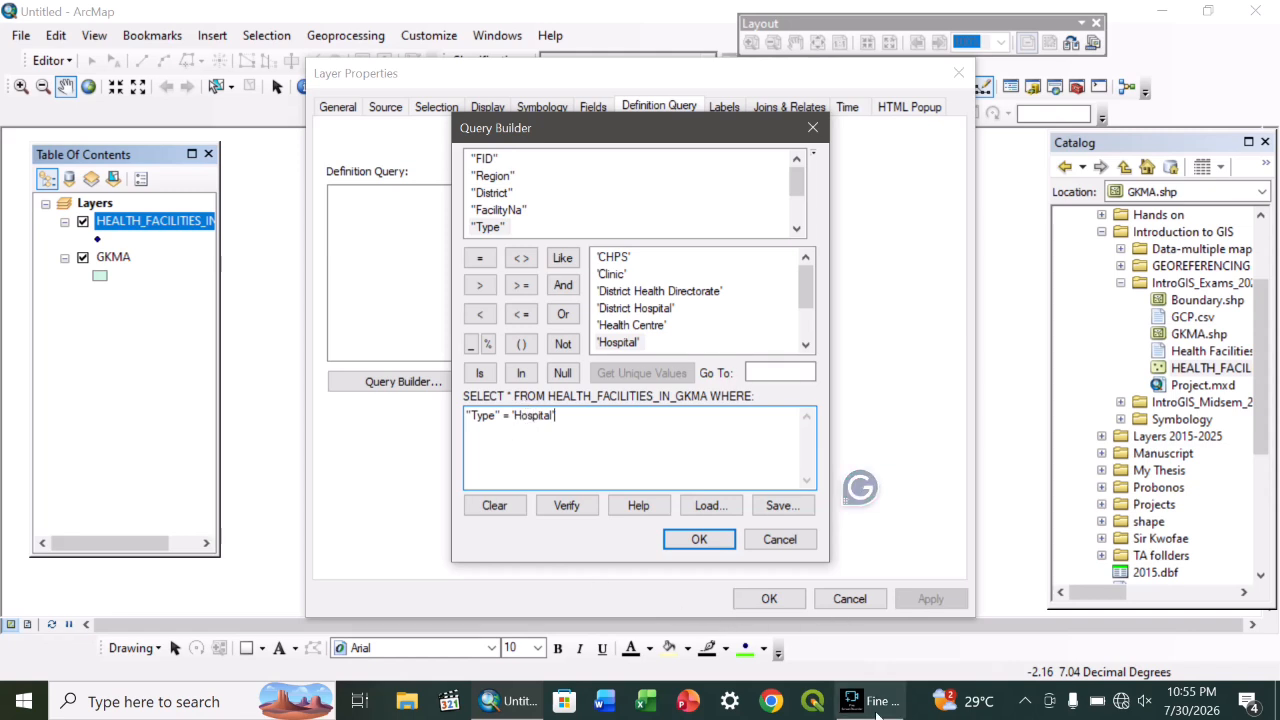
left_click(697, 539)
left_click(770, 599)
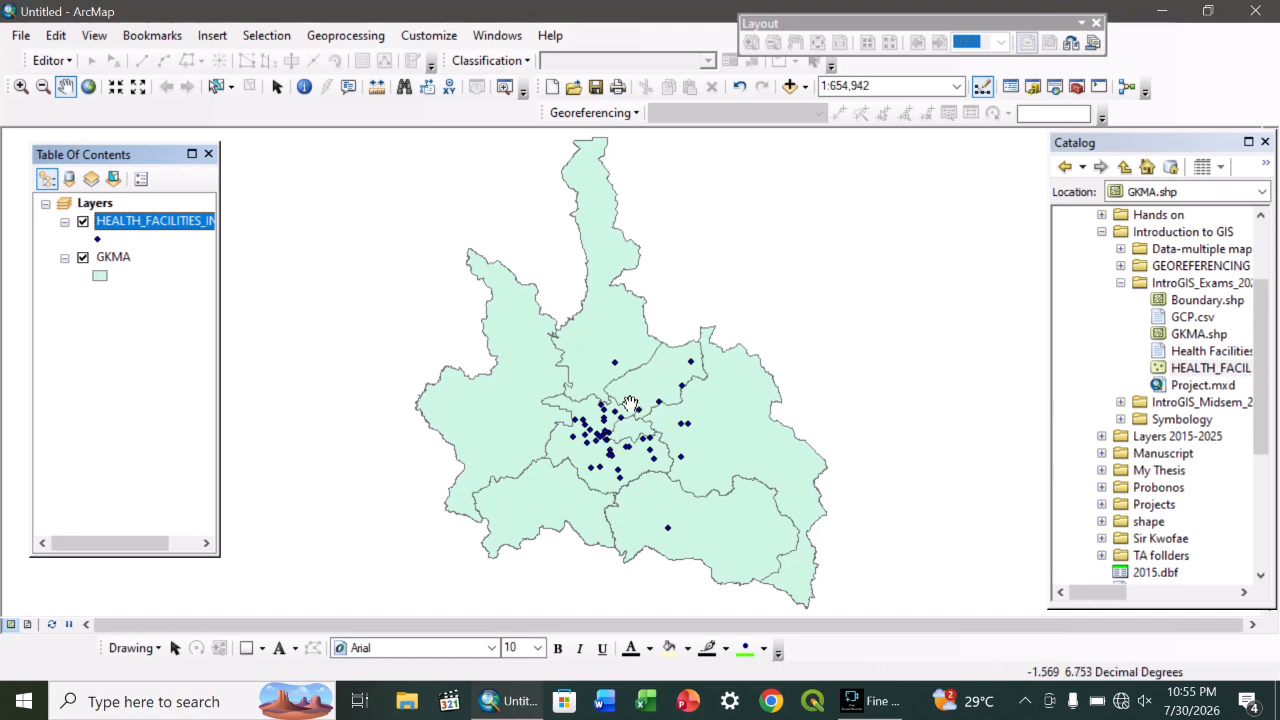
Step: Start exporting all features of the filtered health facilities layer and choose Introduction to GIS\IntroGIS_Exams_2025 as the output folder
left_click(178, 228)
right_click(163, 221)
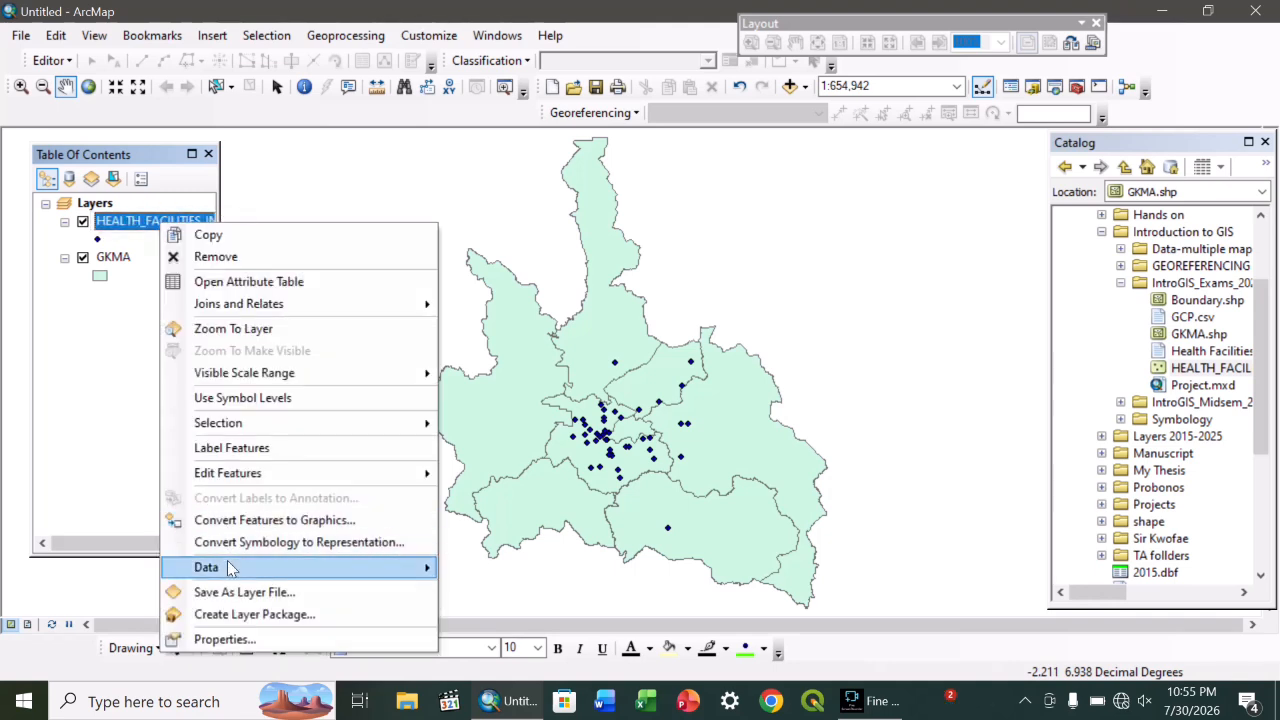
mouse_move(229, 567)
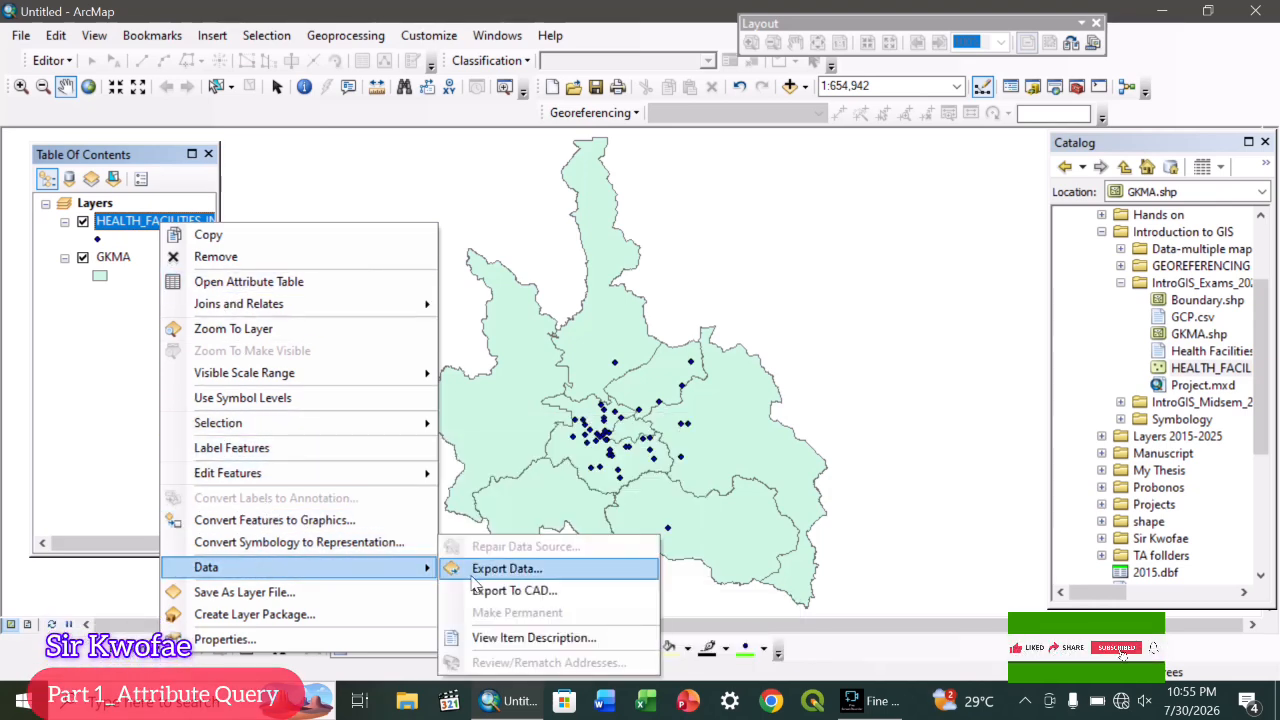
left_click(502, 568)
left_click(810, 380)
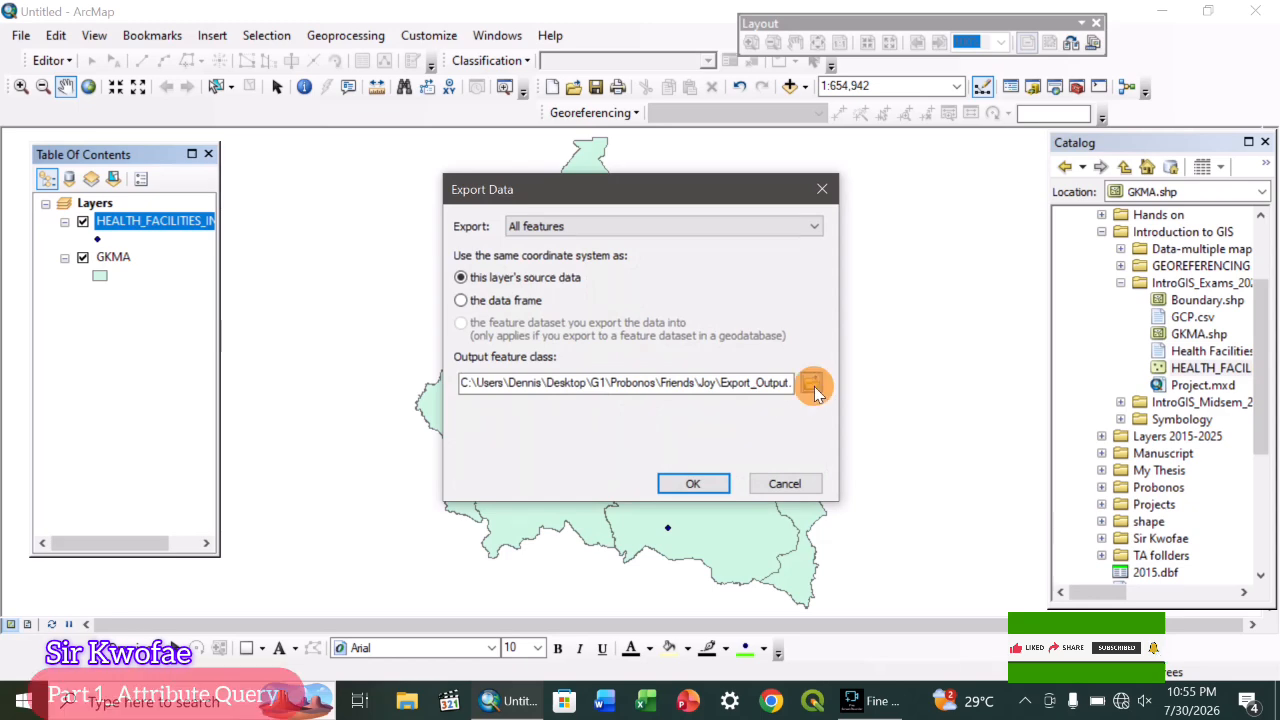
left_click(669, 217)
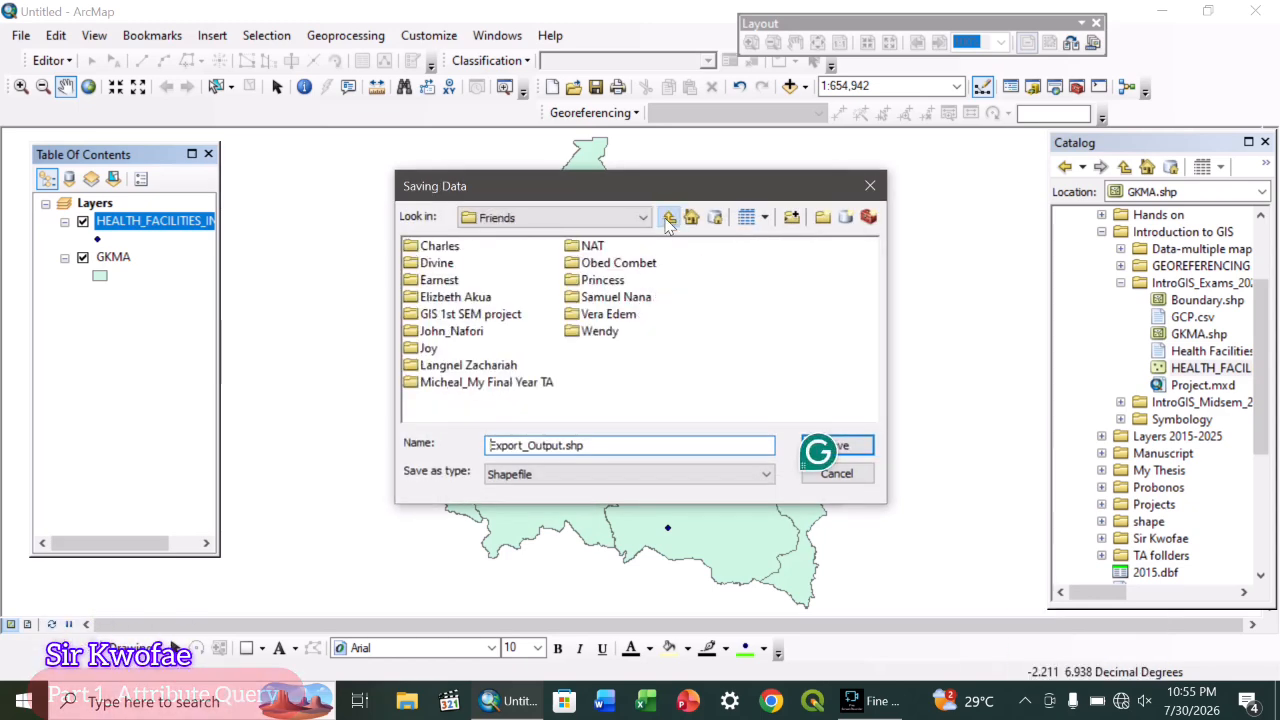
left_click(669, 217)
left_click(669, 217)
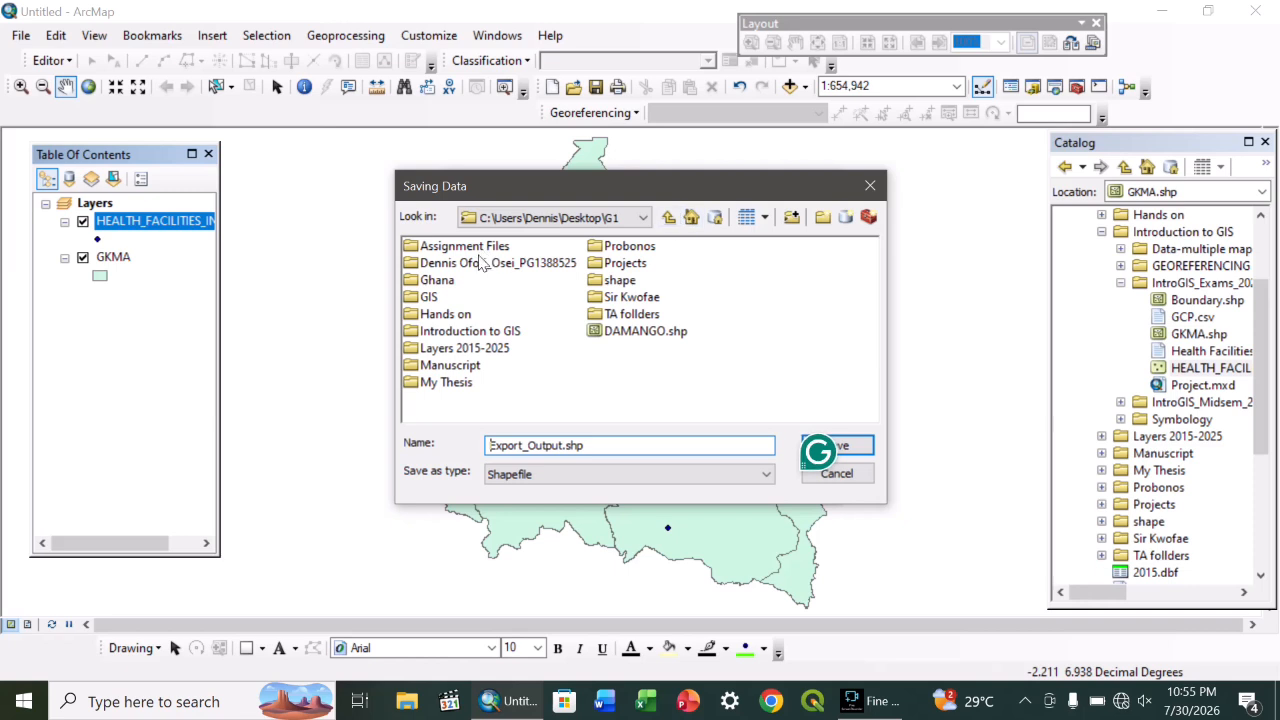
left_click(669, 217)
double_click(493, 250)
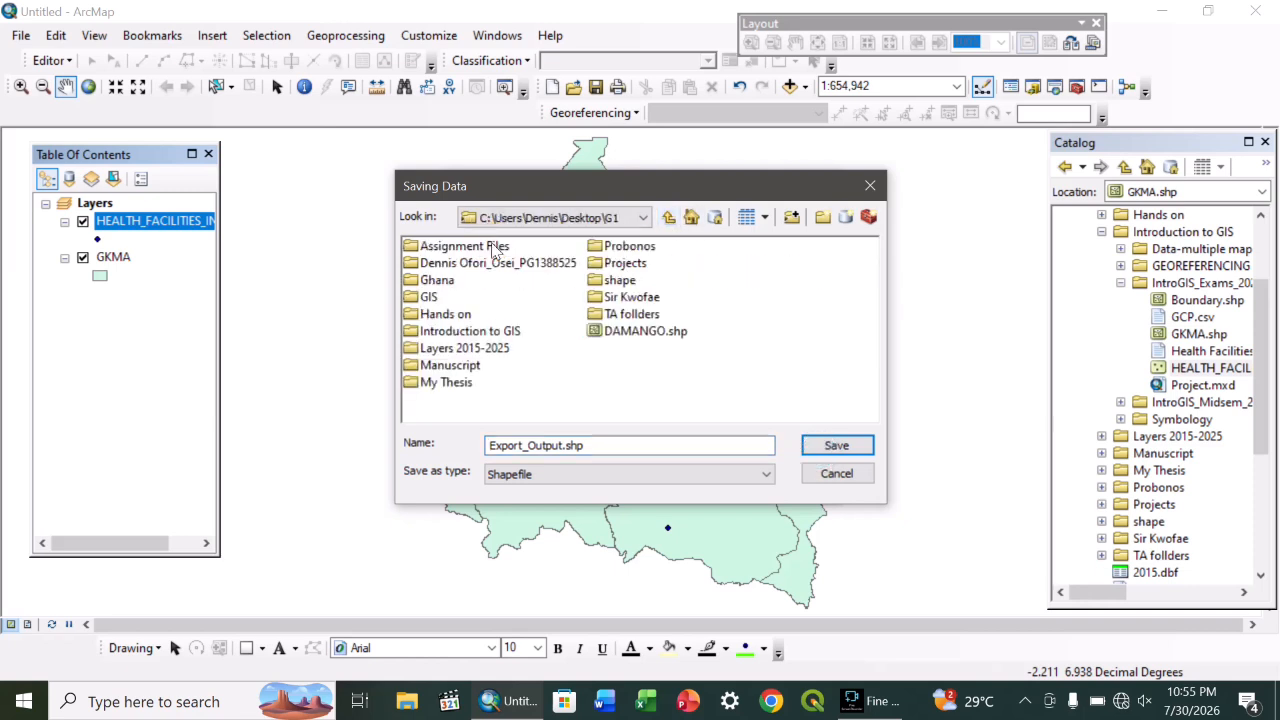
double_click(445, 331)
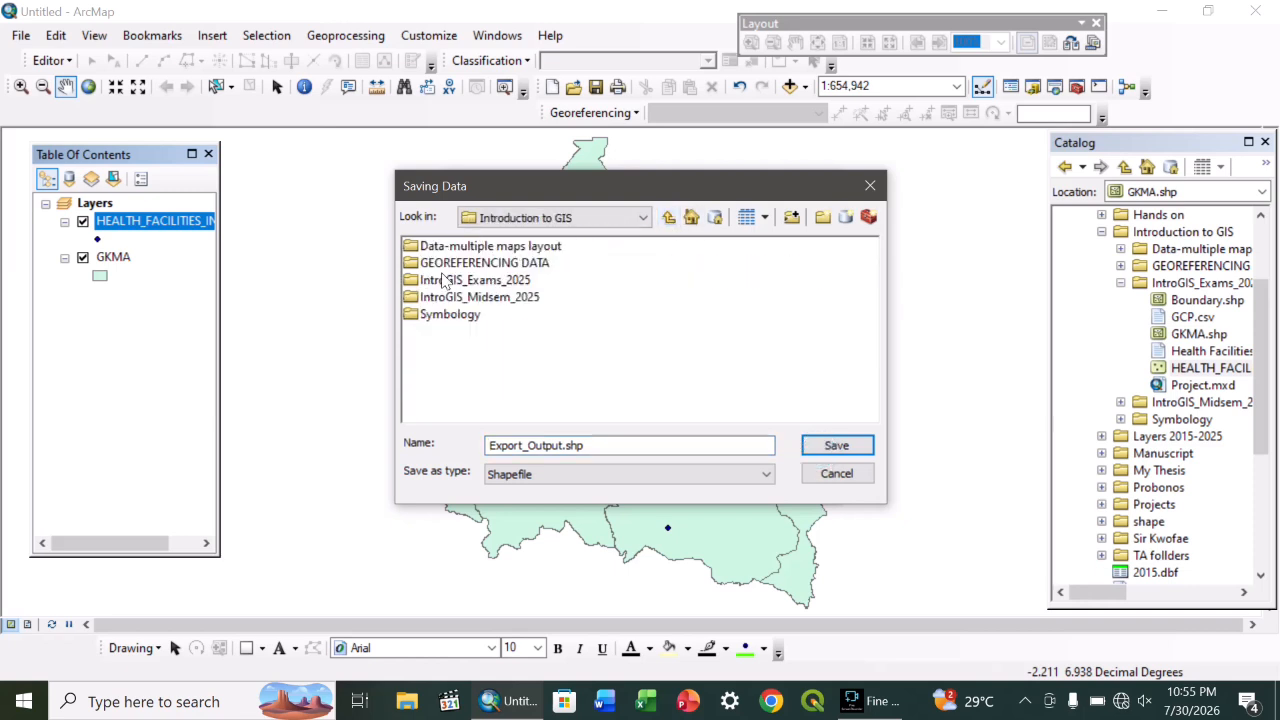
double_click(447, 248)
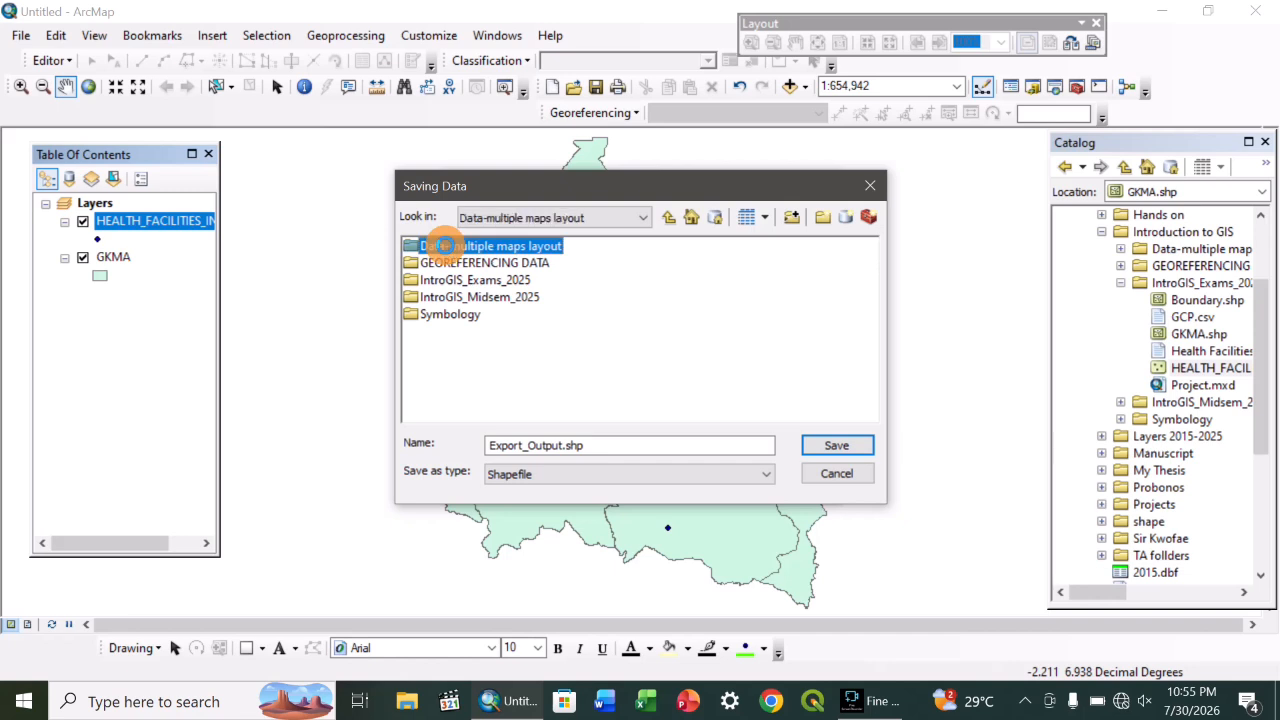
left_click(669, 217)
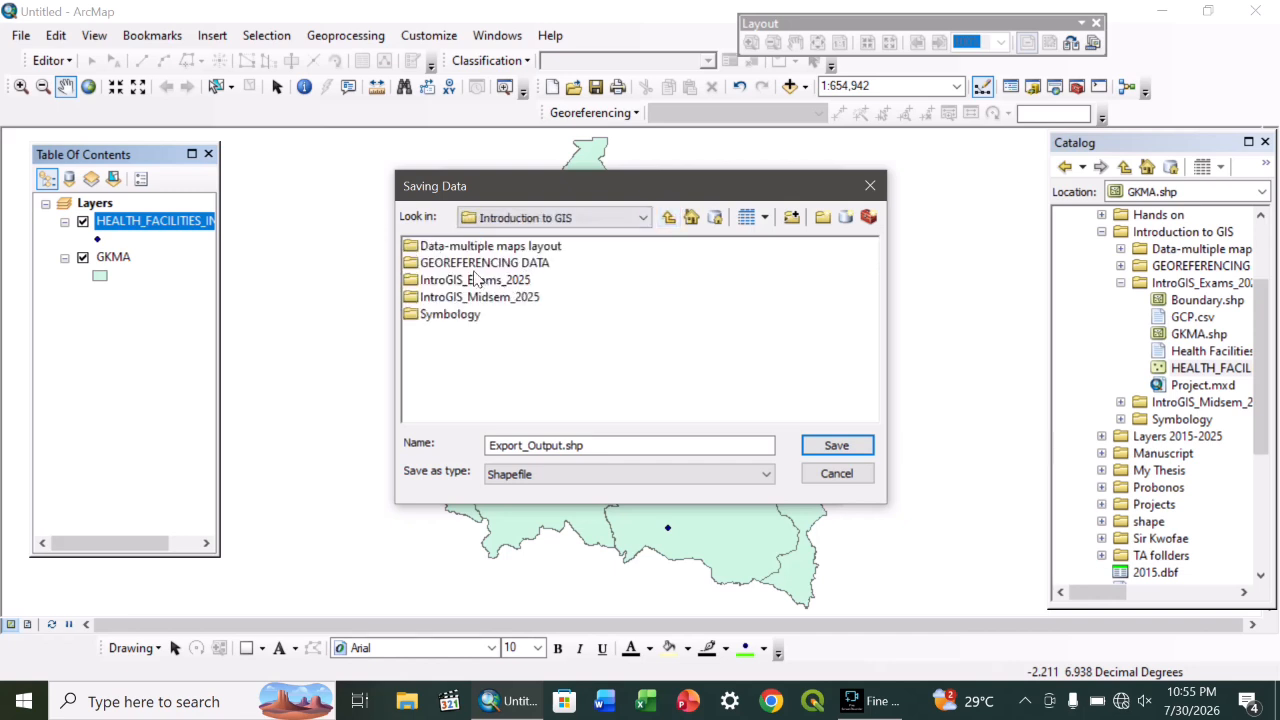
double_click(477, 280)
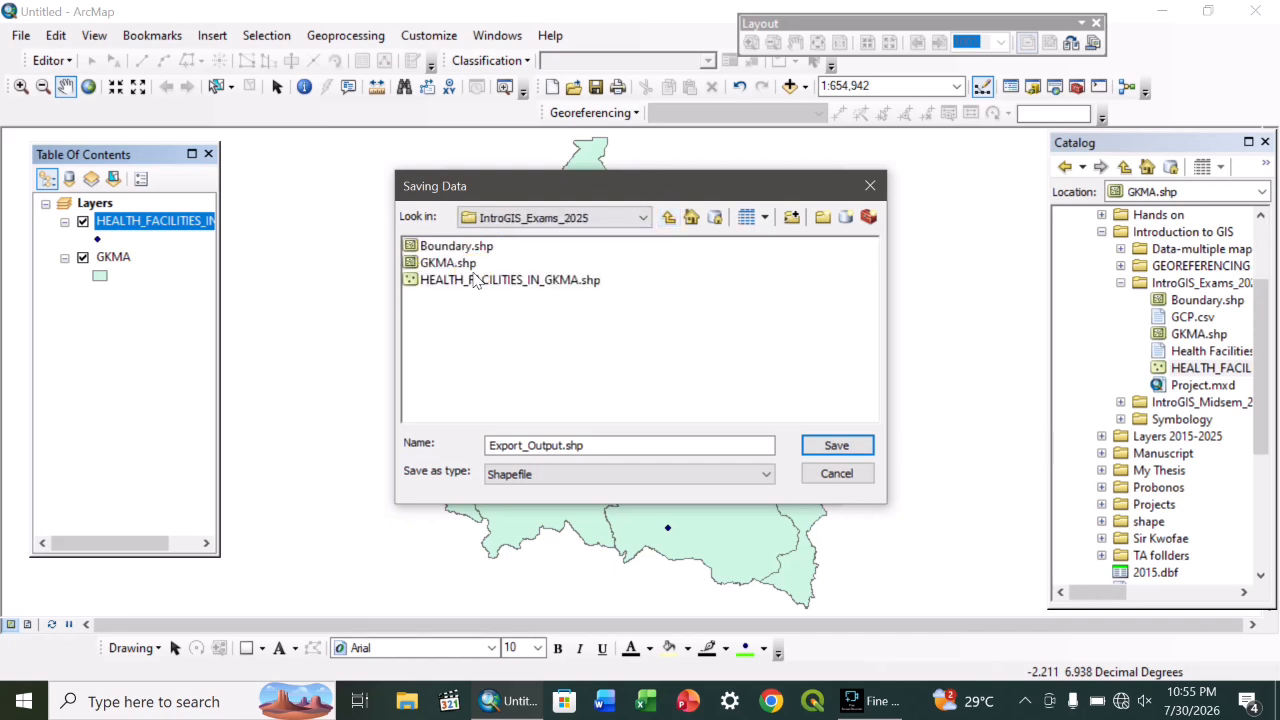
Step: Name the output shapefile Hospitals, export it and add it to the map as a layer
left_click(630, 445)
key("BackSpace")
key("BackSpace")
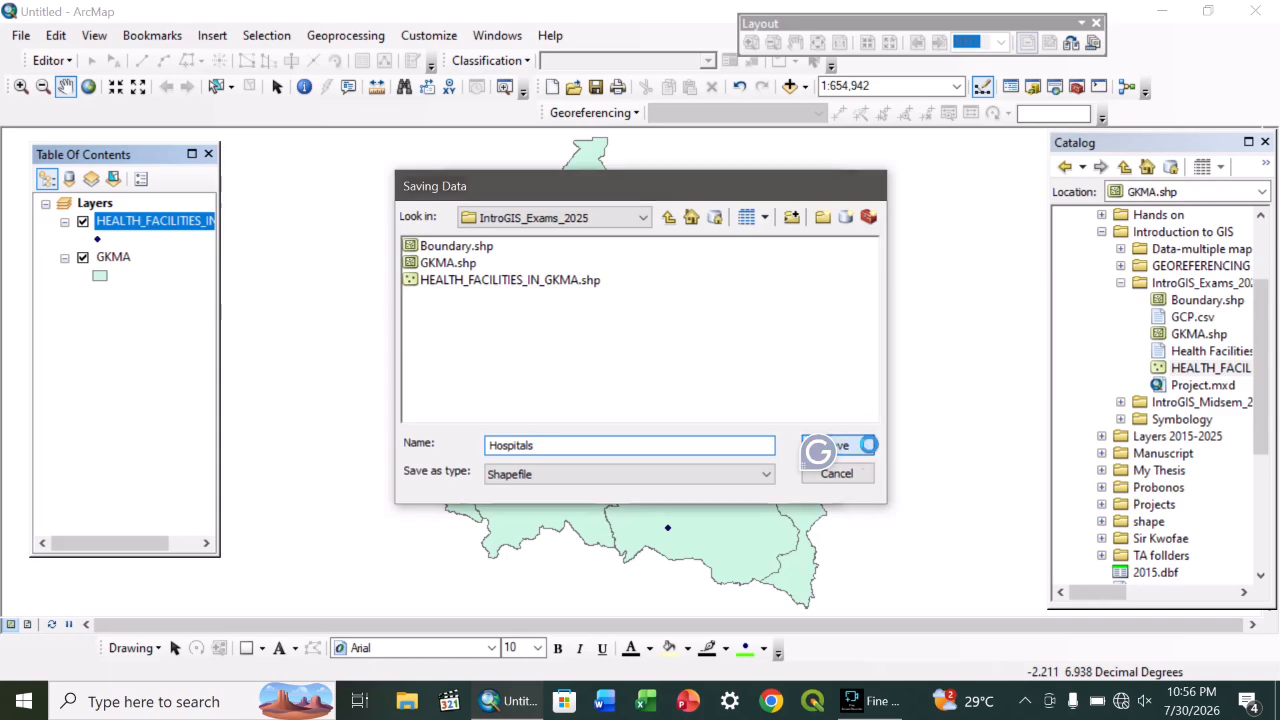
left_click(828, 446)
left_click(720, 483)
left_click(714, 420)
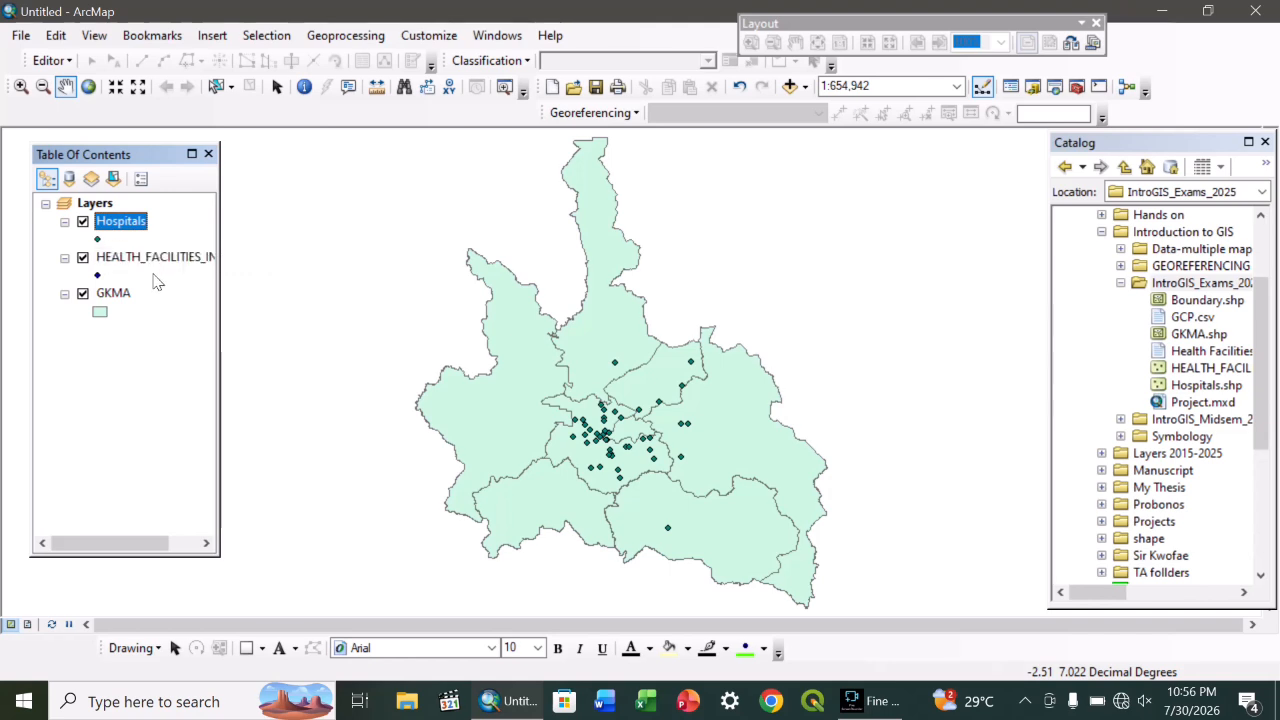
Step: Reopen the definition query of the HEALTH_FACILITIES_IN_GKMA layer in the Query Builder and clear the Hospital expression
right_click(127, 250)
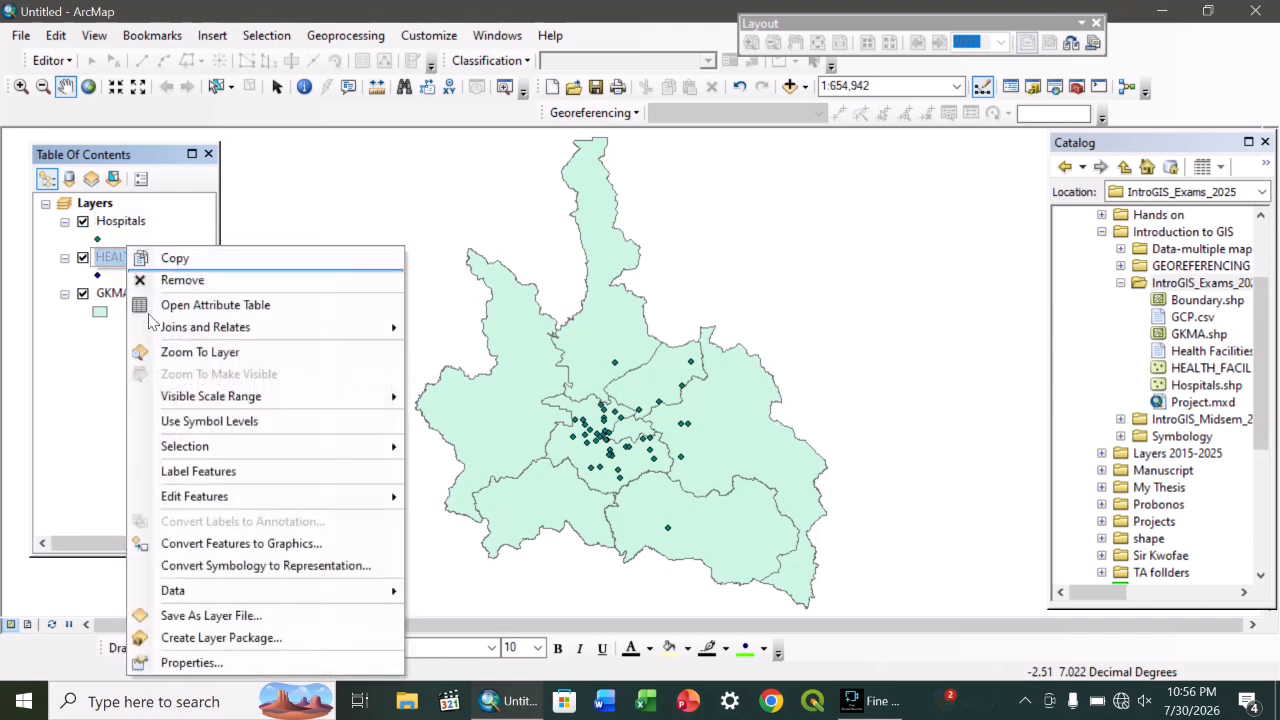
left_click(207, 660)
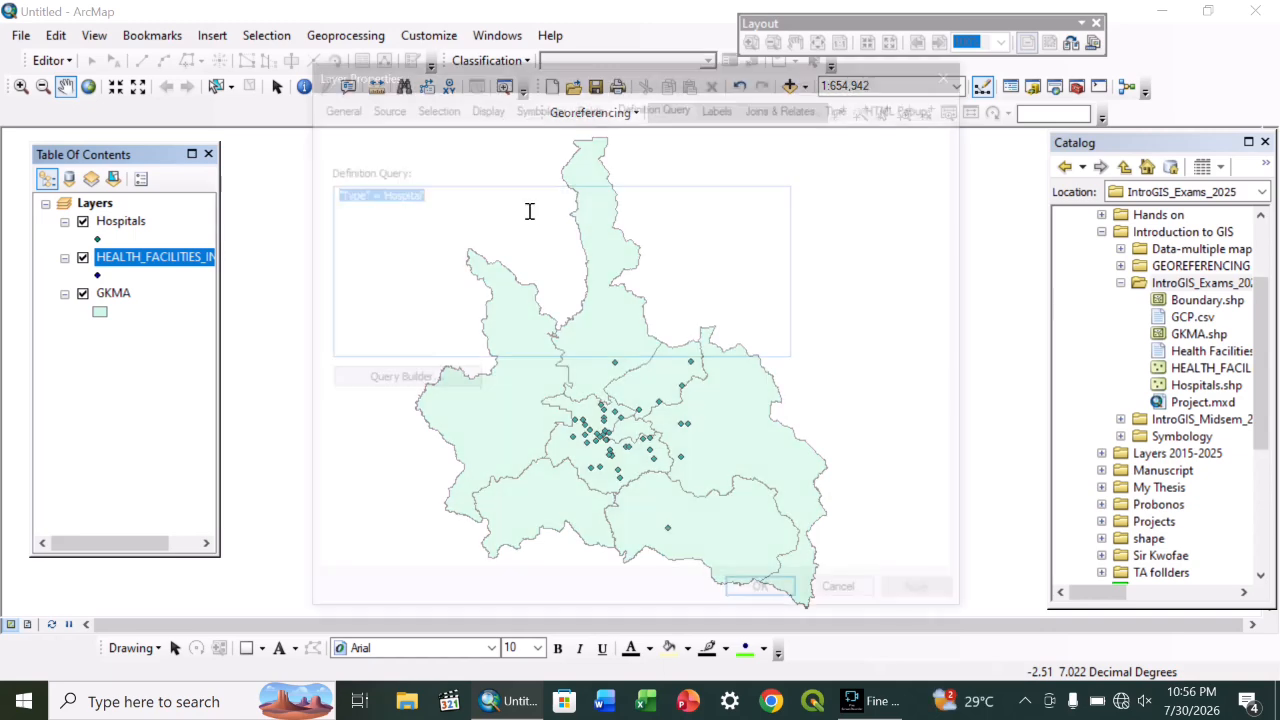
left_click(418, 383)
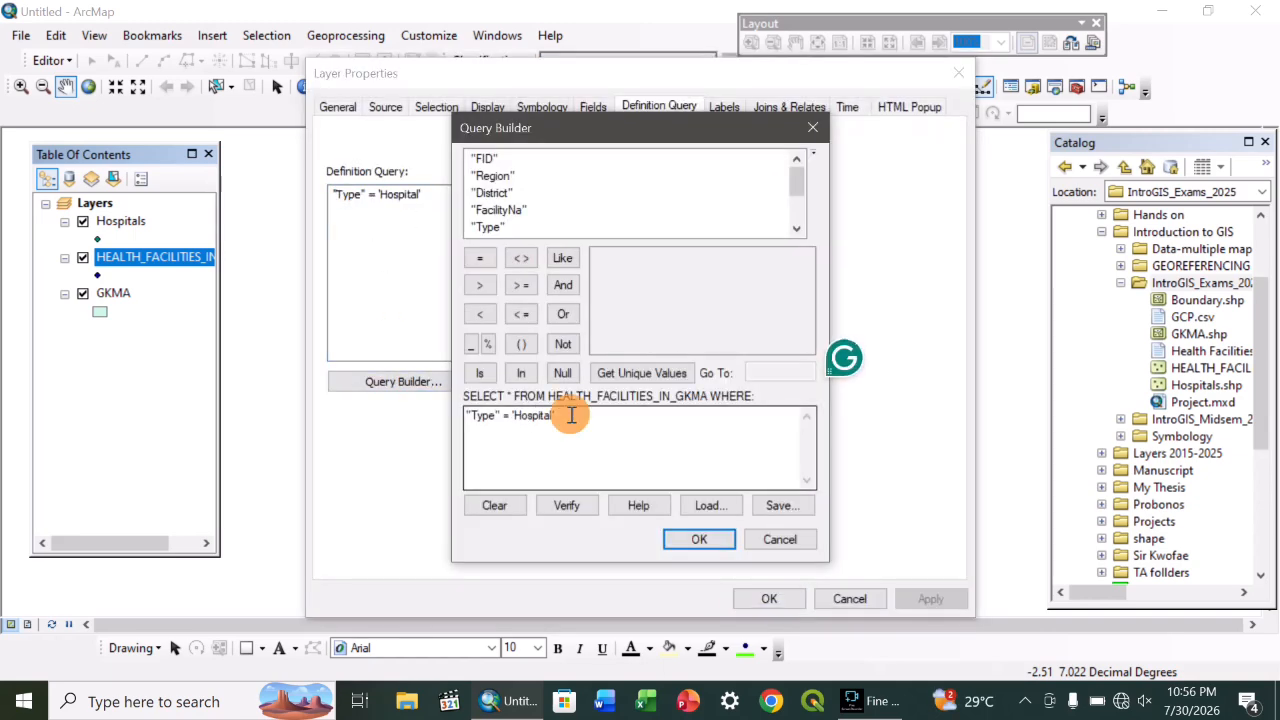
left_click_drag(571, 416, 514, 420)
key("BackSpace")
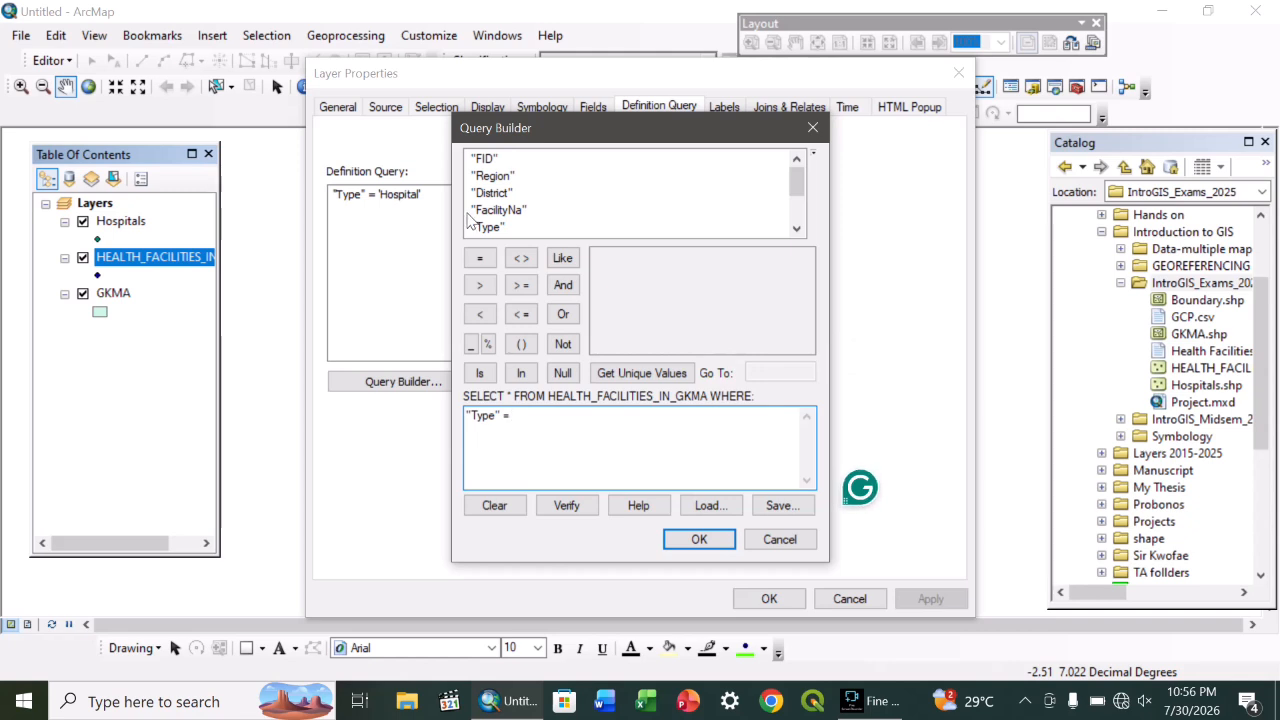
left_click(641, 372)
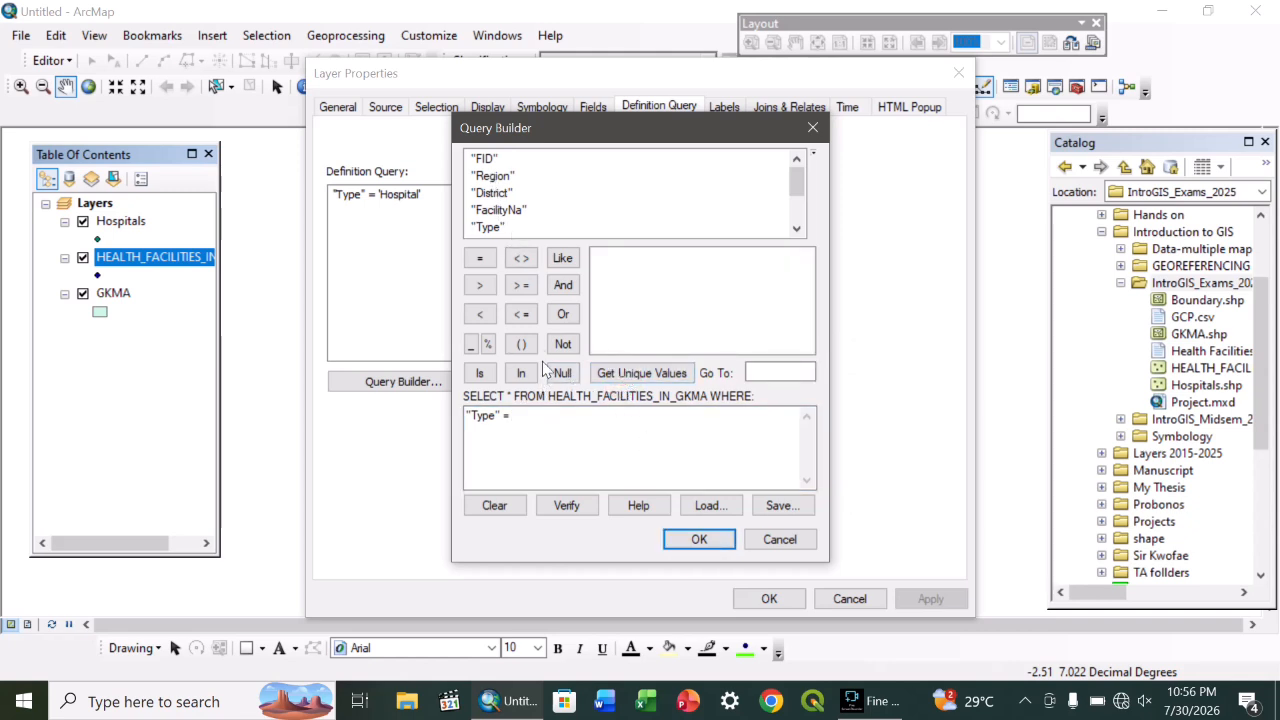
left_click(488, 507)
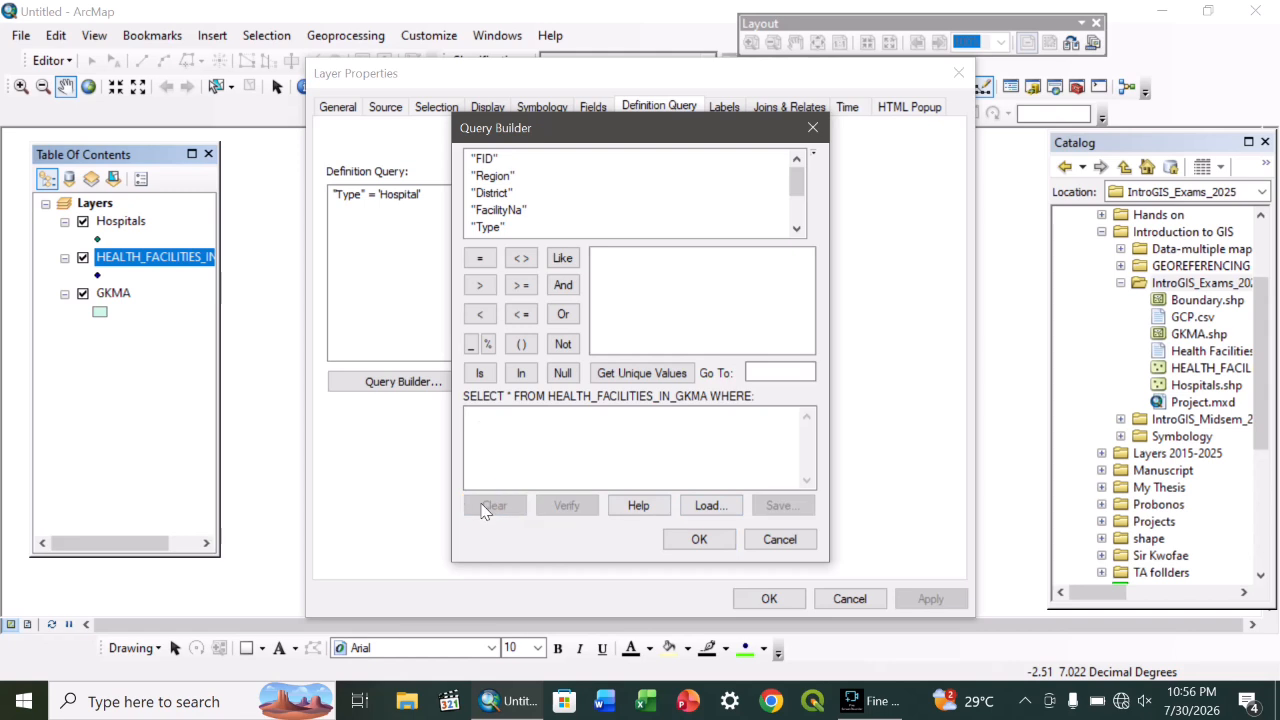
Step: Build the expression "Type" = 'Clinic' and apply it as the health facilities layer's definition query
double_click(488, 227)
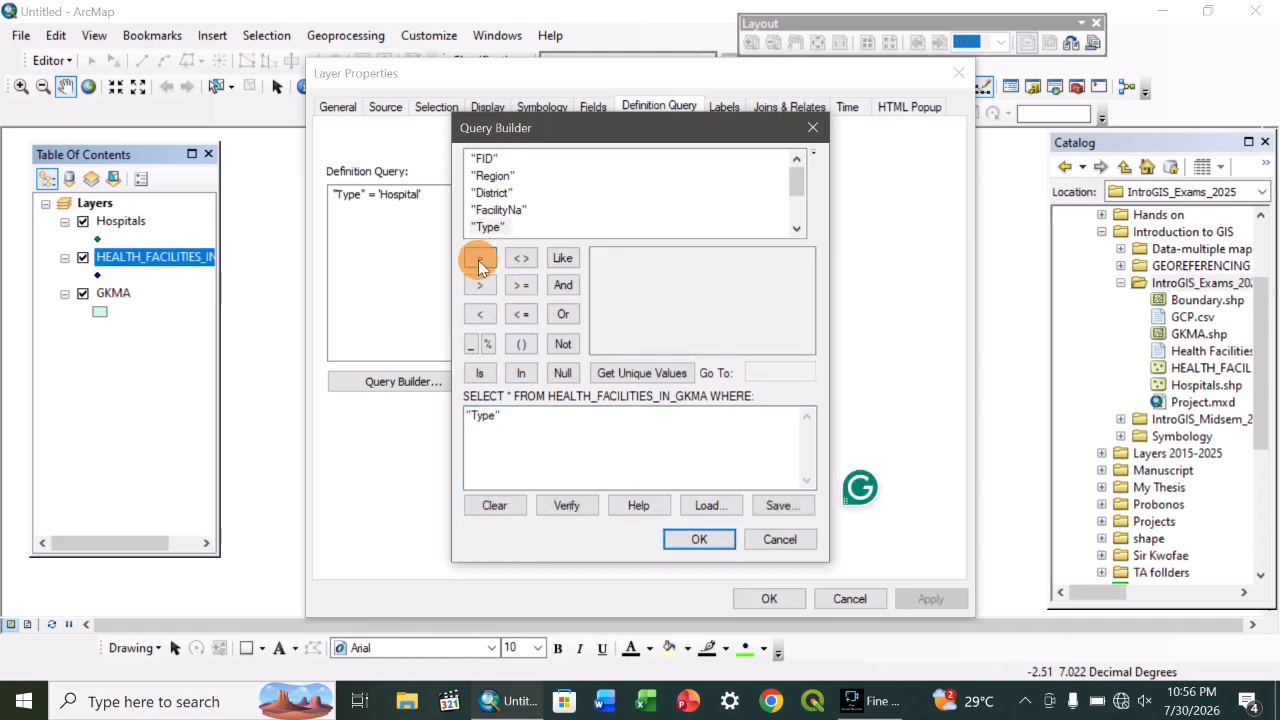
left_click(478, 260)
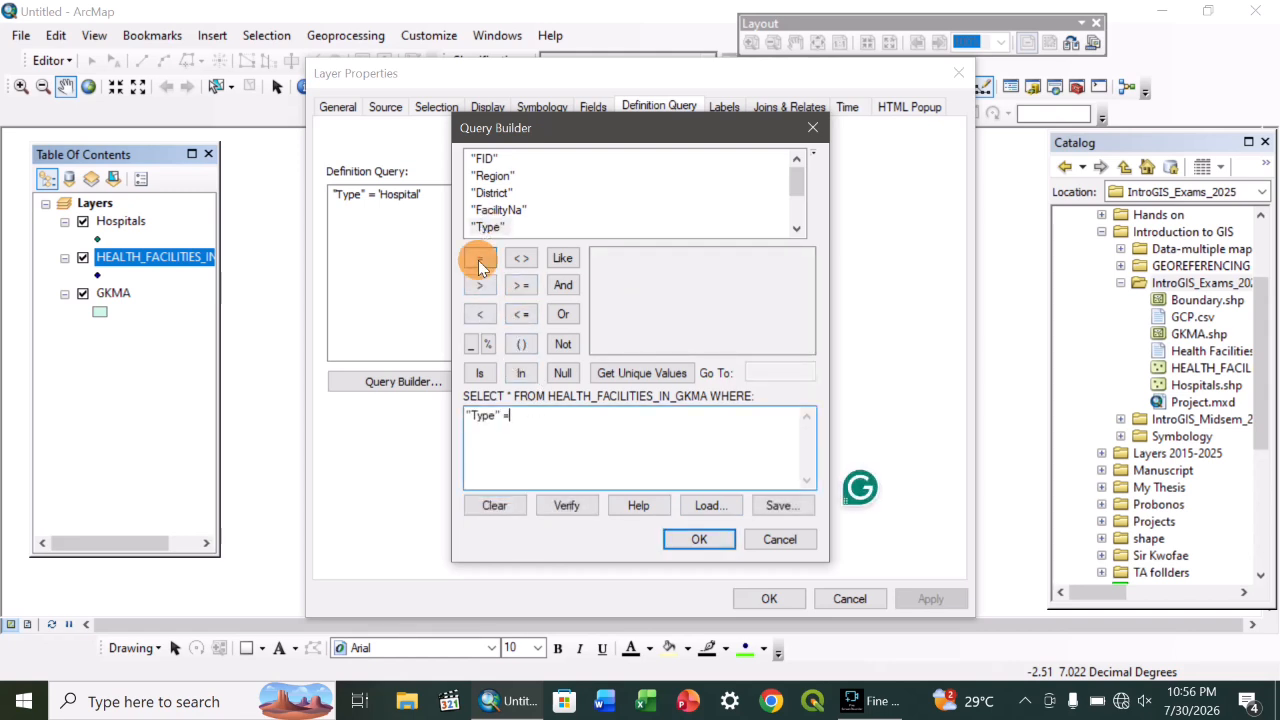
left_click(668, 373)
double_click(612, 275)
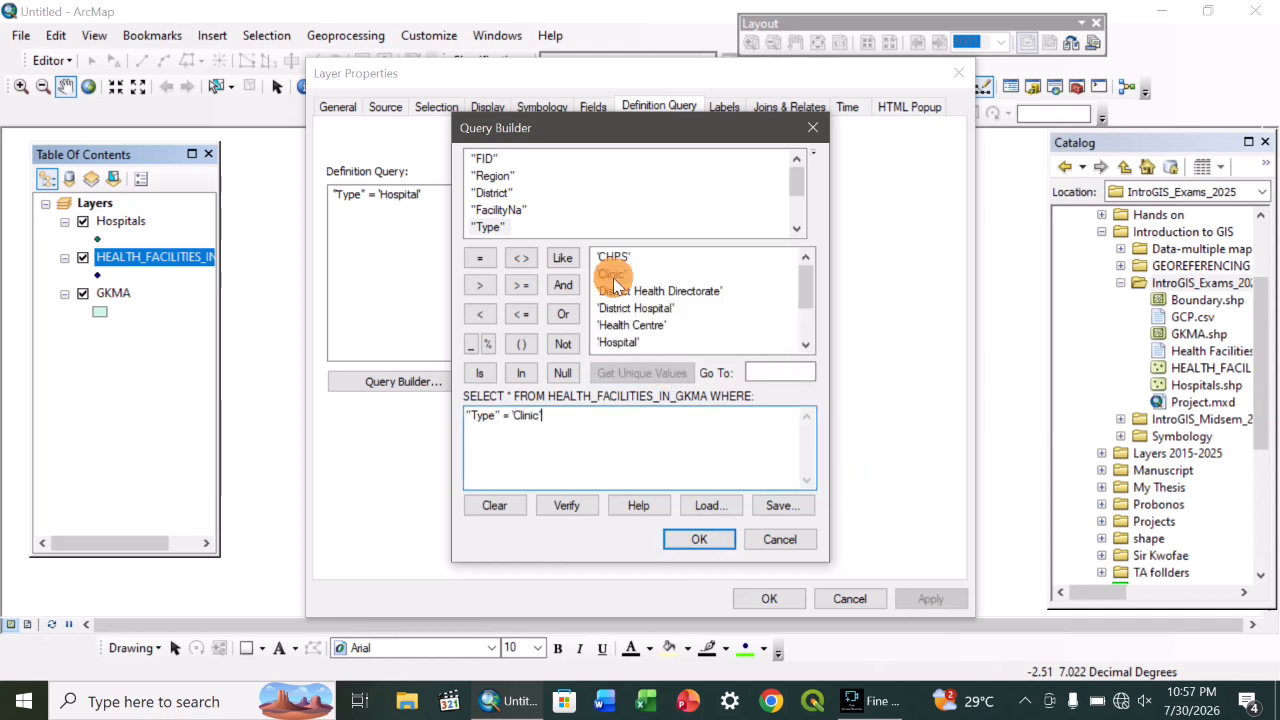
left_click(689, 541)
left_click(766, 597)
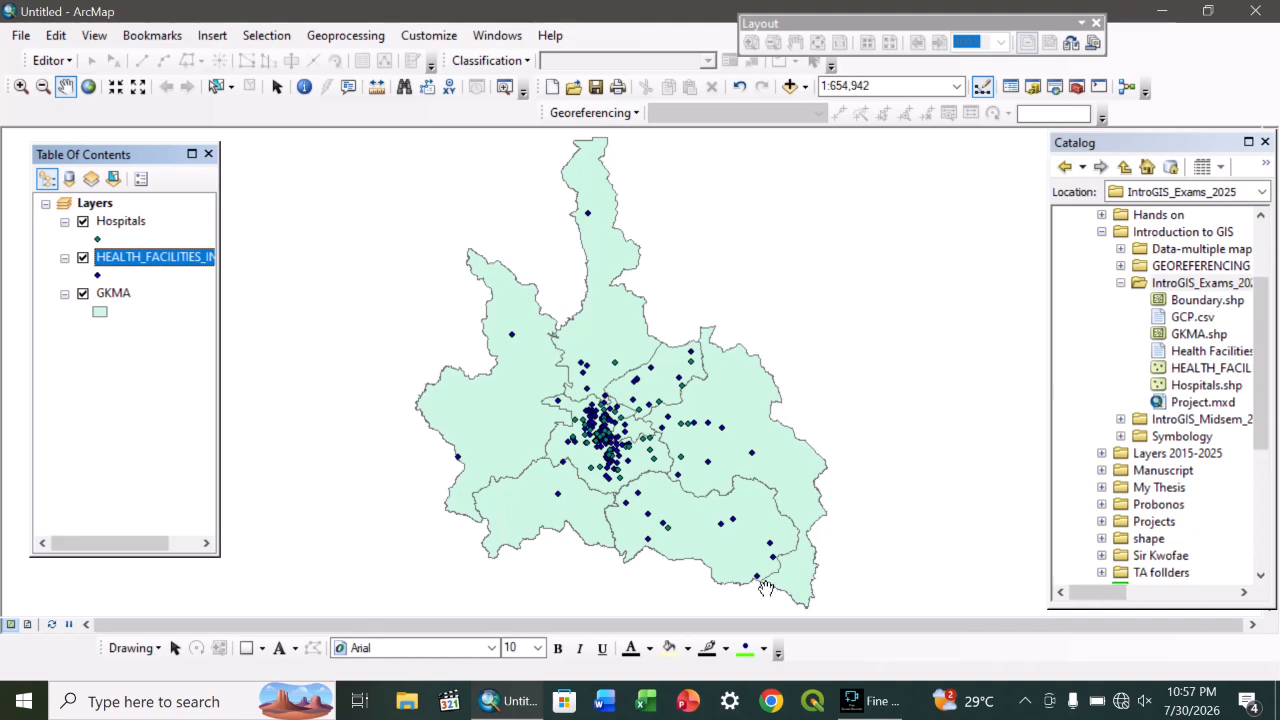
Step: Hide the Hospitals layer and start exporting the filtered health facilities layer to a shapefile in the IntroGIS_Exams_2025 folder
left_click(83, 222)
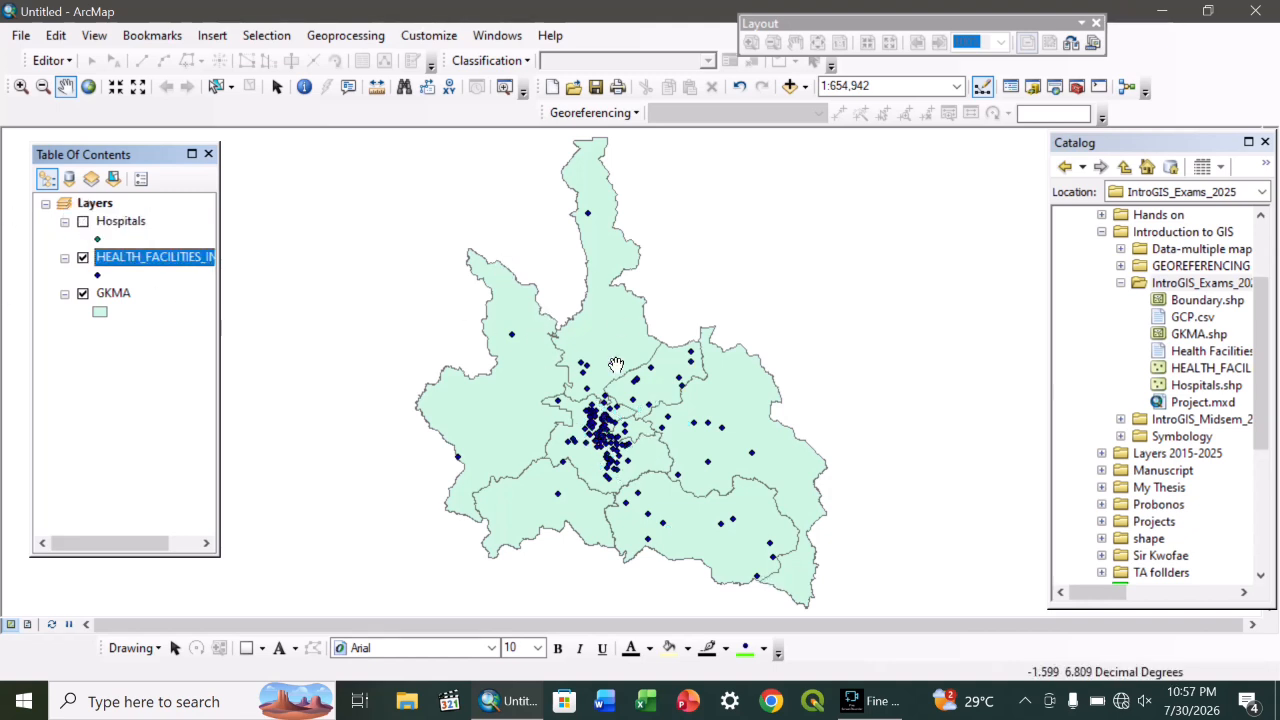
right_click(170, 255)
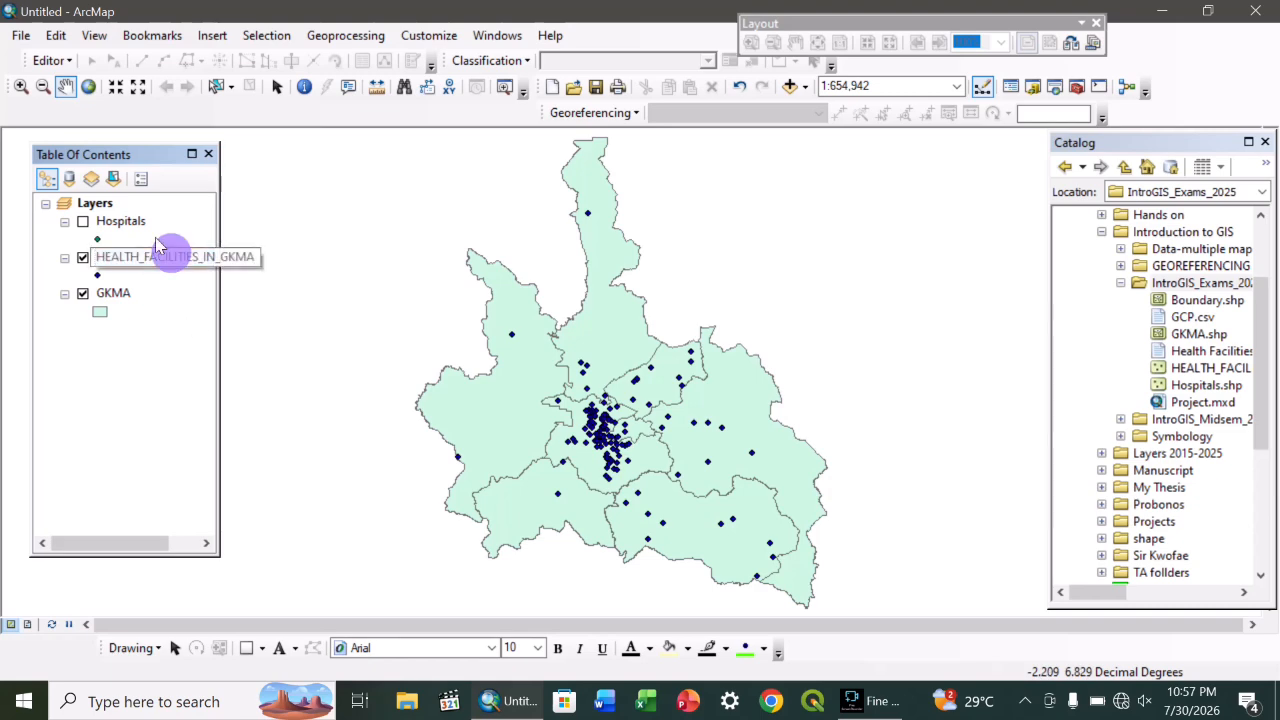
mouse_move(250, 590)
left_click(540, 565)
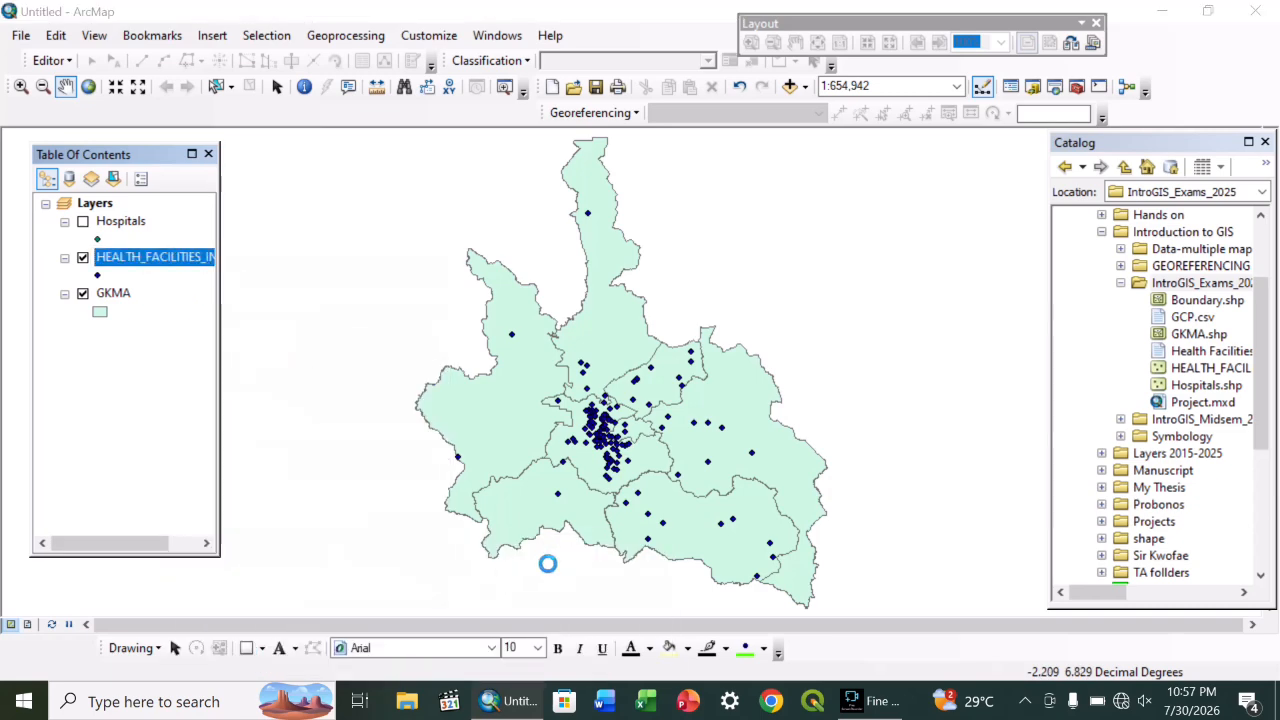
left_click(811, 382)
left_click(681, 437)
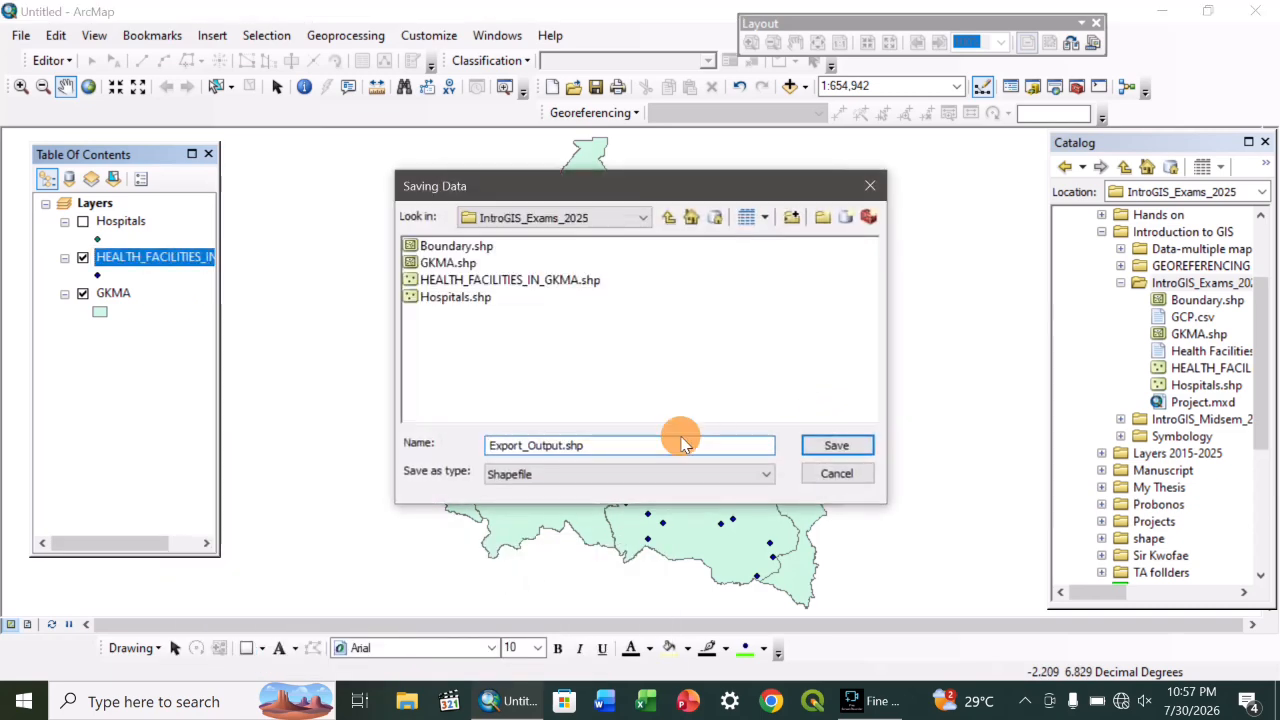
Step: Name the output shapefile Clinic, export it and add it to the map as a layer
left_click(487, 447)
double_click(489, 446)
key("BackSpace")
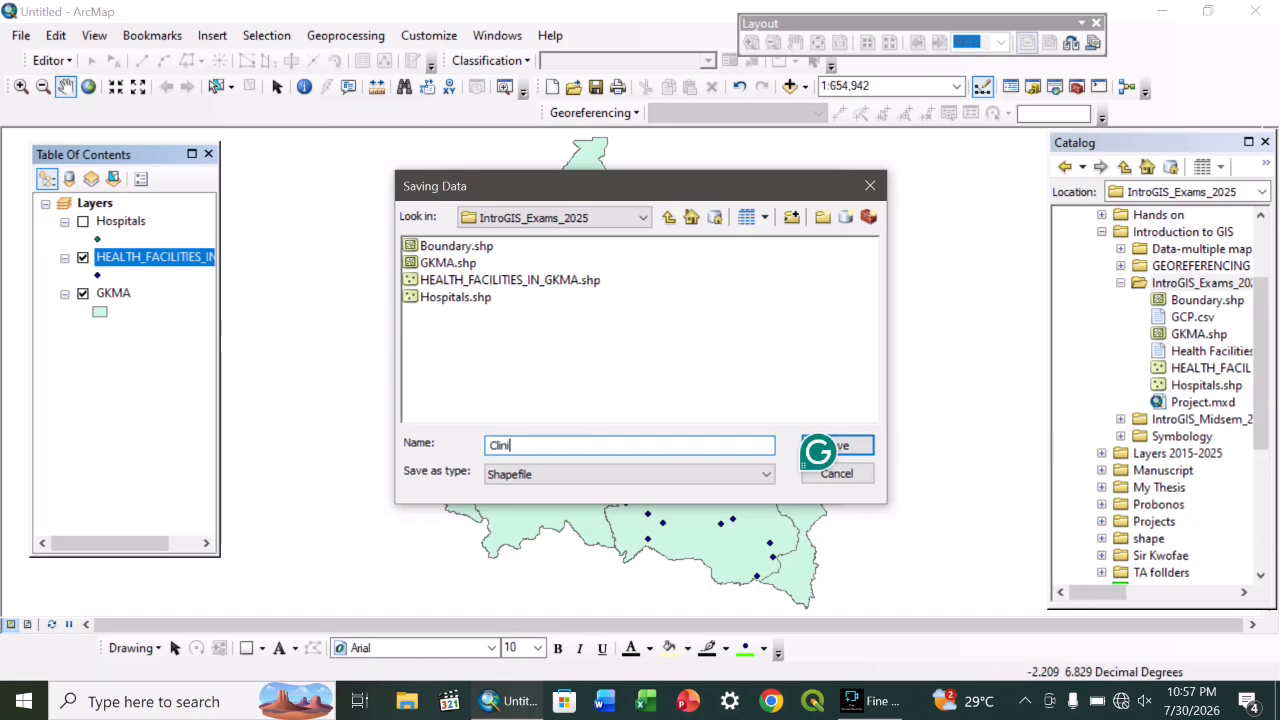
key("Return")
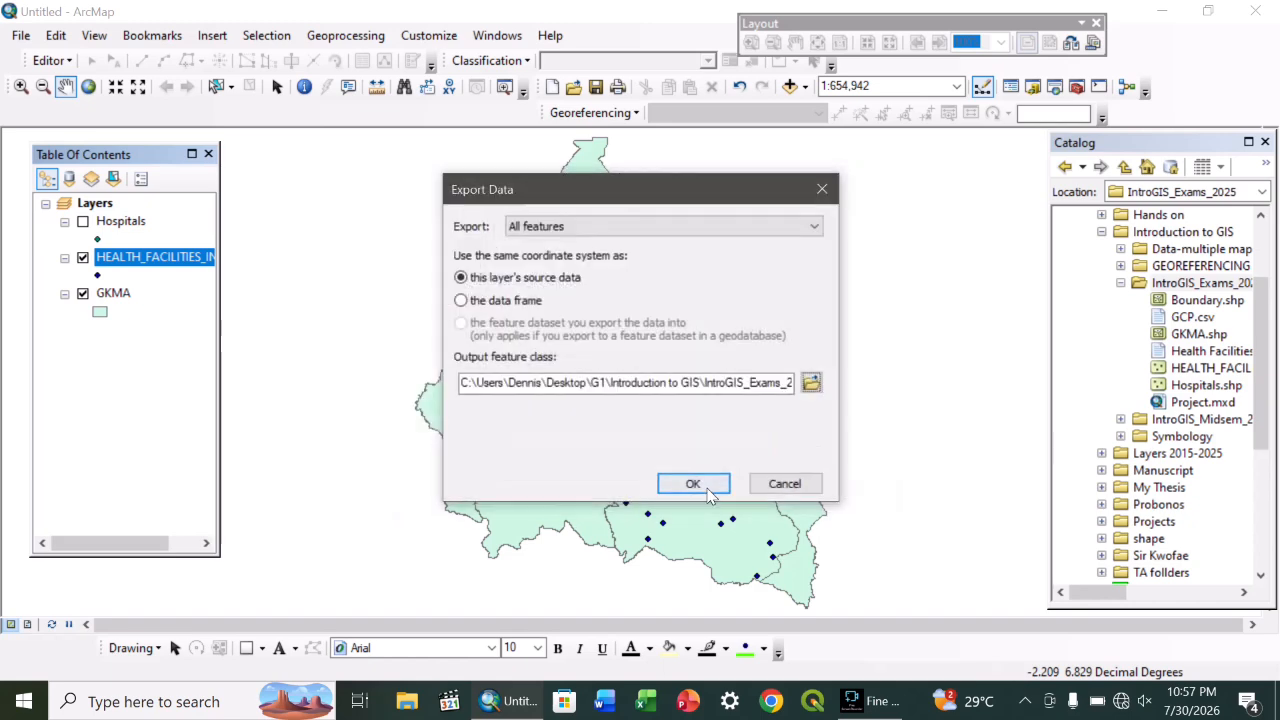
left_click(688, 476)
left_click(682, 428)
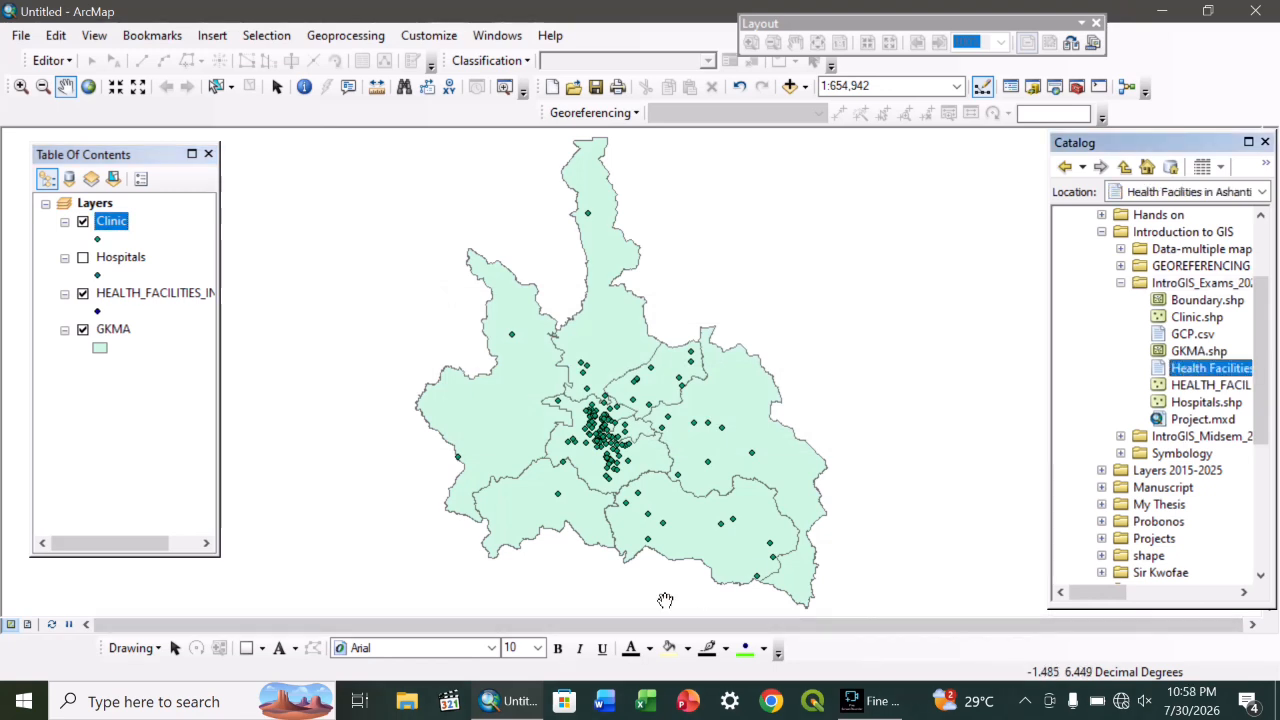
Step: Hide the Clinic layer and clear the health facilities layer's existing definition query expression in the Query Builder
left_click(83, 222)
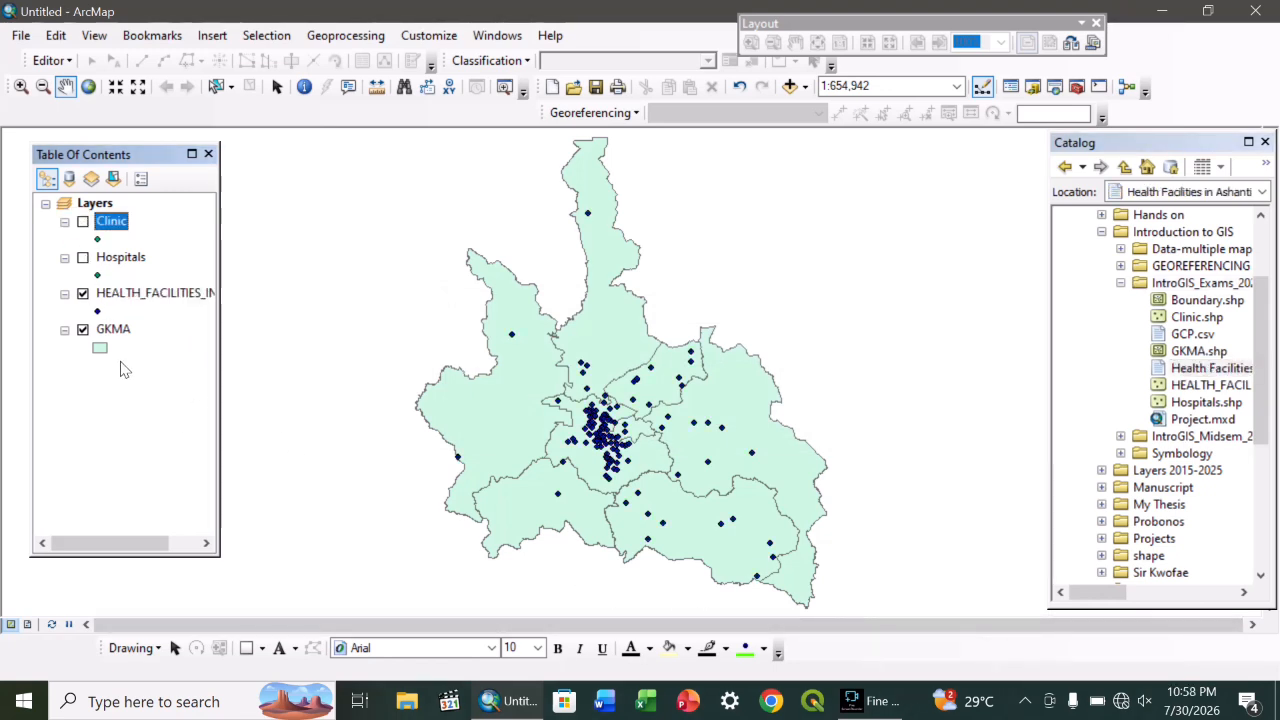
right_click(140, 295)
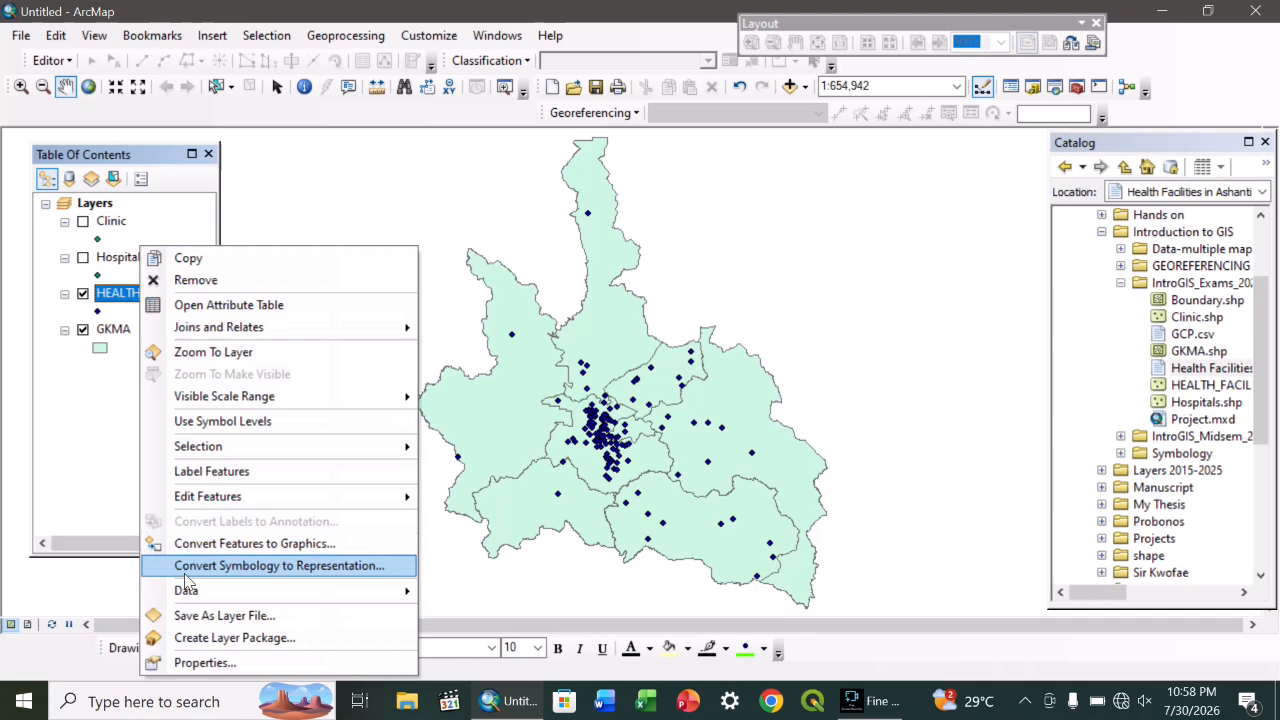
left_click(205, 663)
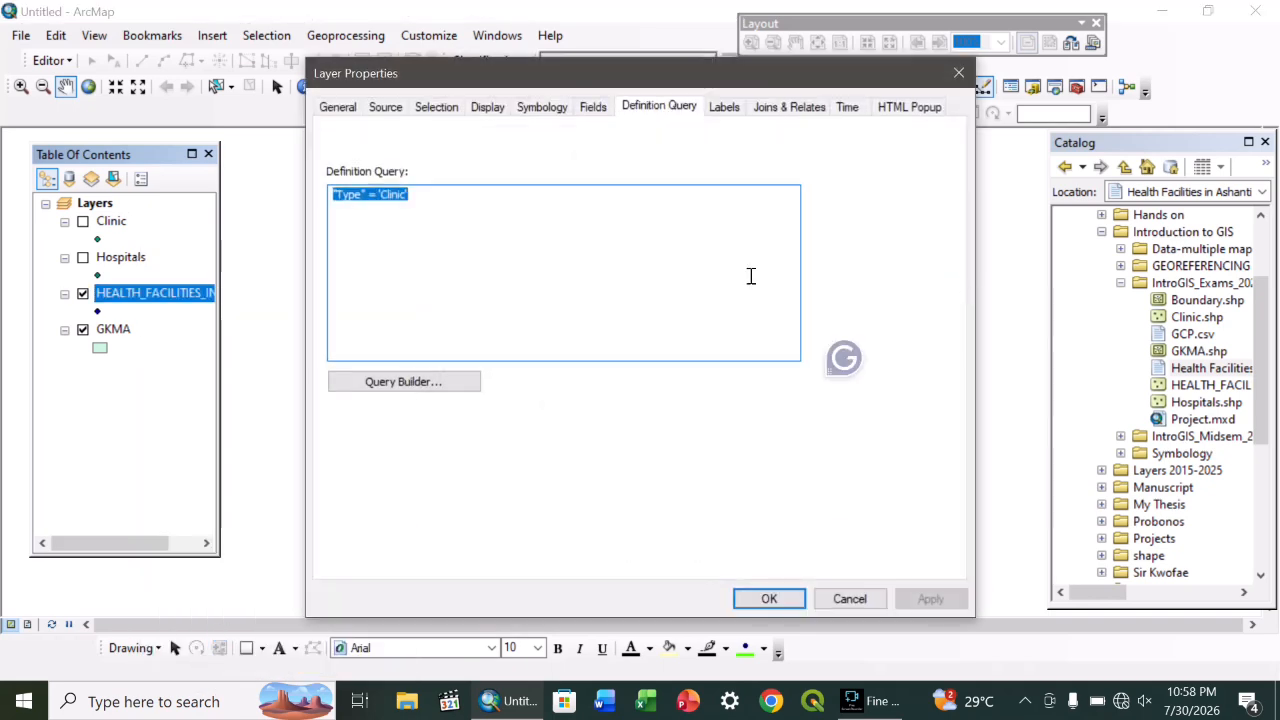
left_click(426, 378)
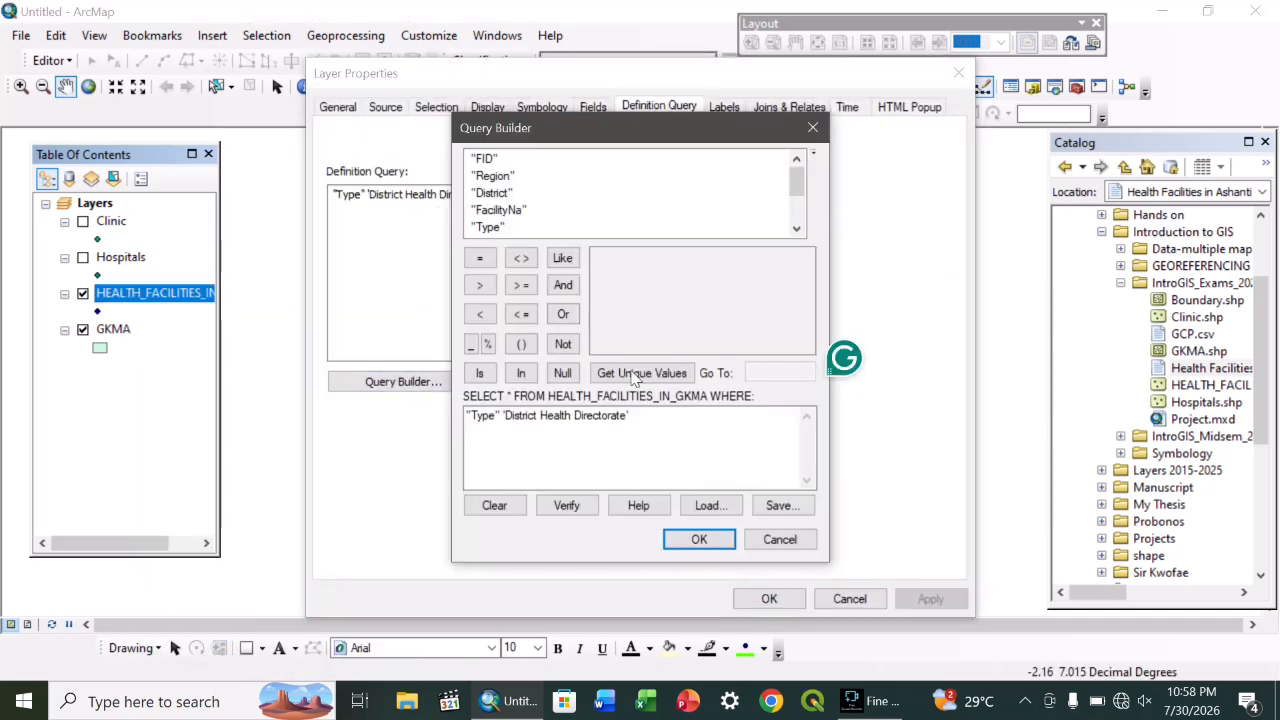
left_click(494, 505)
Step: Build the expression "Type" = 'Health Centre' and apply it as the health facilities layer's definition query
double_click(489, 228)
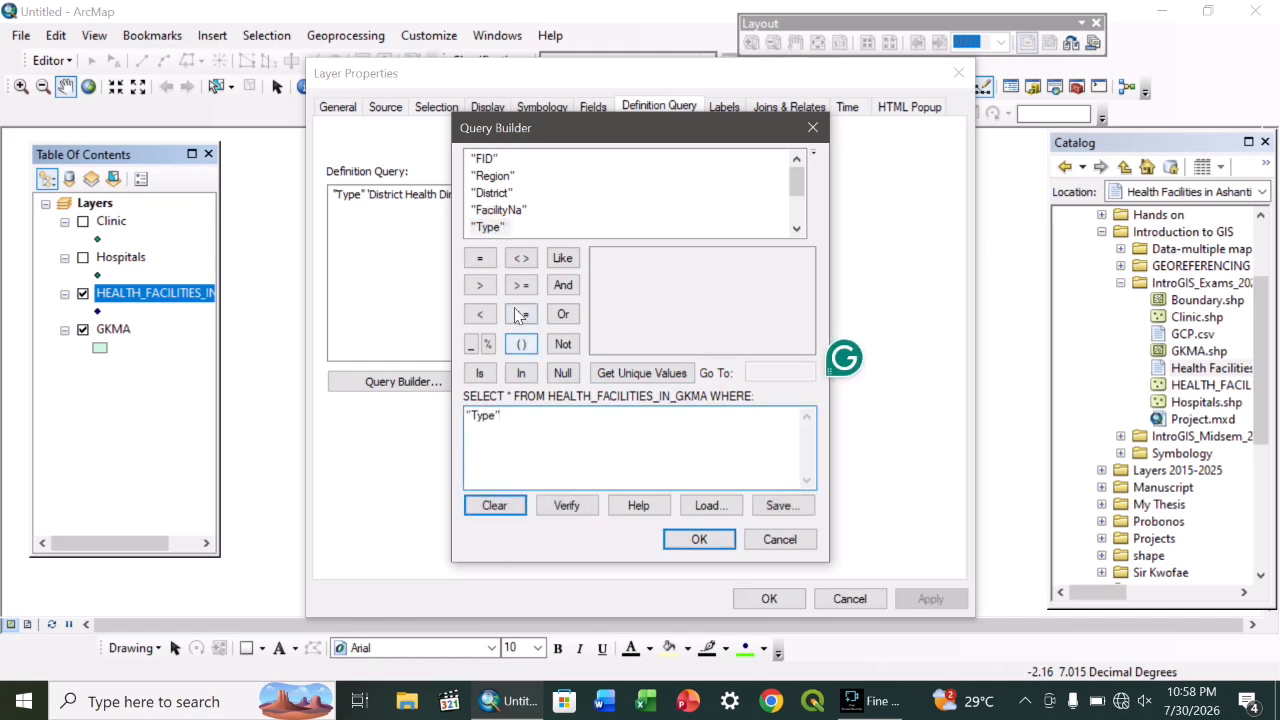
left_click(479, 258)
left_click(479, 258)
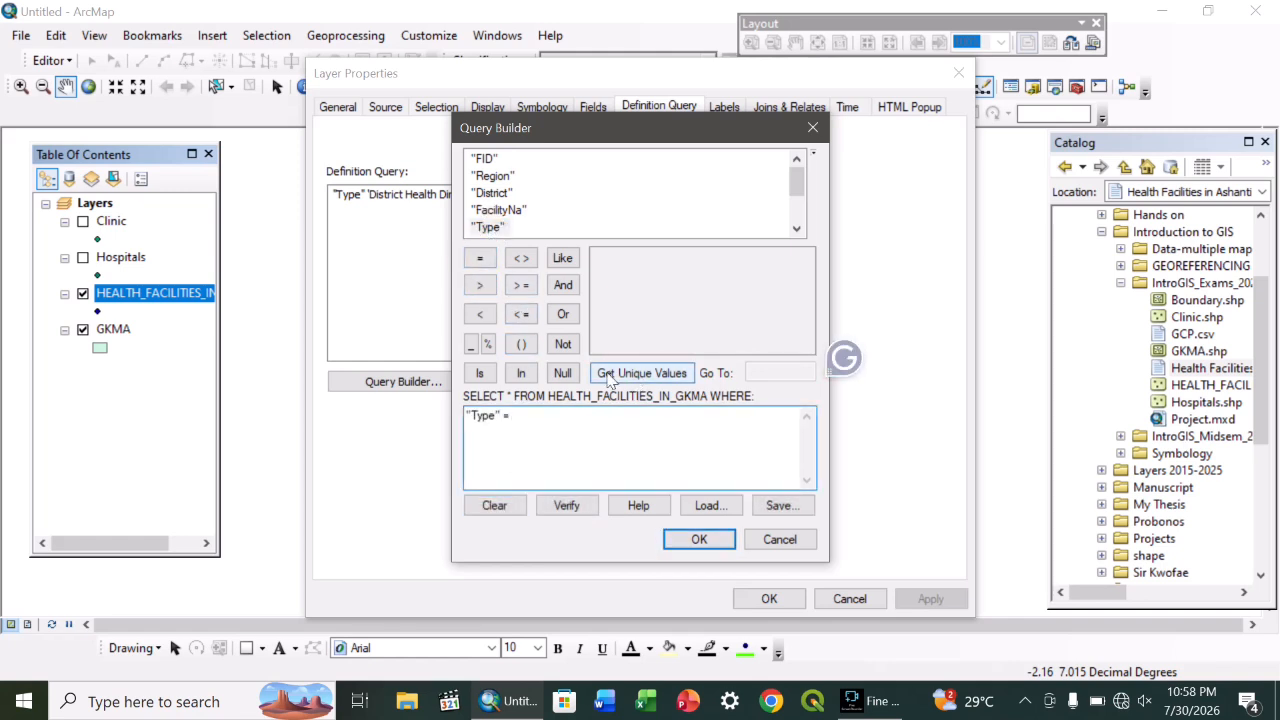
left_click(610, 375)
double_click(630, 325)
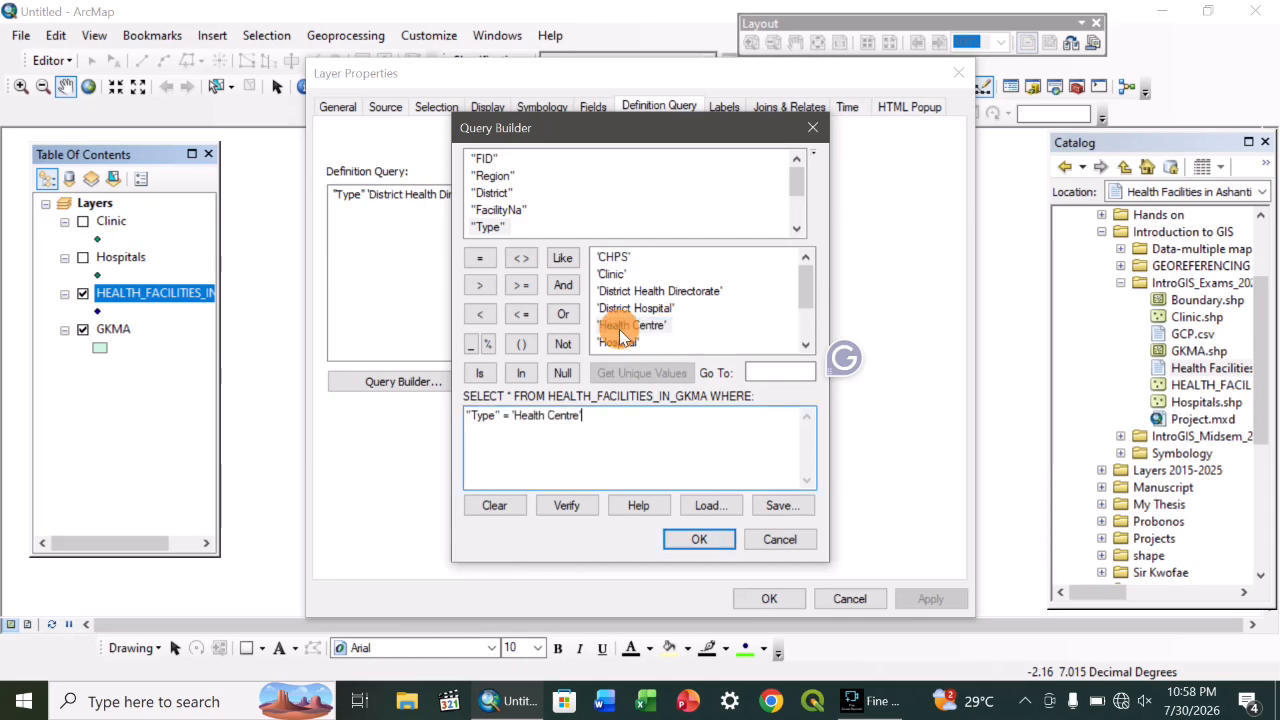
left_click(699, 539)
left_click(769, 598)
Step: Export the filtered health facilities to IntroGIS_Exams_2025 as a shapefile named Health Centers and add it to the map
right_click(167, 300)
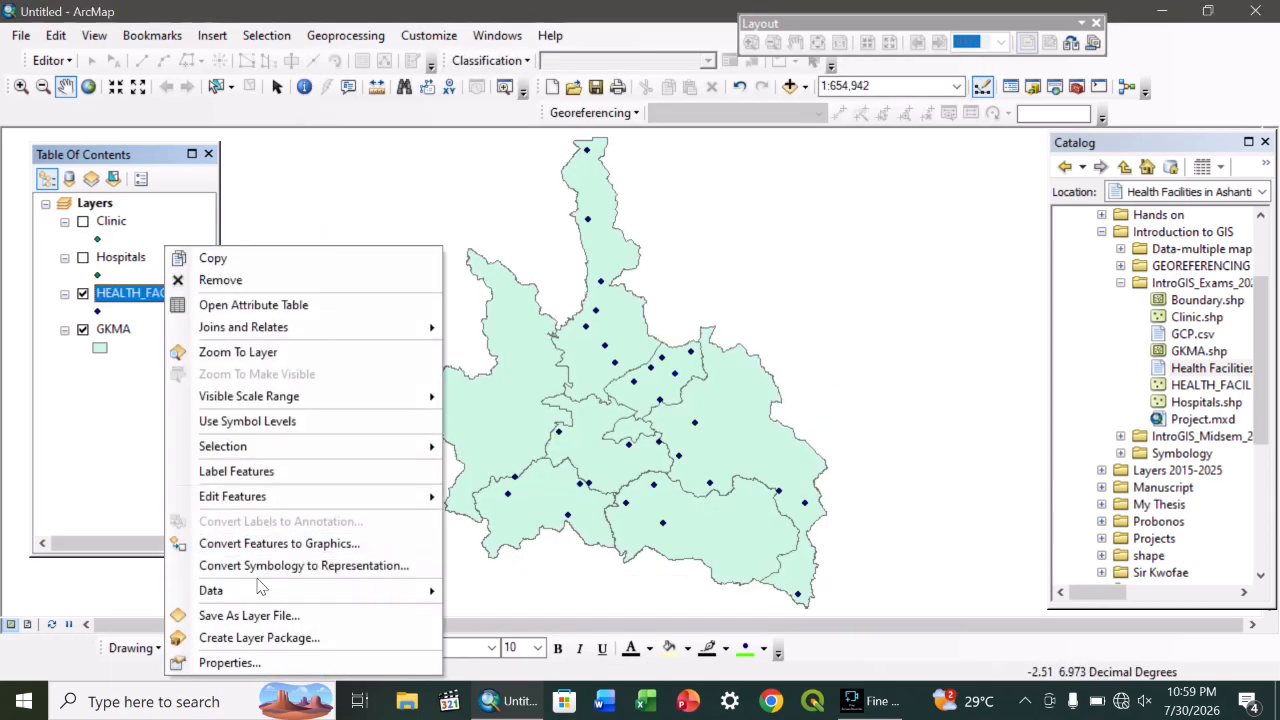
mouse_move(214, 589)
left_click(529, 566)
left_click(809, 380)
key("ctrl+a")
key("BackSpace")
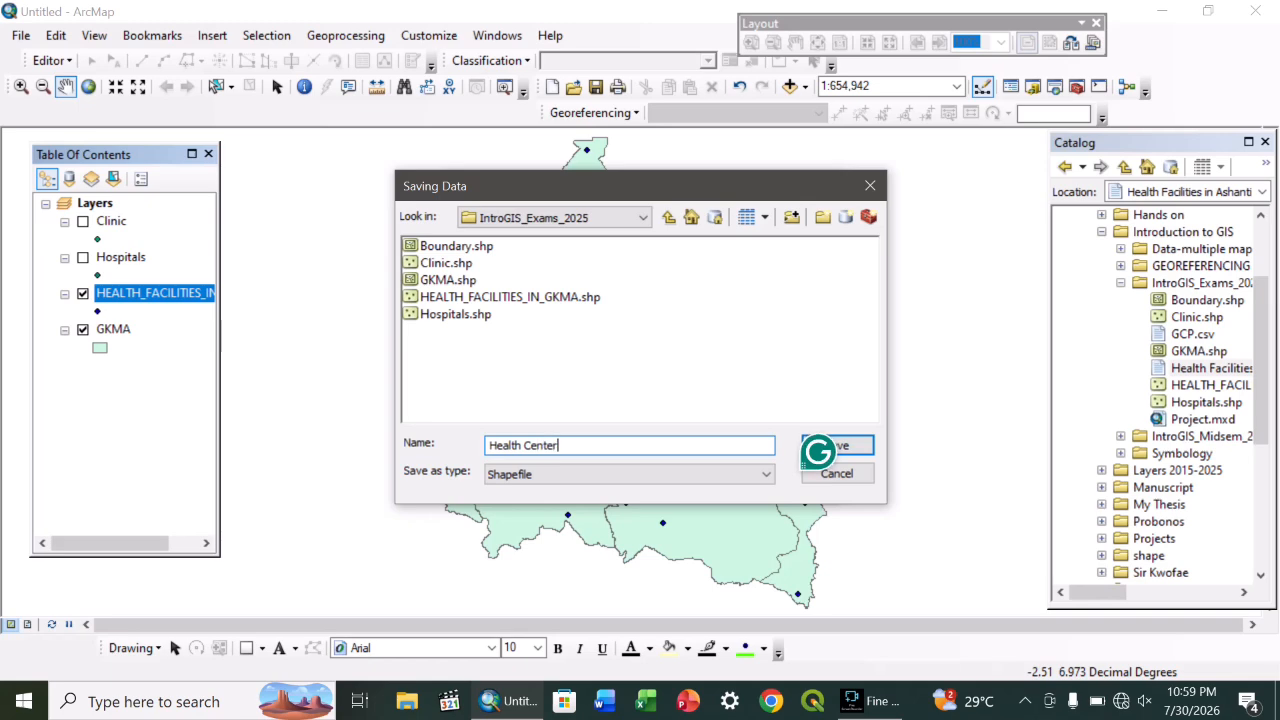
type("Health Centers")
left_click(845, 449)
left_click(711, 486)
left_click(723, 417)
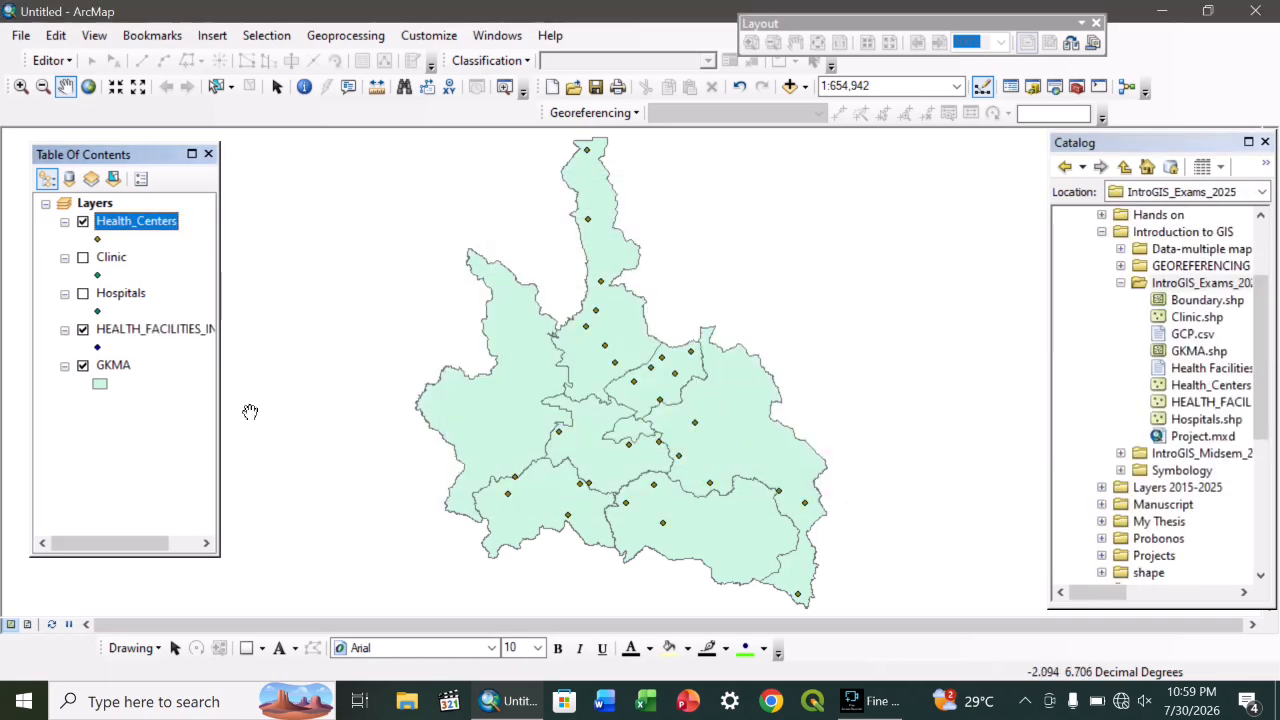
Step: Hide the Health_Centers layer and clear the Health Centre expression from the health facilities layer's query in the Query Builder
left_click(83, 221)
right_click(175, 329)
left_click(219, 651)
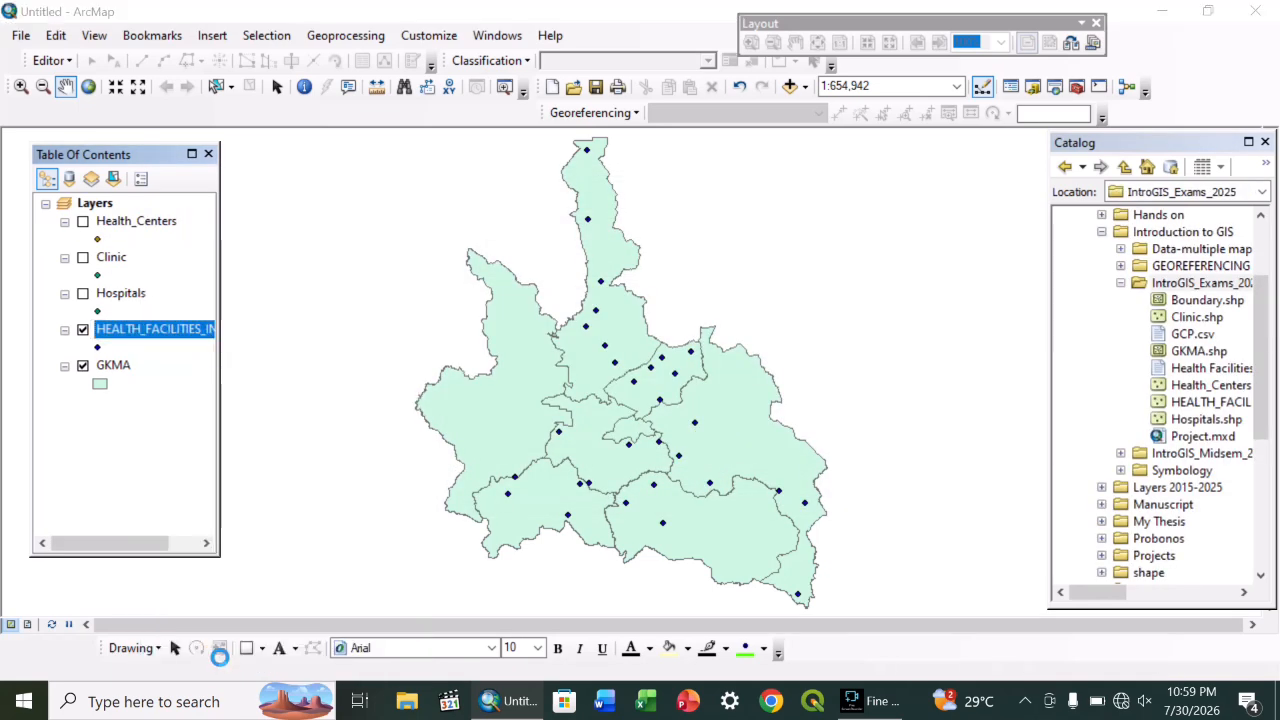
left_click(440, 381)
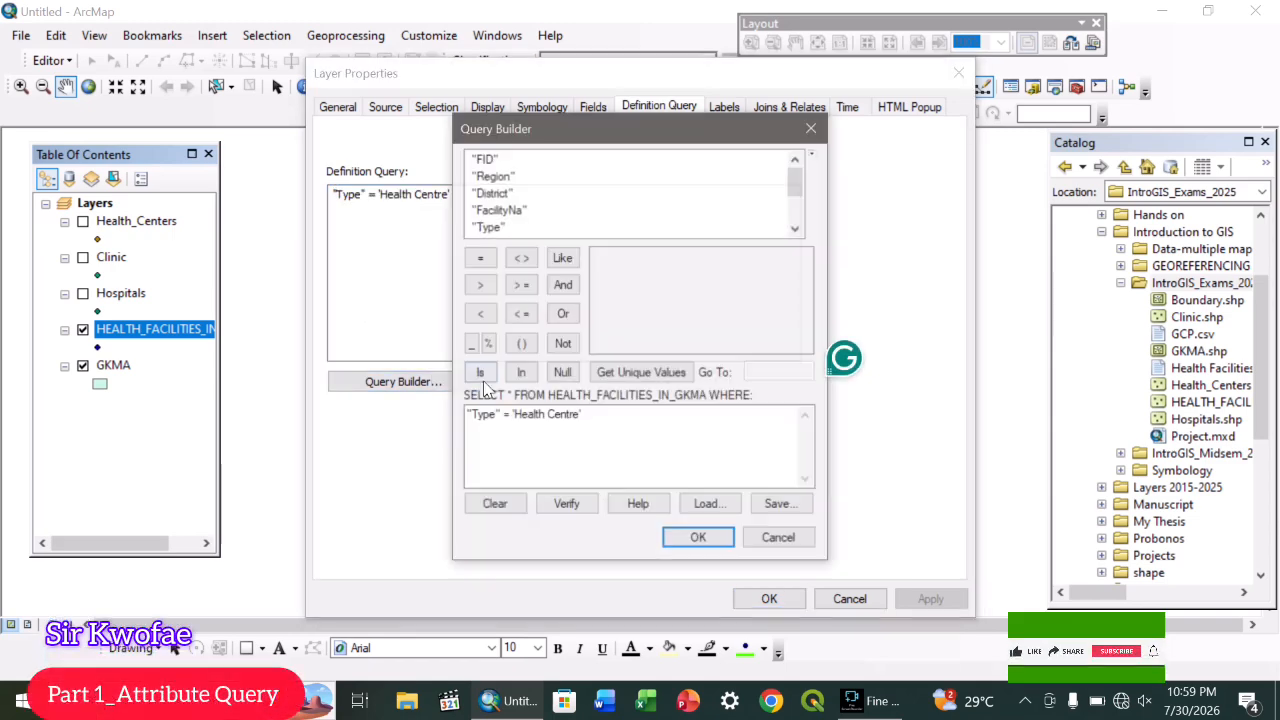
left_click(512, 507)
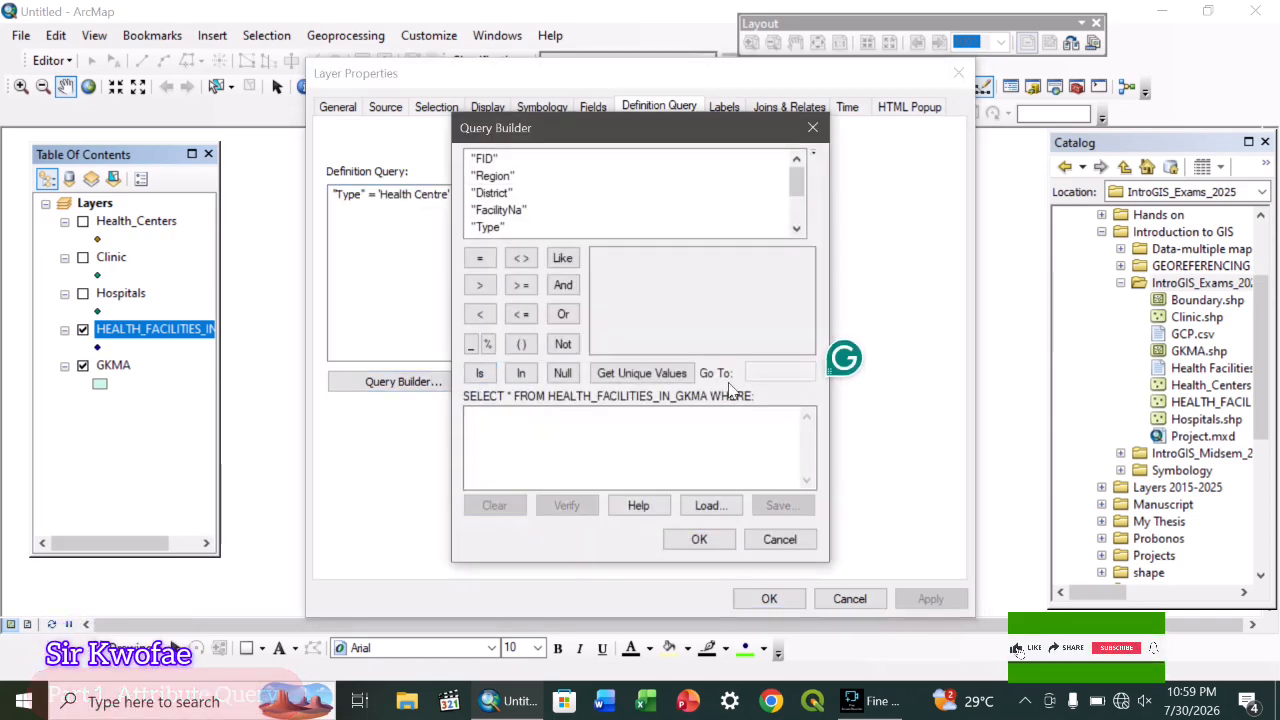
Step: Build the expression "Type" = 'Regional Hospital' and apply it as the health facilities layer's definition query
double_click(489, 227)
left_click(479, 258)
left_click(659, 370)
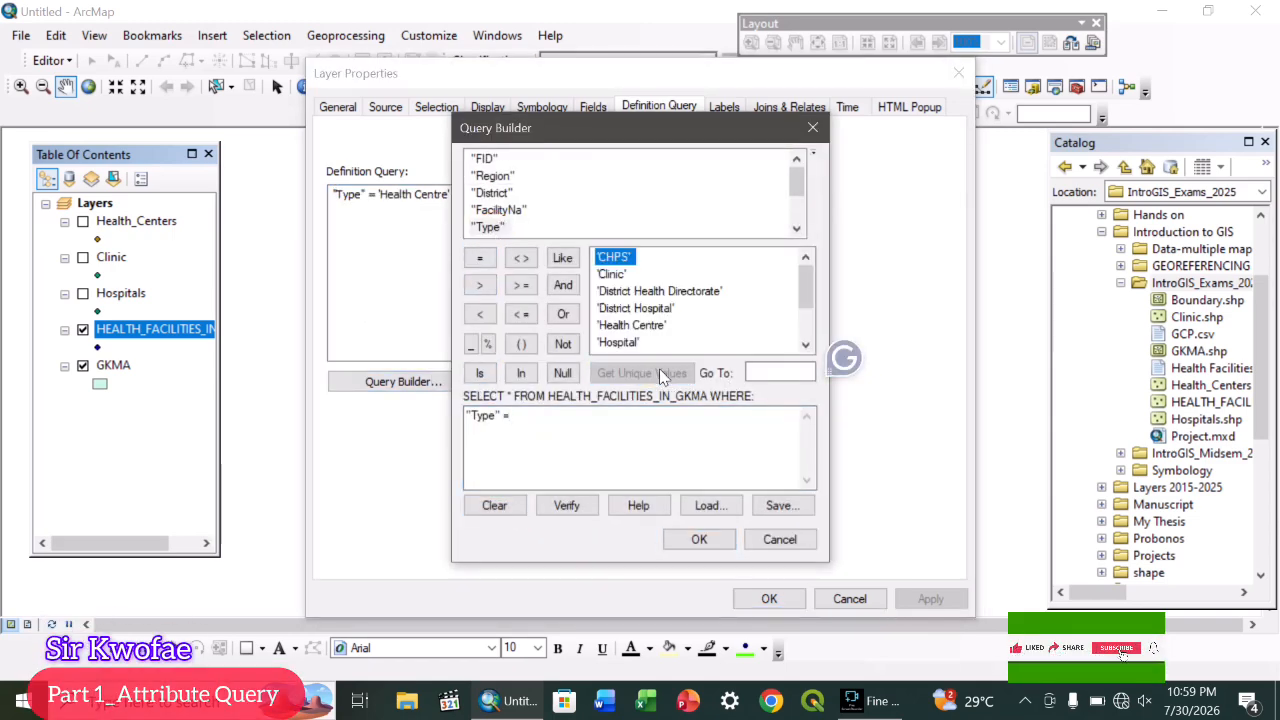
scroll(630, 345, "down", 1)
double_click(625, 342)
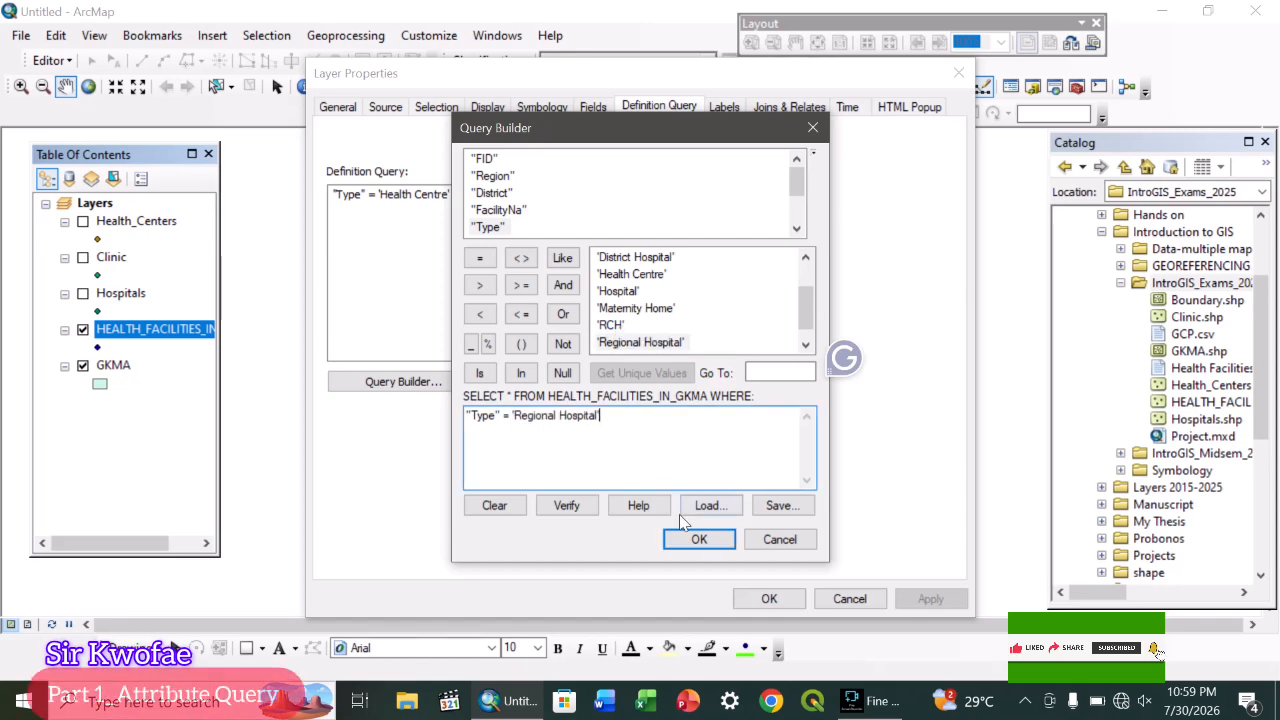
left_click(692, 542)
left_click(769, 598)
Step: Start exporting all features of the health facilities layer filtered to regional hospitals and open the output file selection in IntroGIS_Exams_2025
right_click(152, 329)
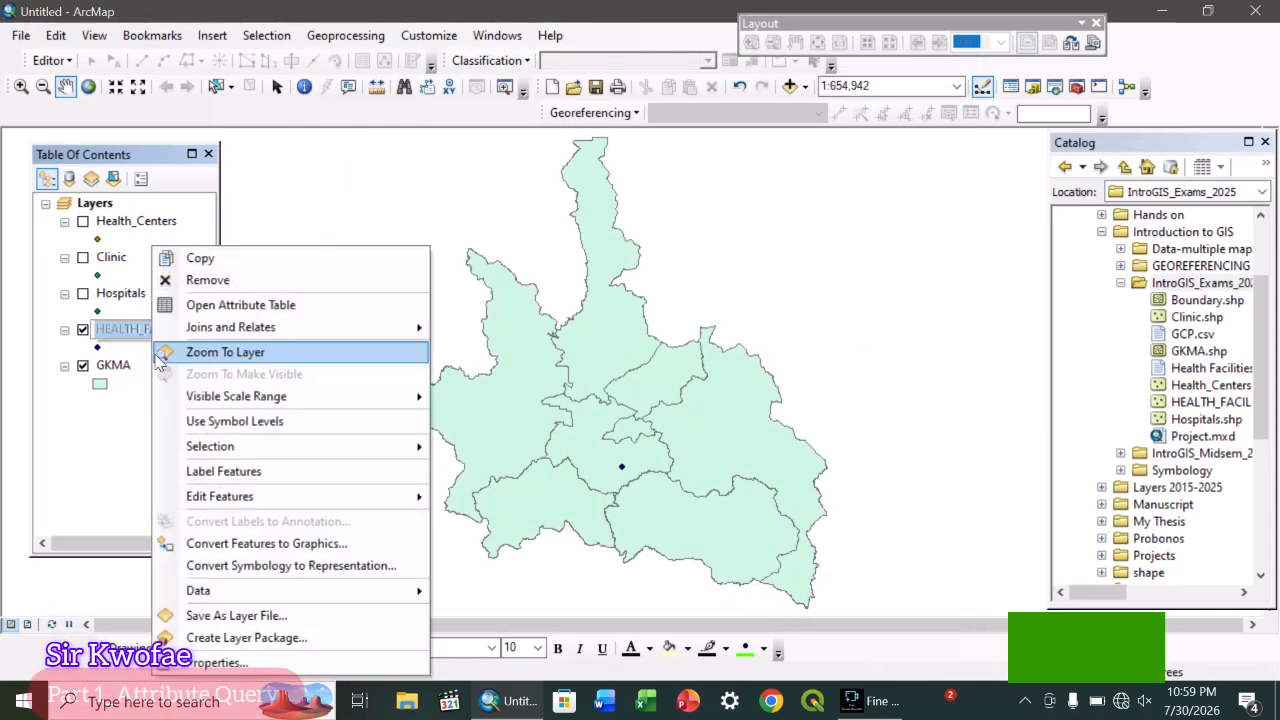
mouse_move(300, 590)
left_click(497, 568)
left_click(808, 380)
Step: Name the output shapefile Regional Hospital, export it and add it to the map as a layer
left_click_drag(697, 447, 386, 458)
key("BackSpace")
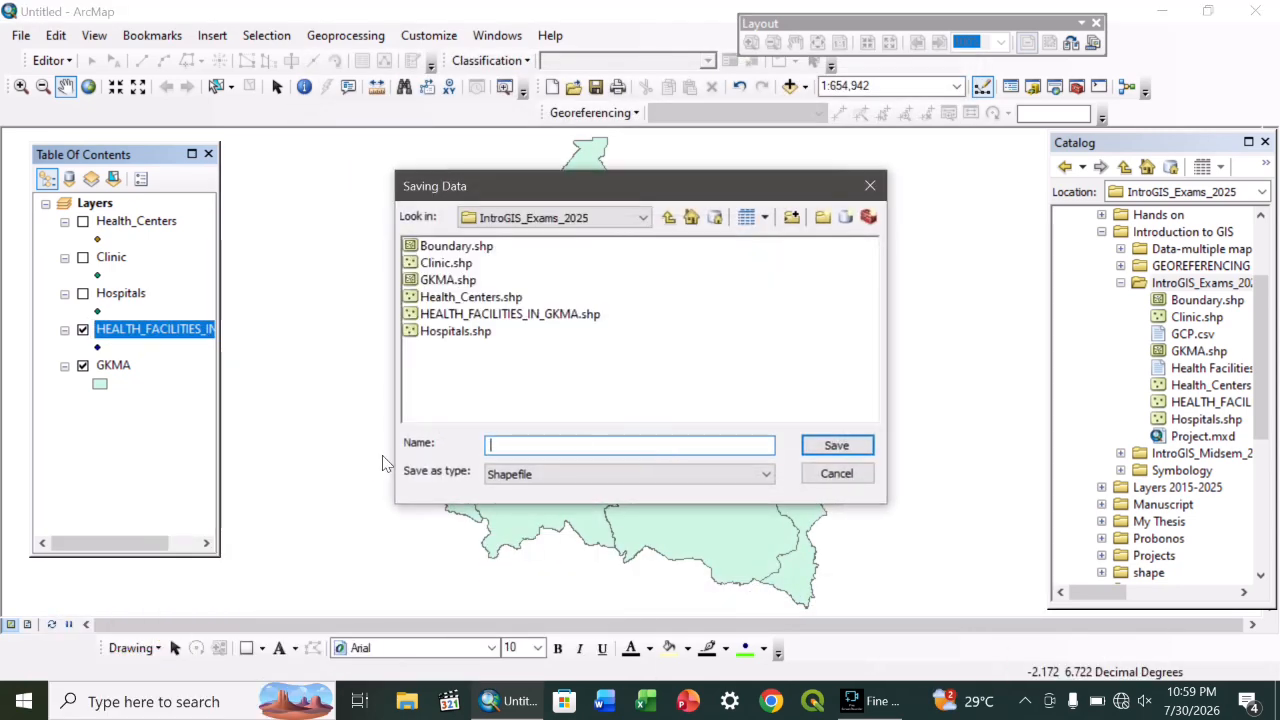
type("Regiuona")
key("BackSpace")
key("BackSpace")
key("BackSpace")
key("BackSpace")
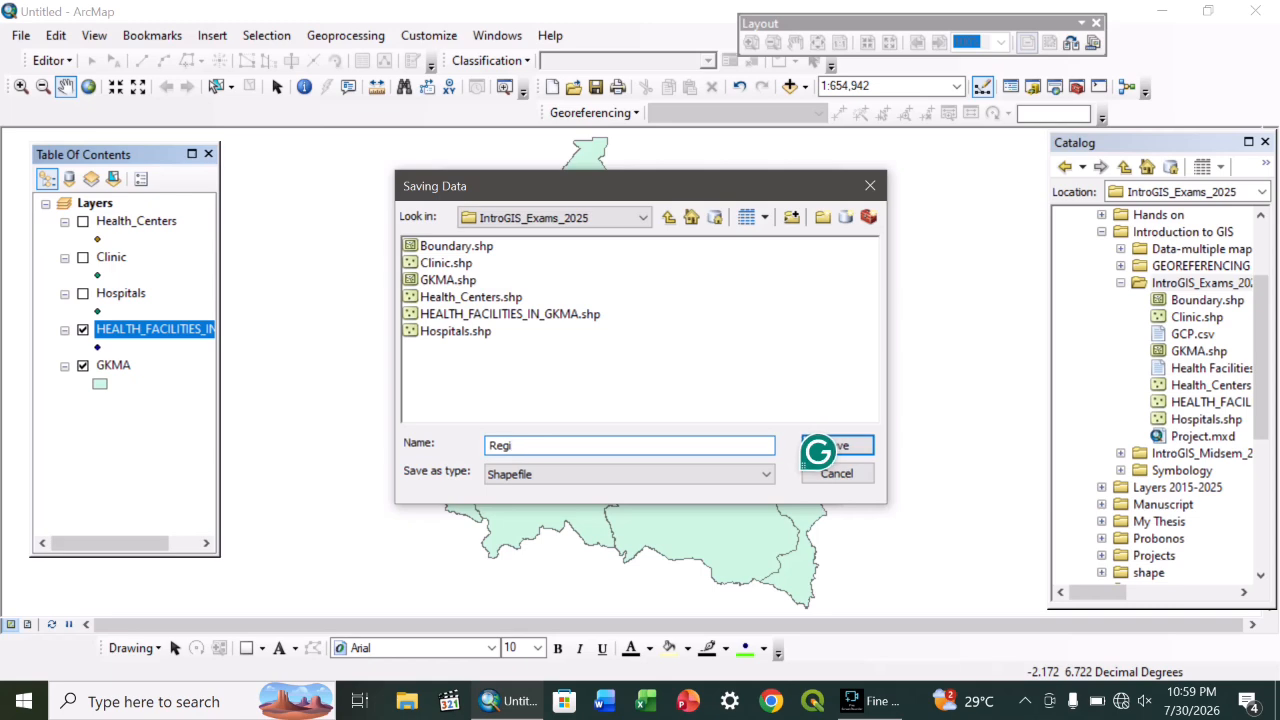
type("onal Hospital")
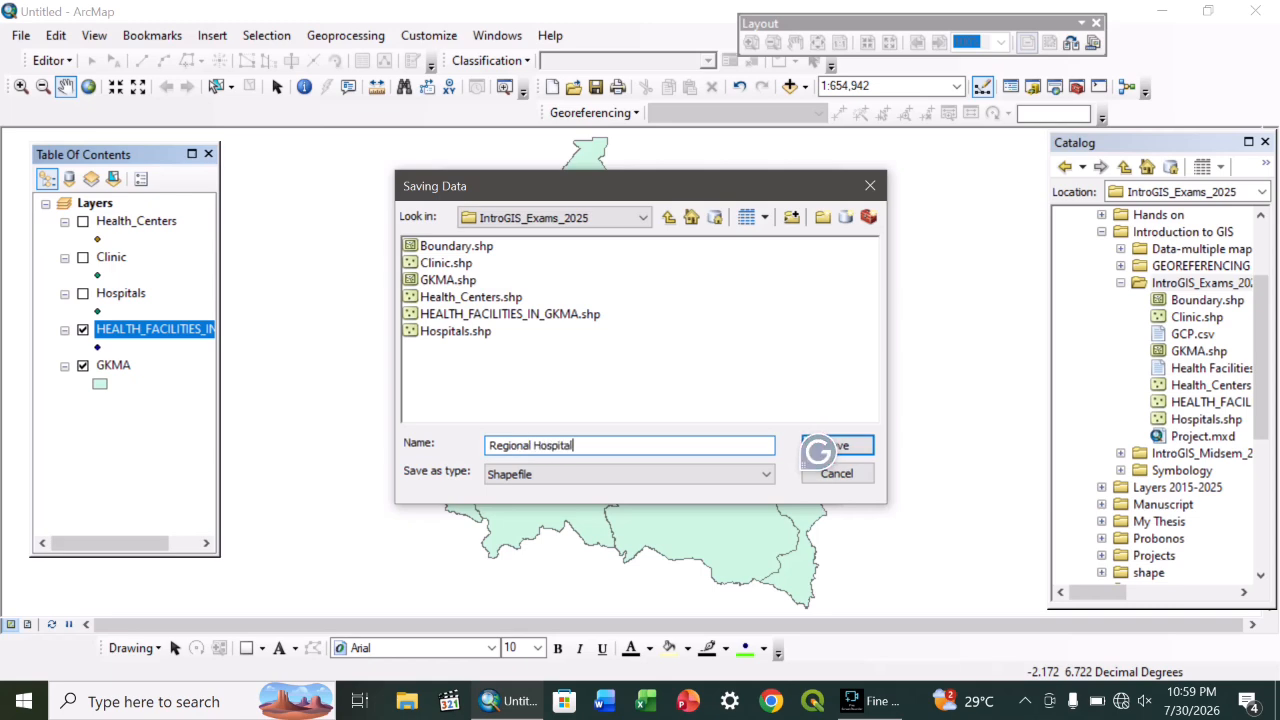
left_click(837, 445)
left_click(691, 480)
left_click(723, 420)
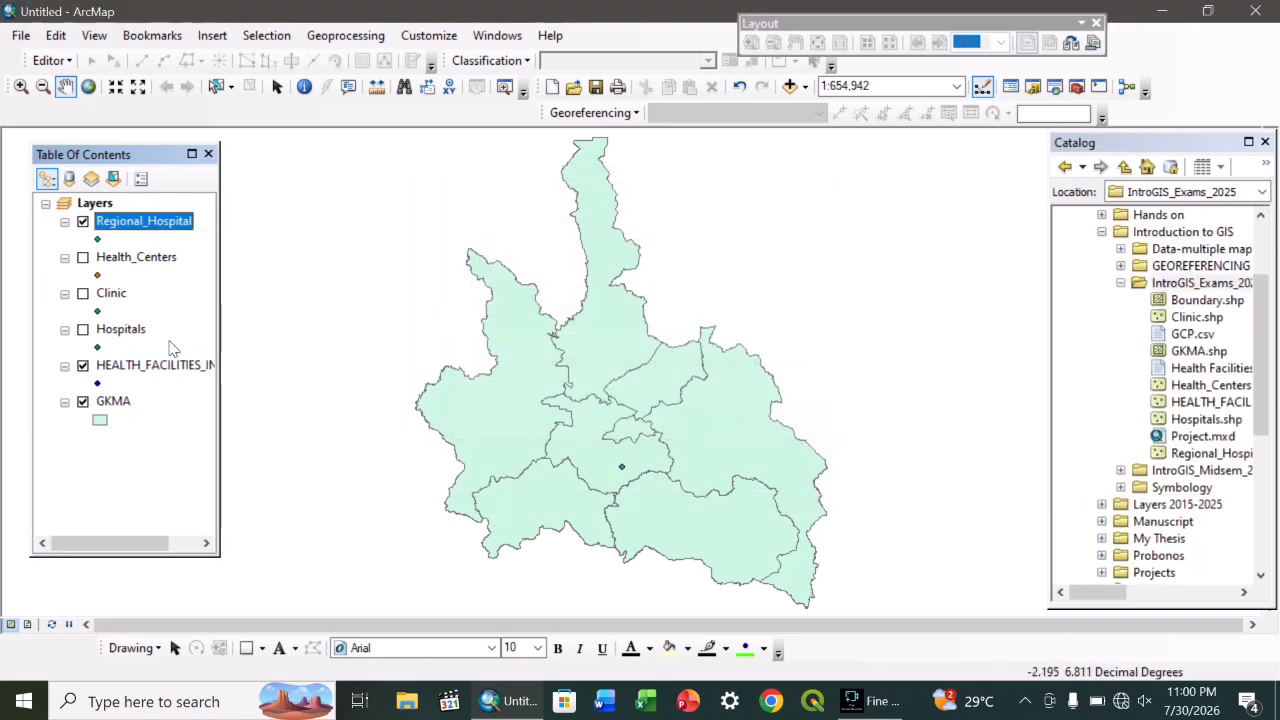
Step: Hide the Regional_Hospital layer and clear the Regional Hospital expression from the health facilities layer's query in the Query Builder
right_click(155, 365)
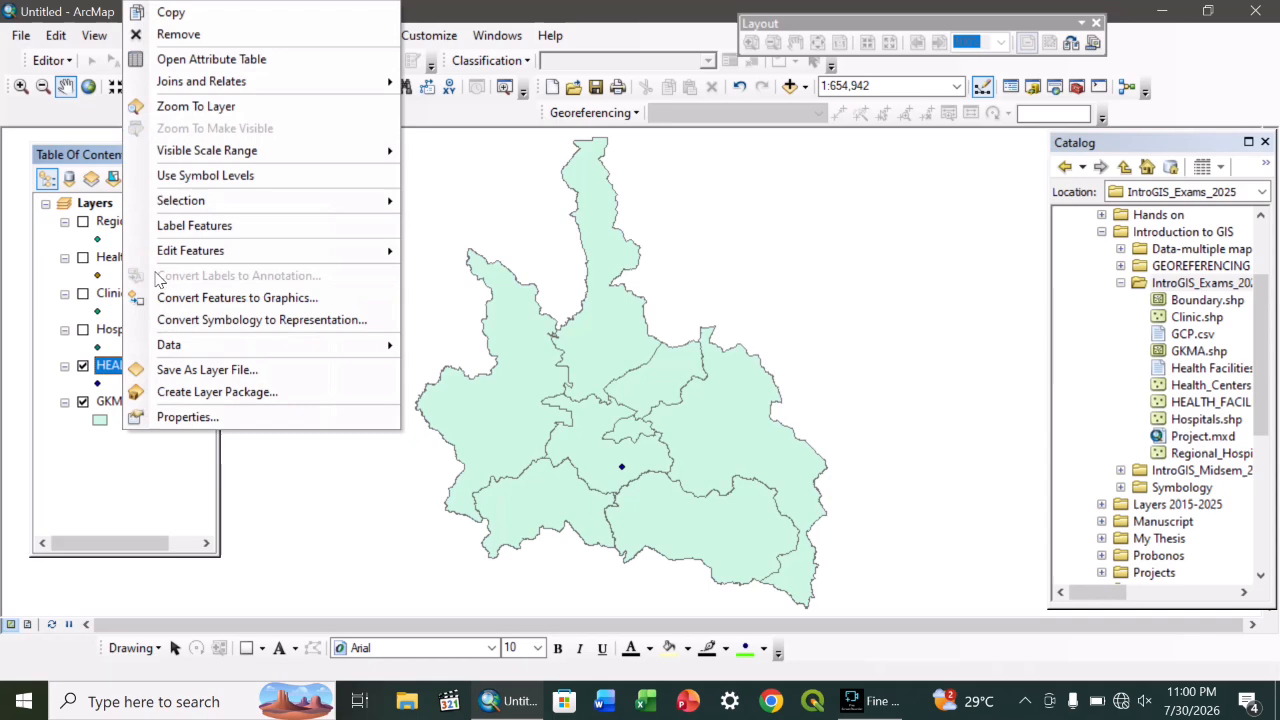
left_click(190, 418)
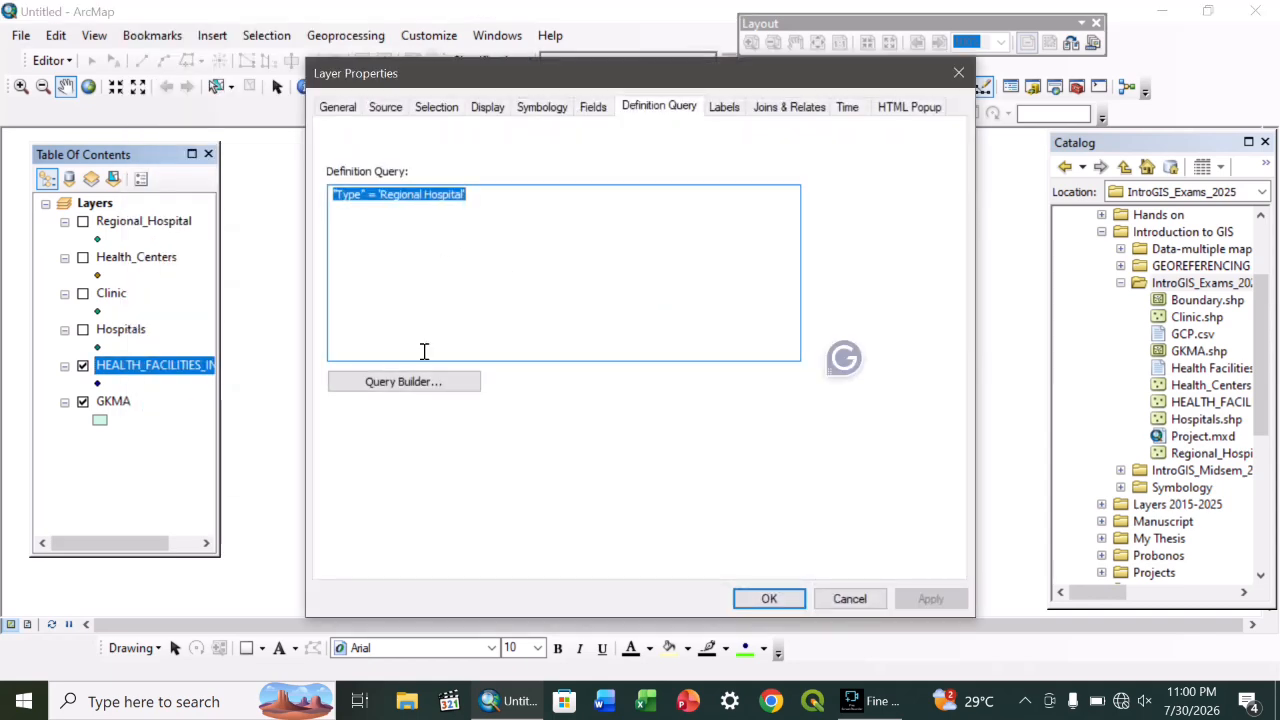
left_click(430, 383)
left_click(520, 507)
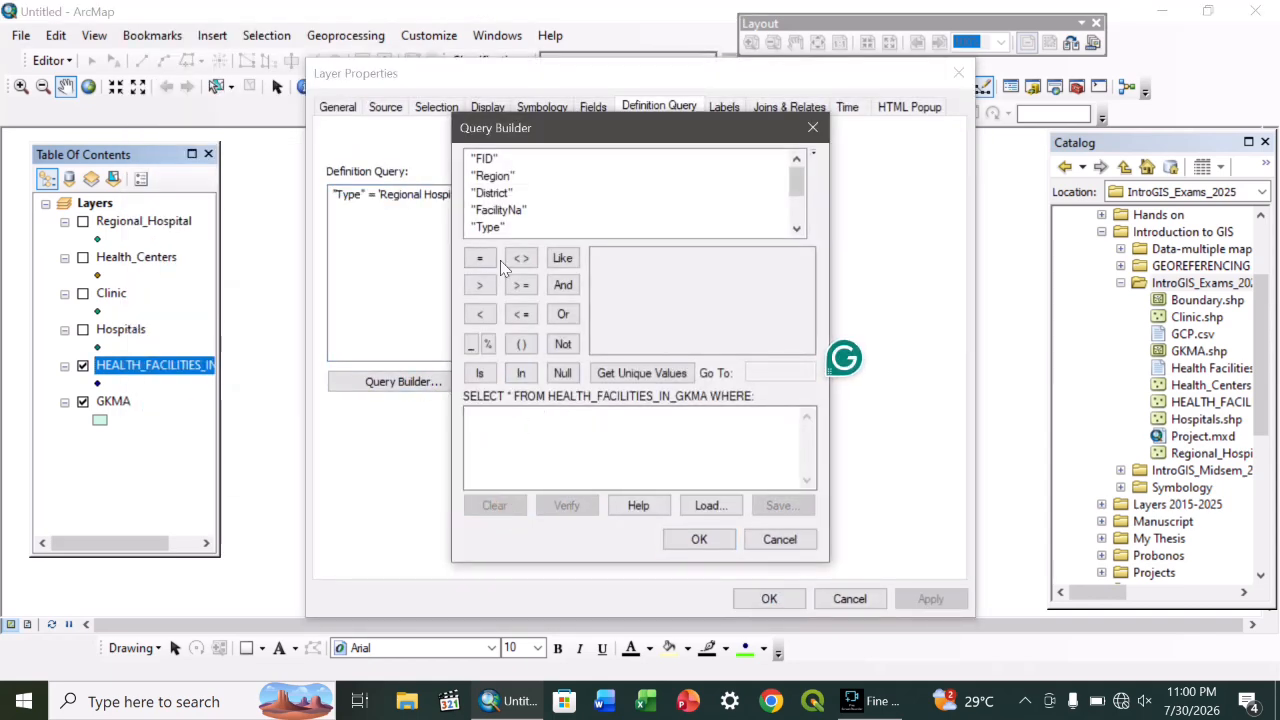
Step: Build the expression "Type" = 'Teaching Hospital' and apply it as the health facilities layer's definition query
double_click(487, 227)
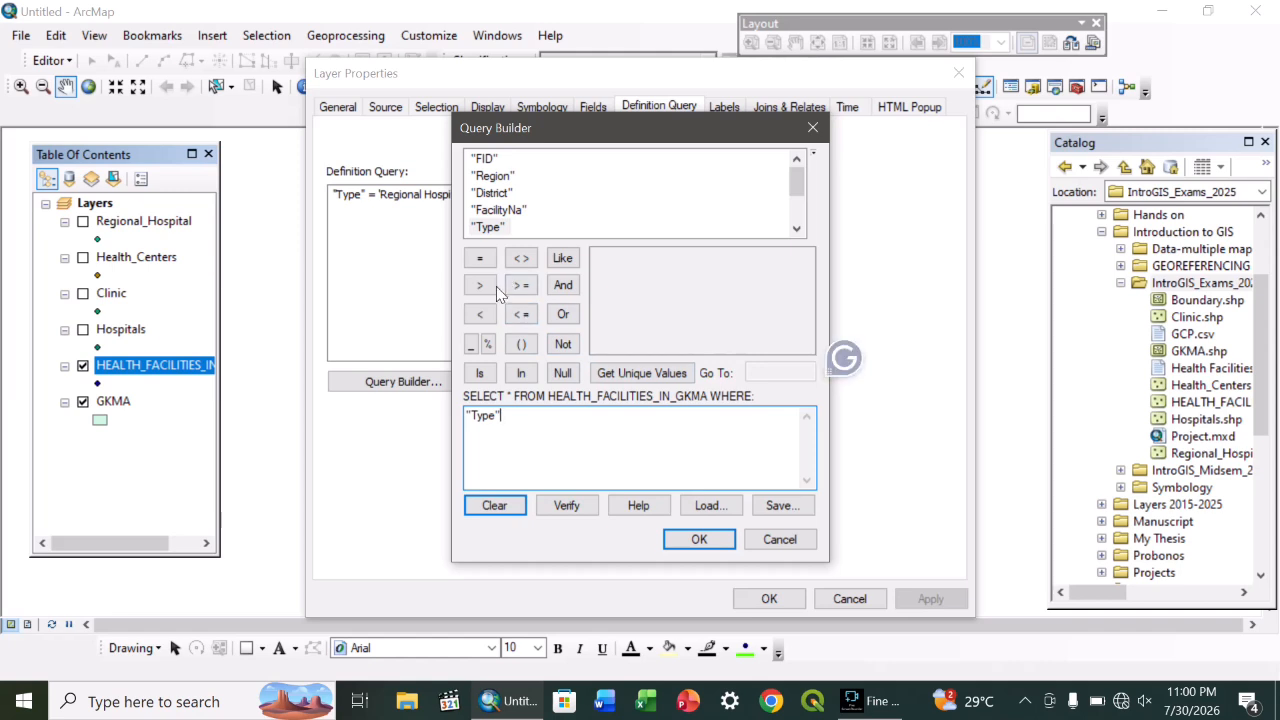
left_click(479, 258)
left_click(621, 369)
scroll(632, 348, "down", 2)
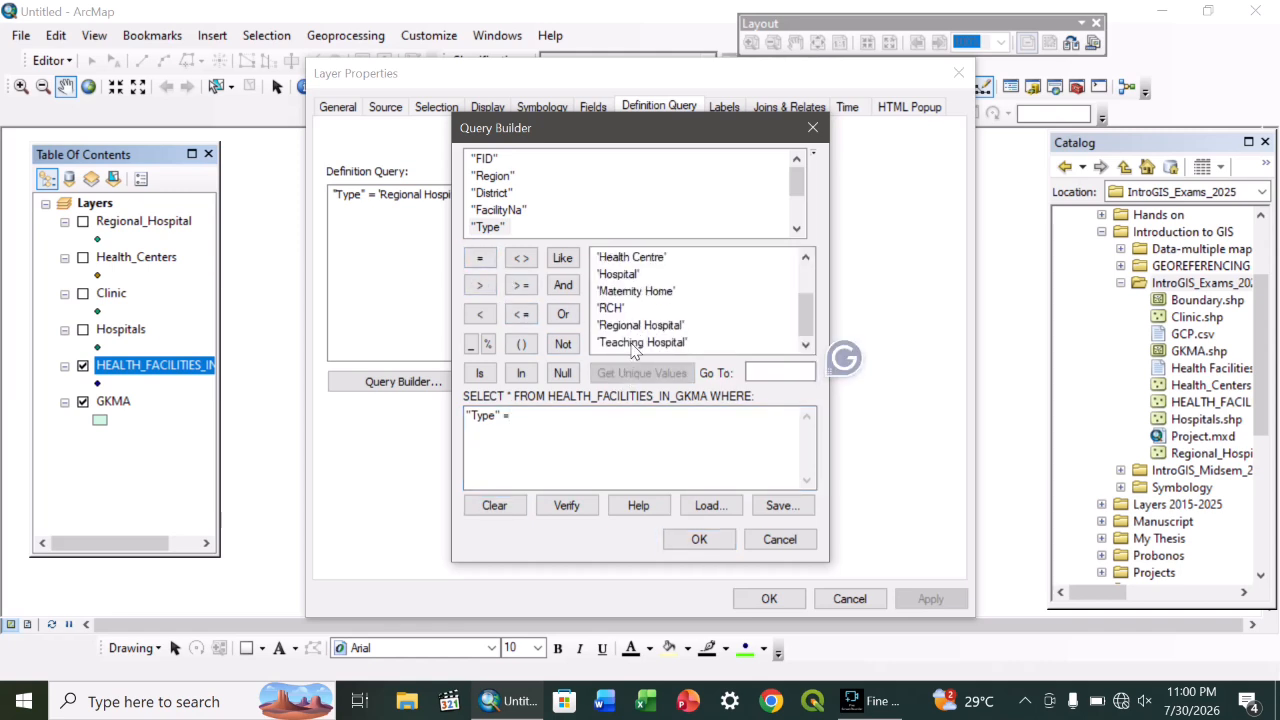
double_click(631, 343)
left_click(699, 539)
left_click(769, 598)
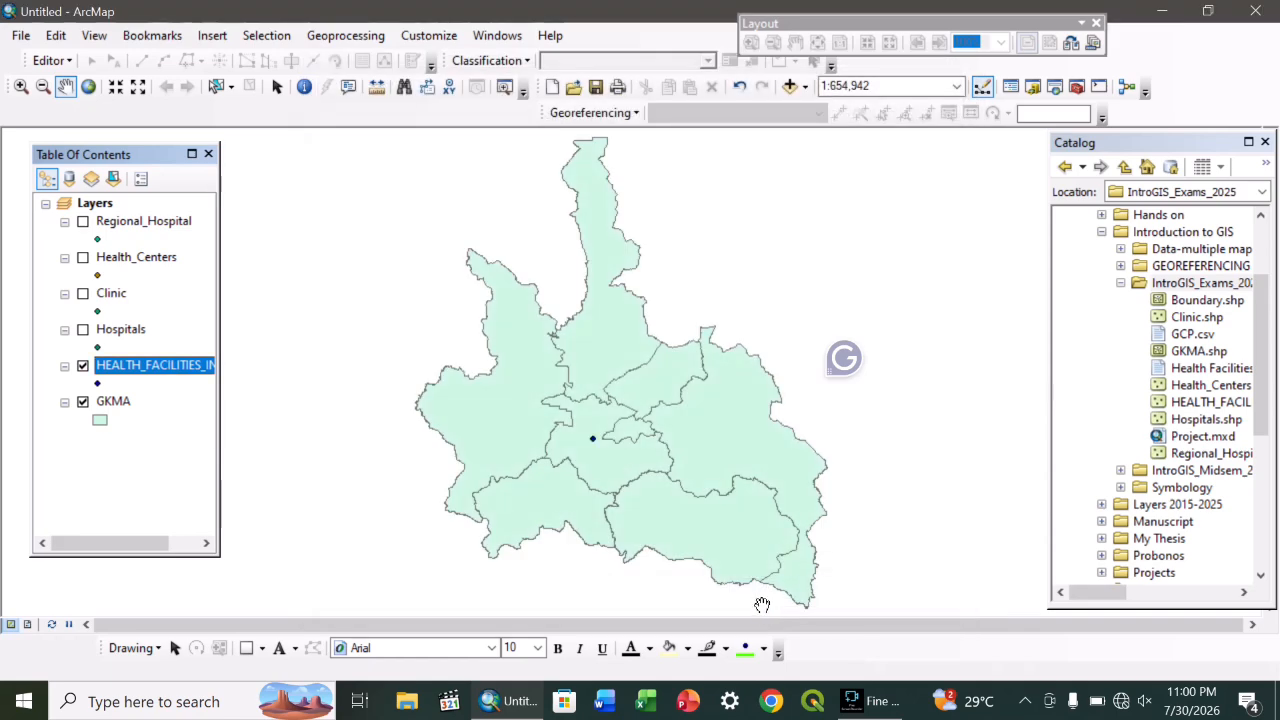
Step: Export all features of the health facilities layer filtered to teaching hospitals as a shapefile named Teaching Hospital and add it to the map
right_click(160, 365)
mouse_move(352, 345)
left_click(513, 368)
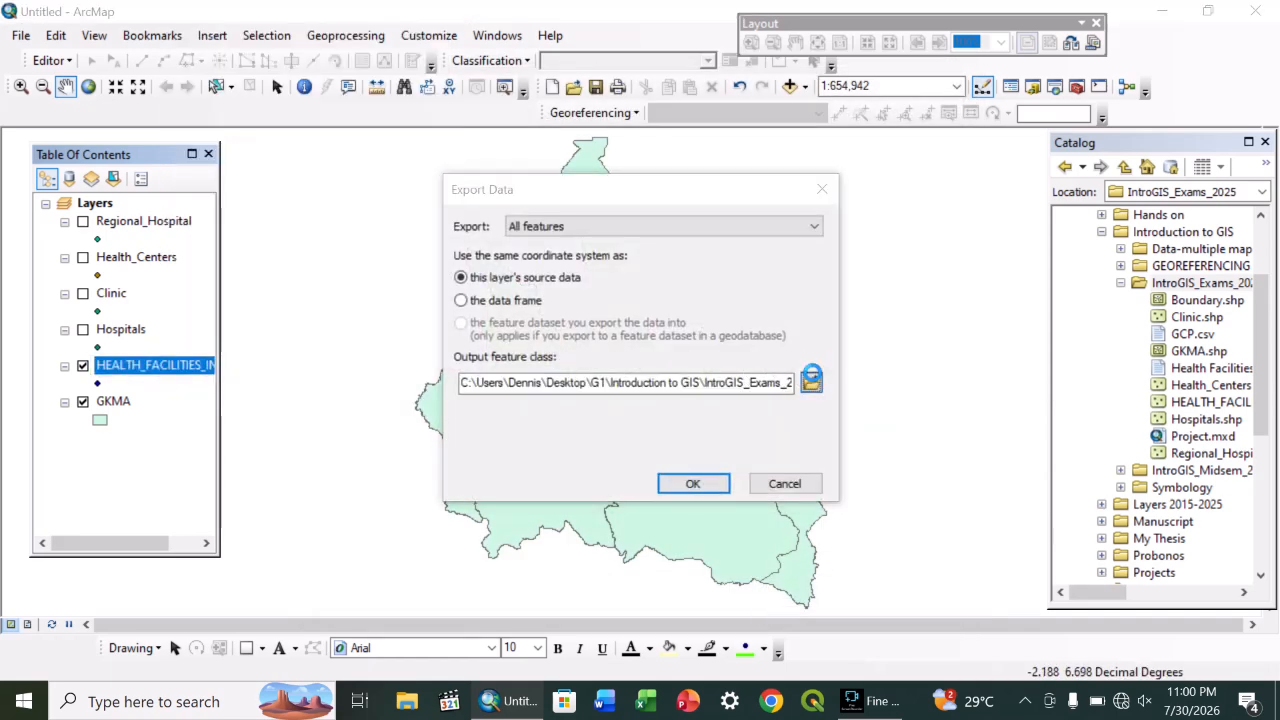
left_click(808, 377)
type("R")
key("BackSpace")
type("Teachin")
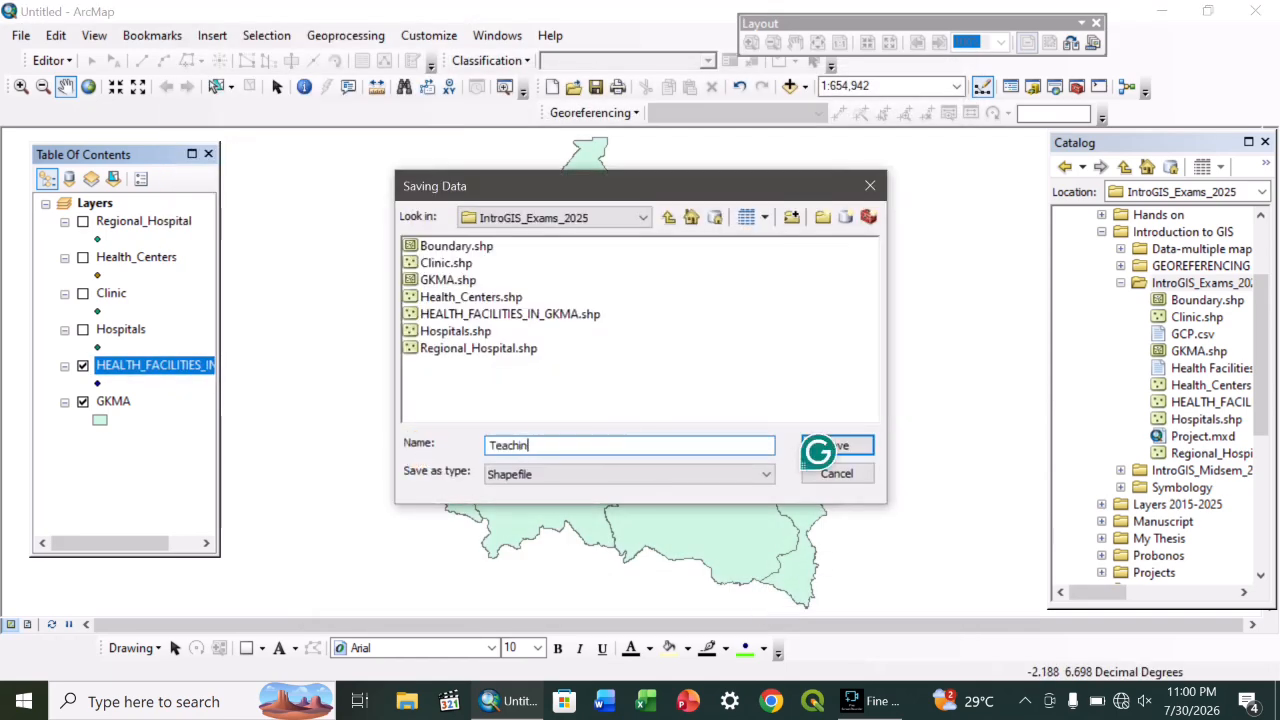
type("g Hospital")
left_click(836, 445)
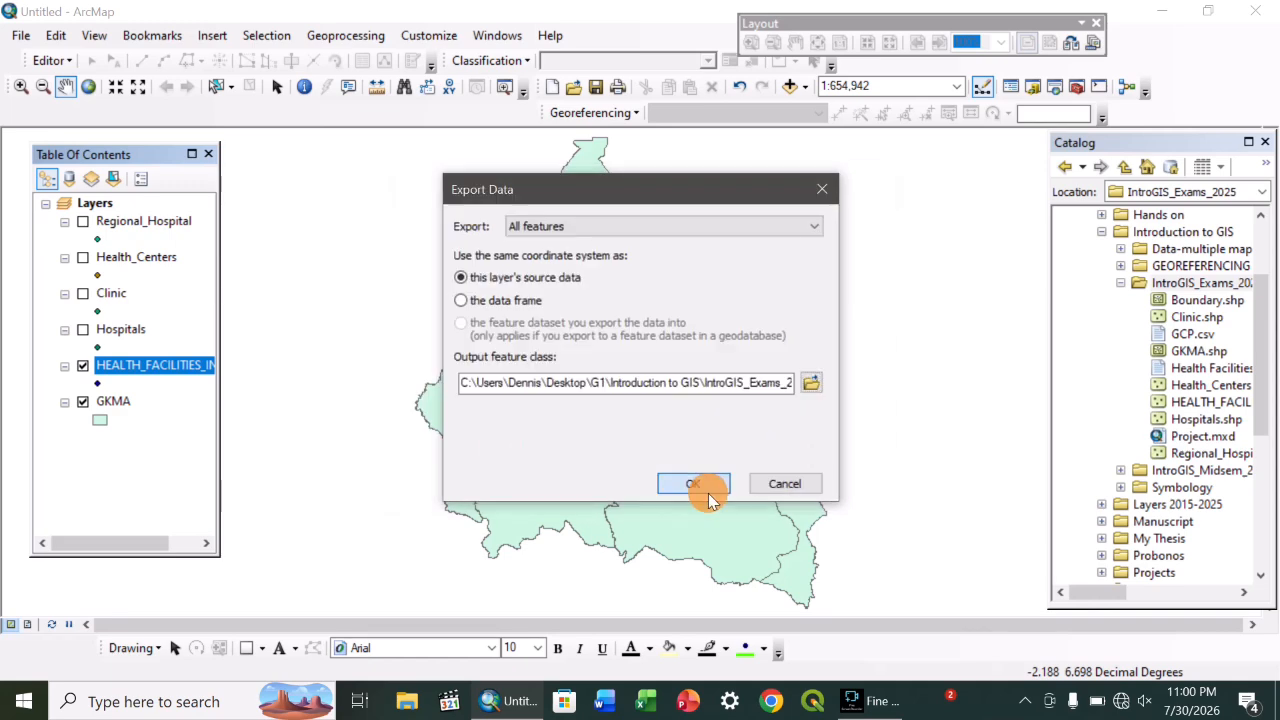
left_click(700, 480)
left_click(709, 414)
Step: Replace the health facilities layer's definition query with the expression "Type" = 'Maternity Home'
right_click(160, 398)
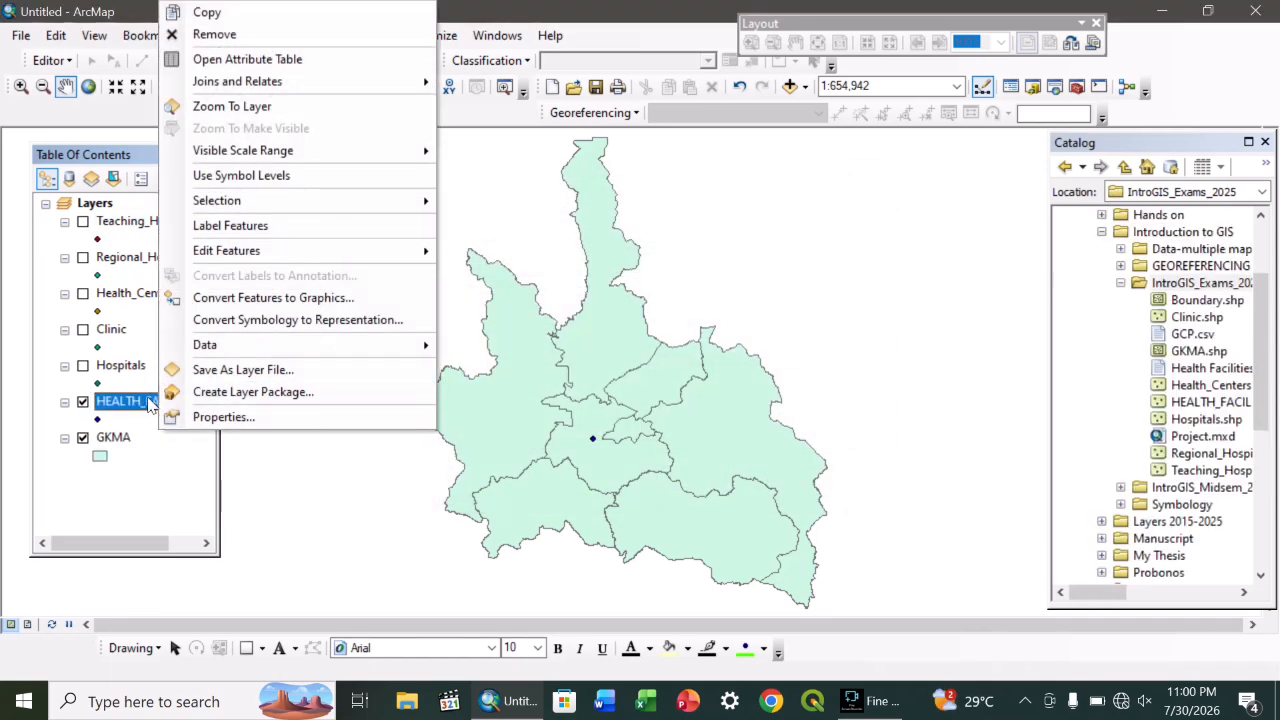
left_click(214, 414)
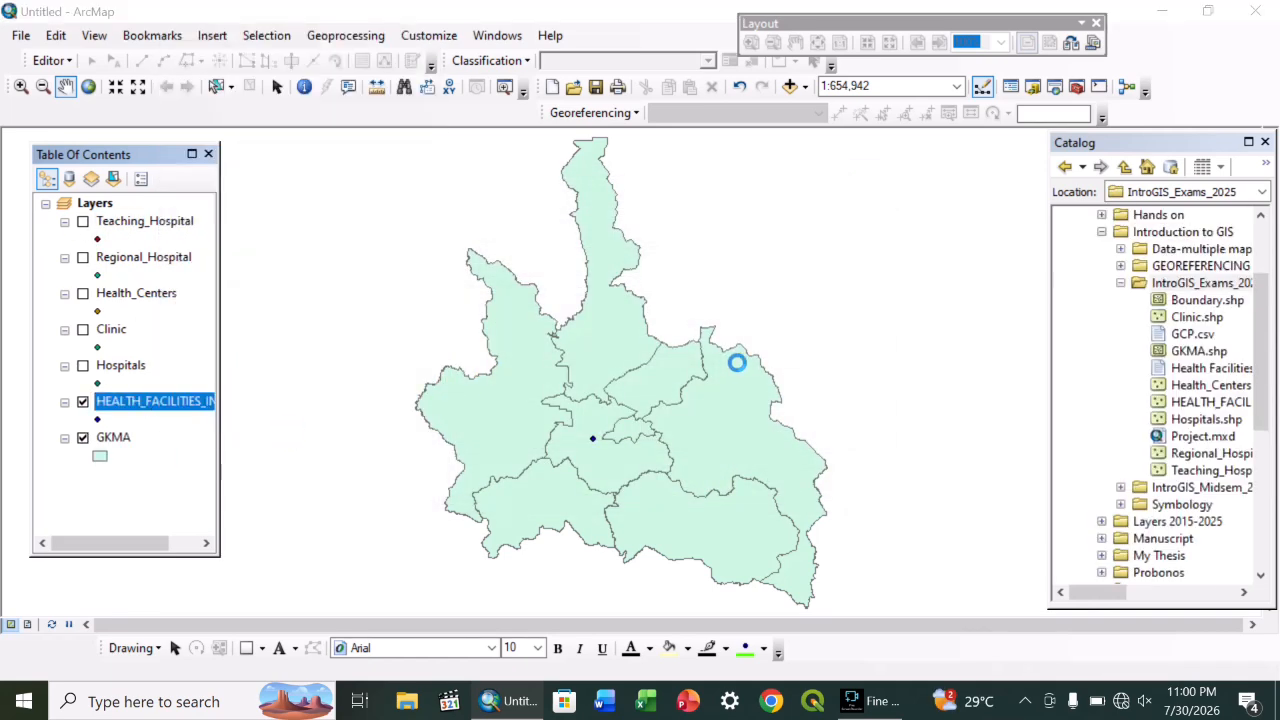
left_click(404, 381)
left_click(505, 504)
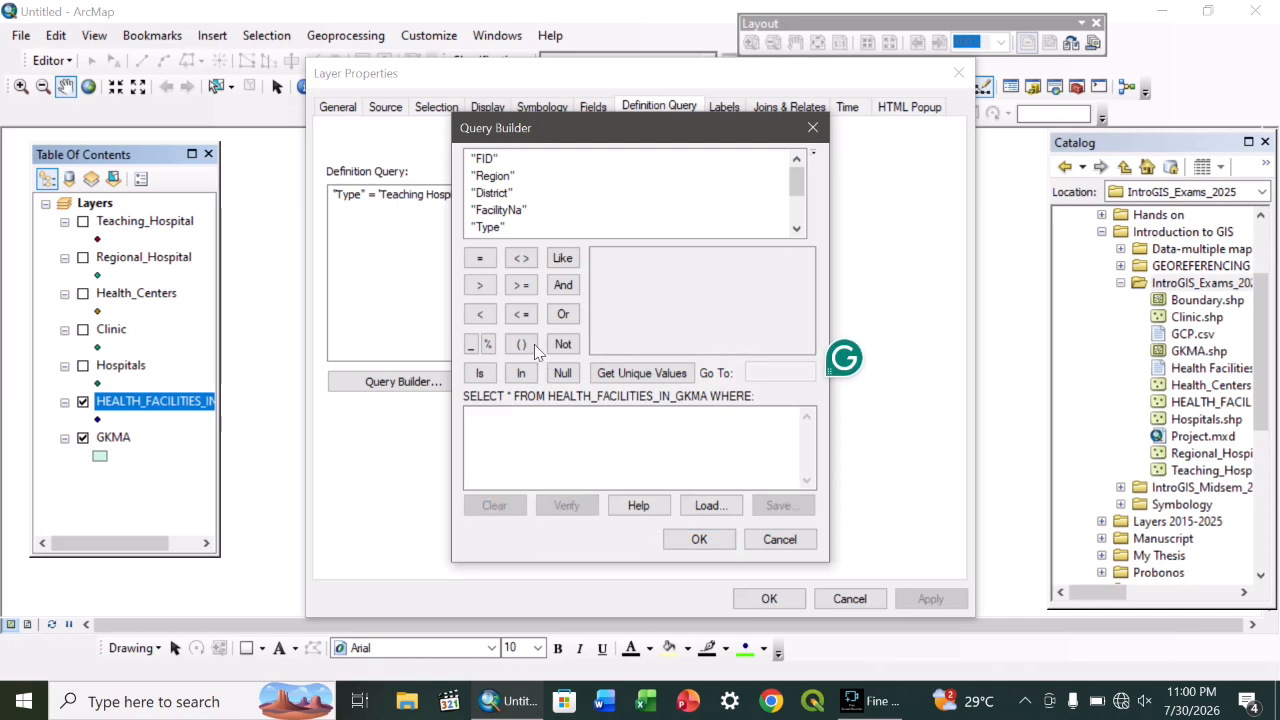
double_click(488, 227)
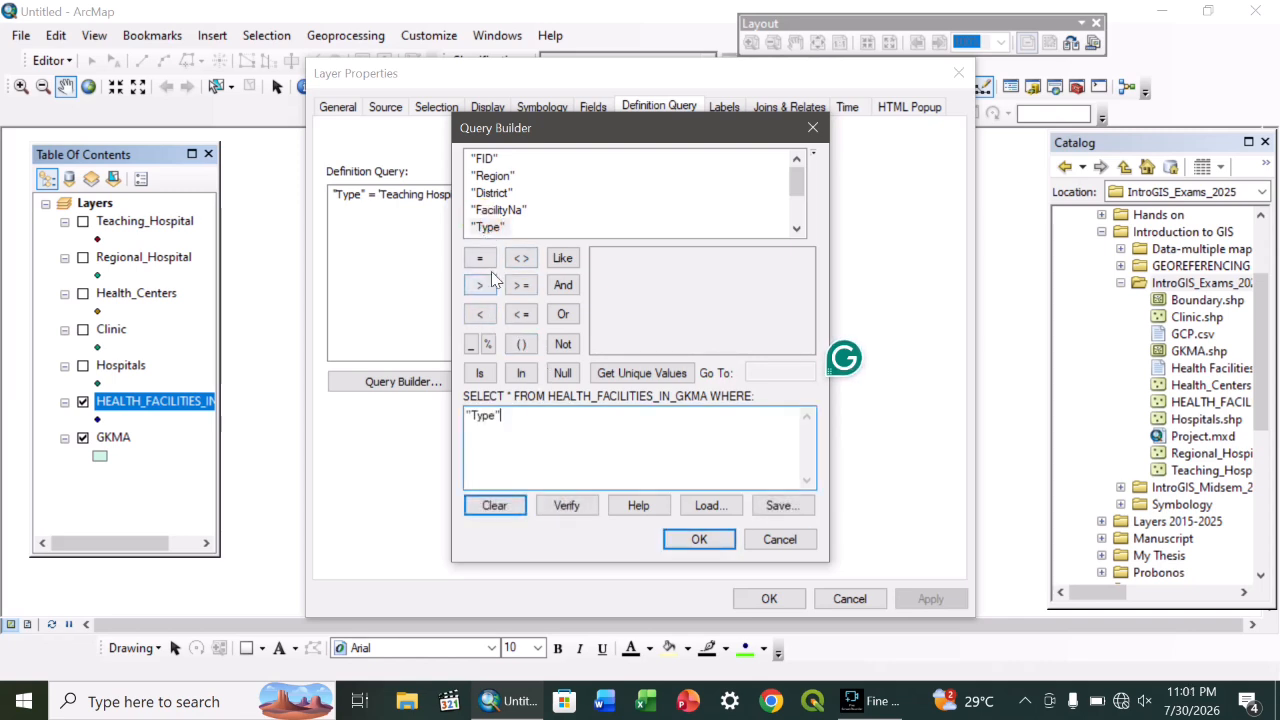
left_click(480, 259)
left_click(648, 372)
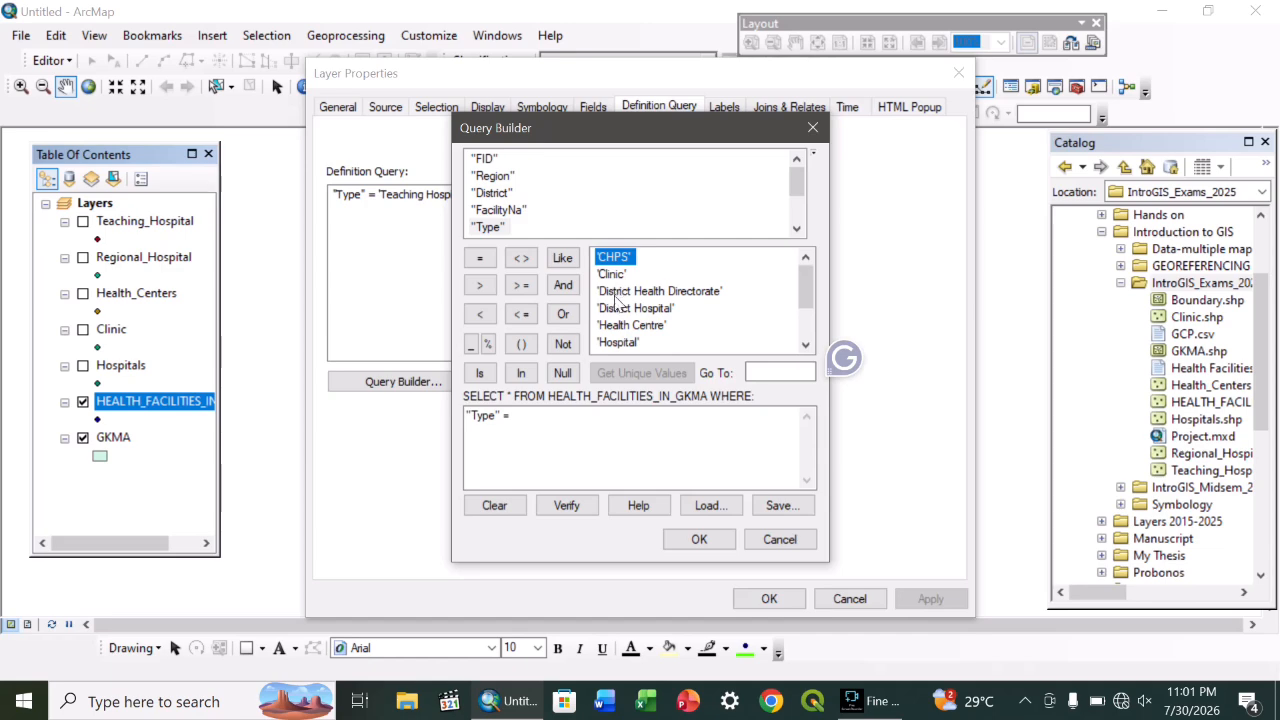
scroll(636, 344, "down", 1)
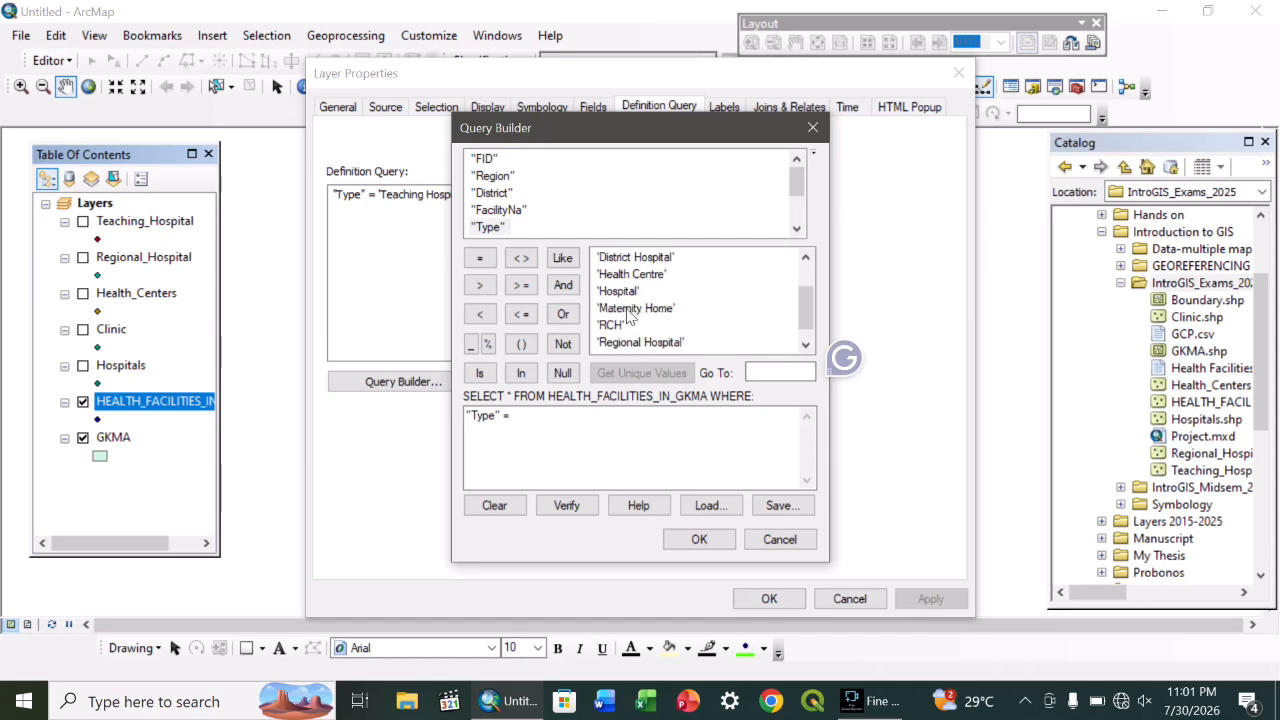
double_click(627, 310)
left_click(769, 599)
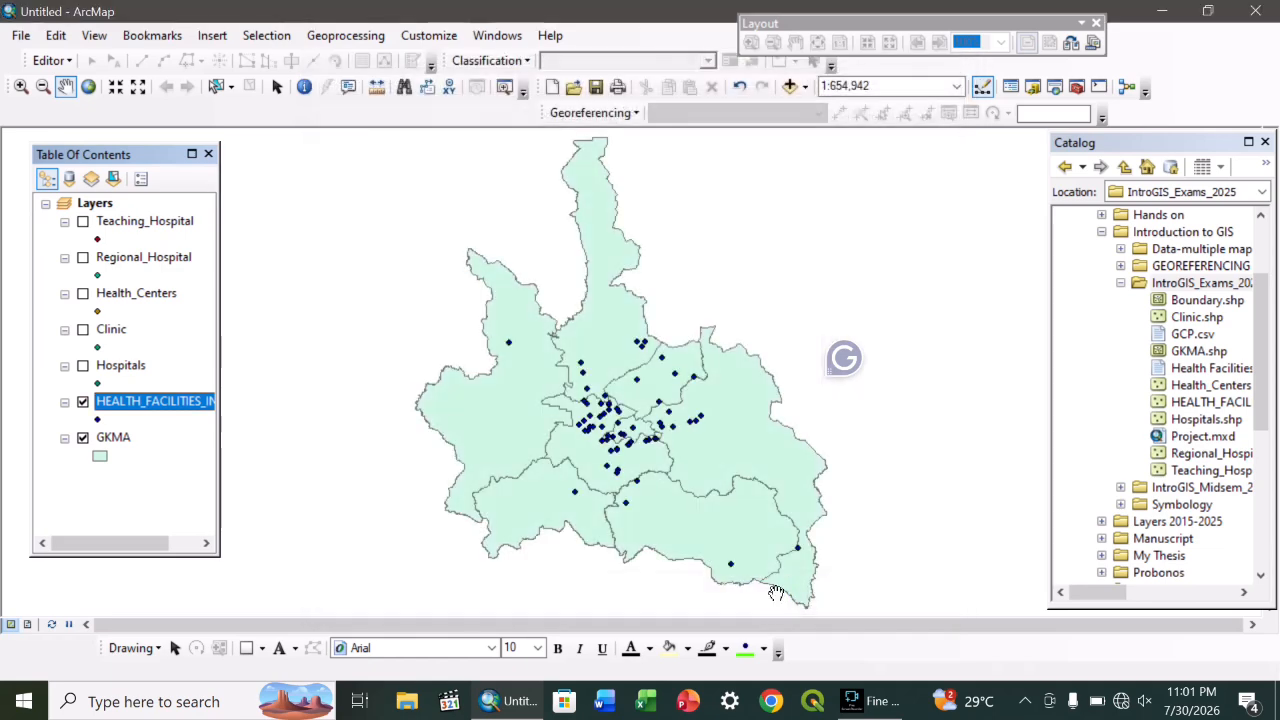
Step: Export the filtered maternity homes to a shapefile named Maternity_Home in IntroGIS_Exams_2025 and add it to the map as a layer
right_click(172, 421)
mouse_move(214, 446)
left_click(497, 446)
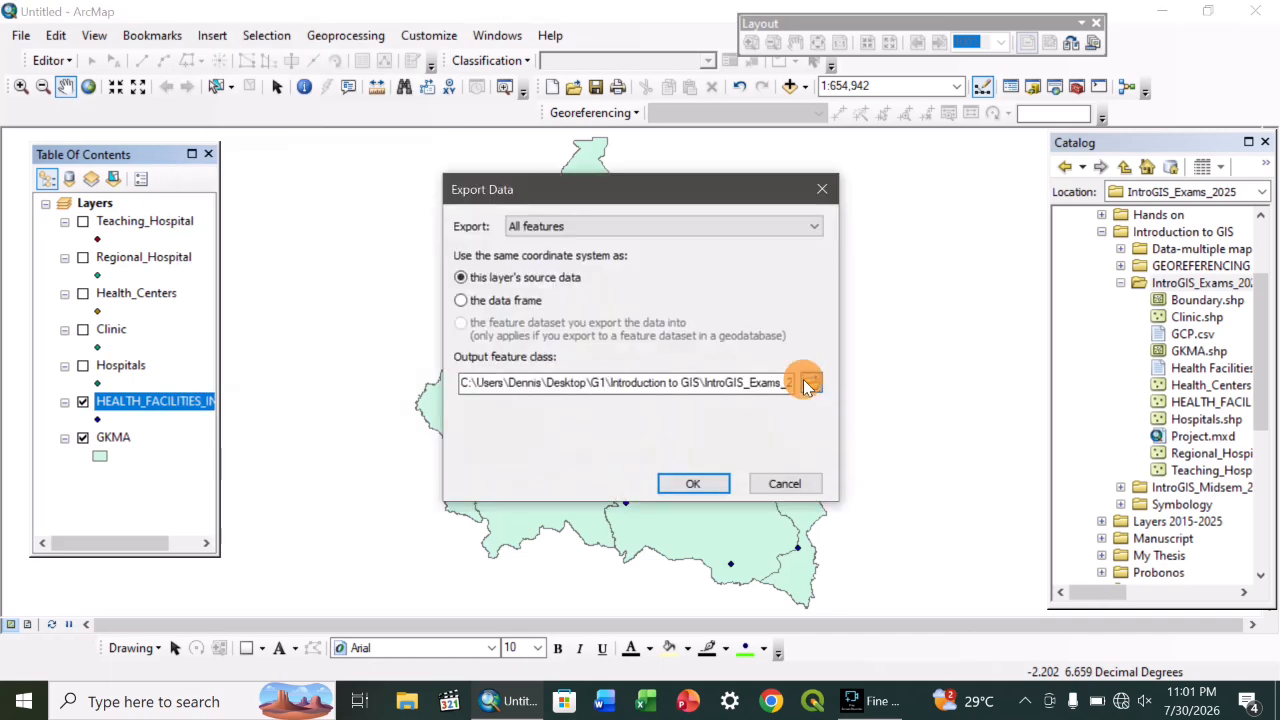
left_click(808, 380)
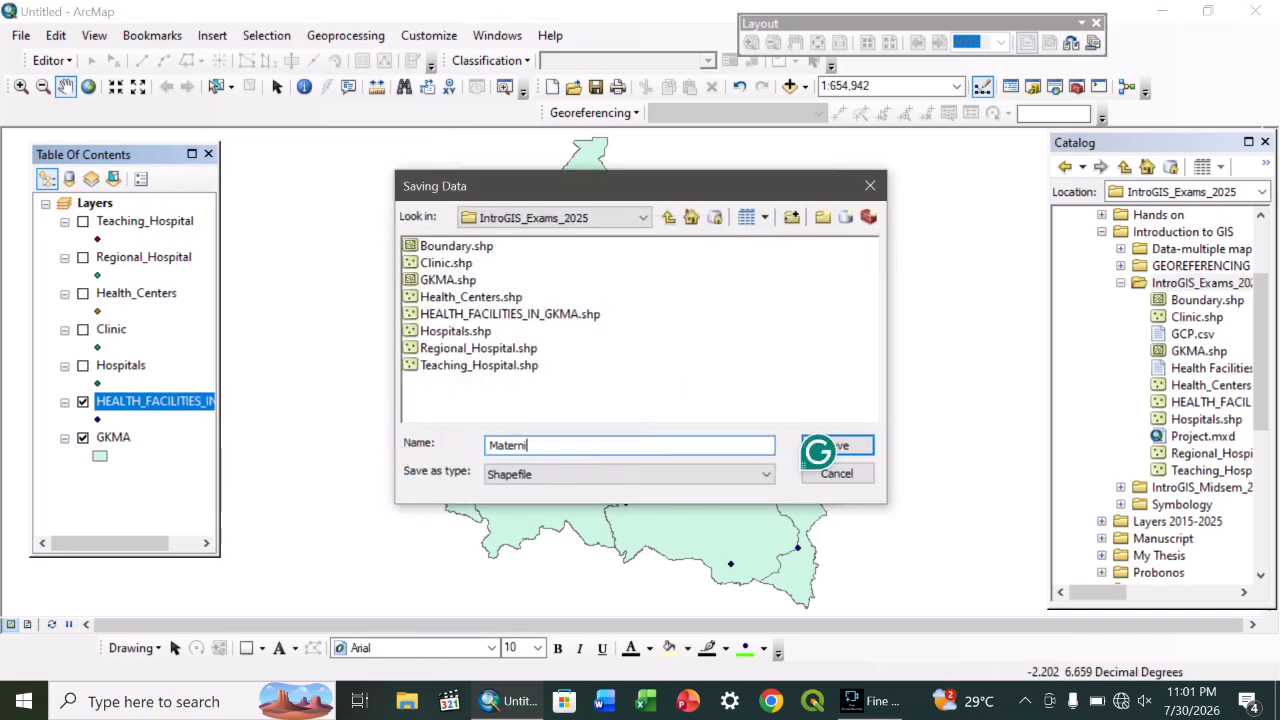
left_click(837, 445)
left_click(689, 480)
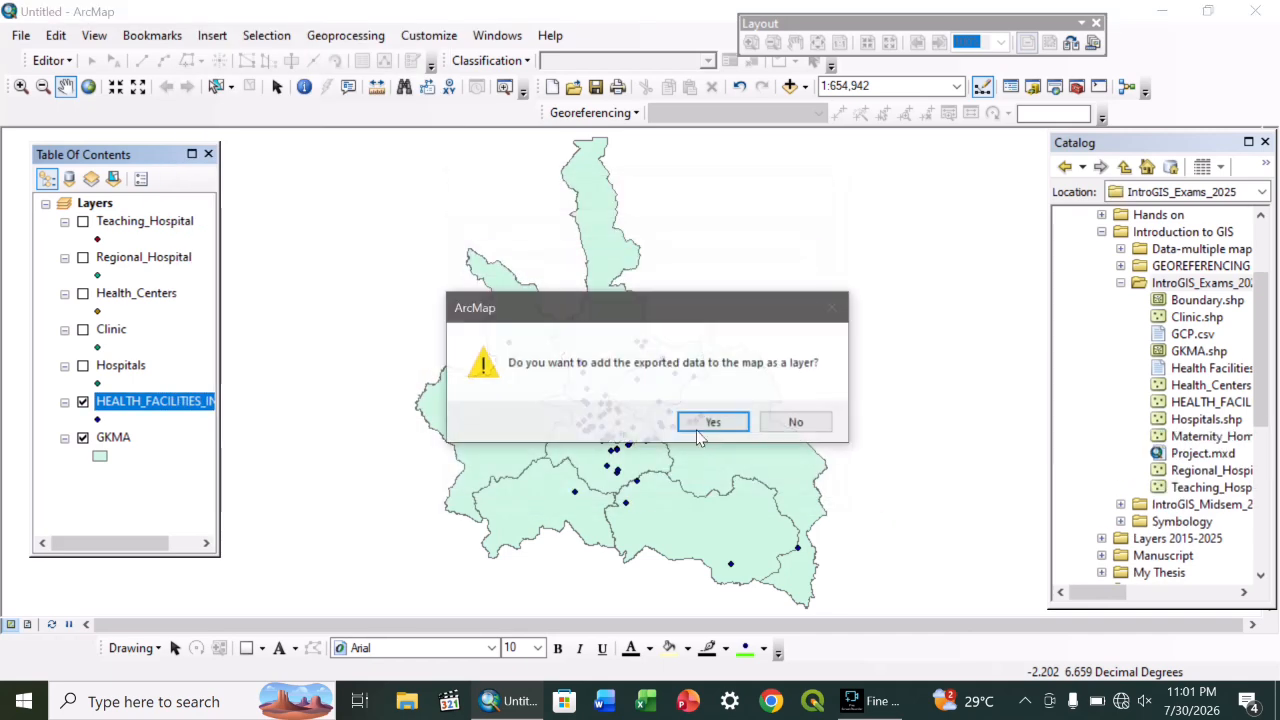
left_click(706, 423)
Step: Rebuild the health facilities layer's definition query as "Type" = 'RCH' and apply it
left_click(141, 436)
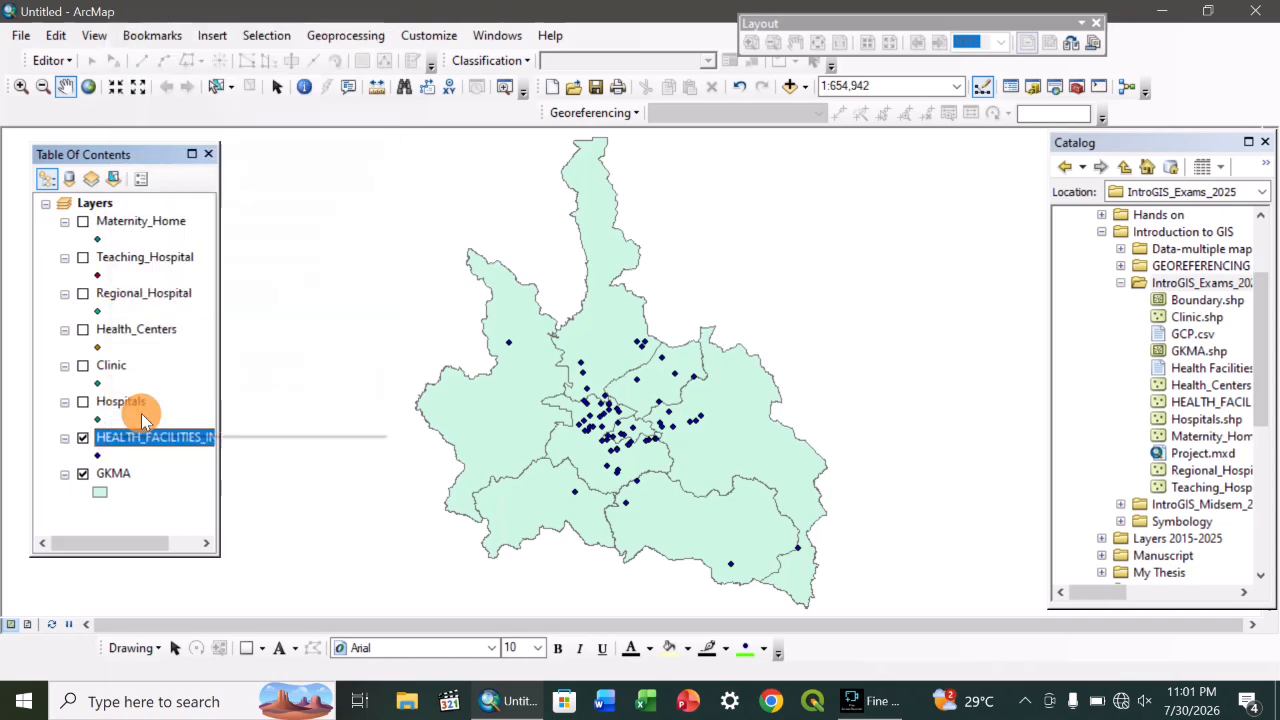
left_click(429, 380)
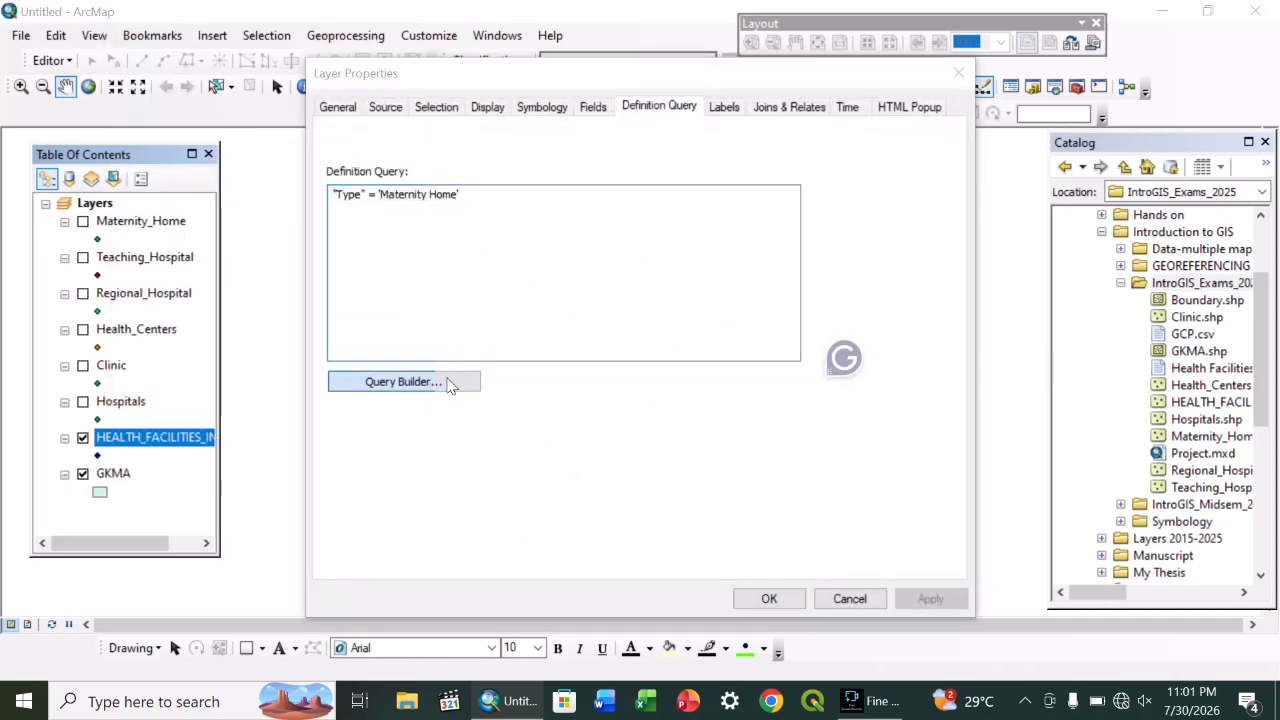
left_click(494, 505)
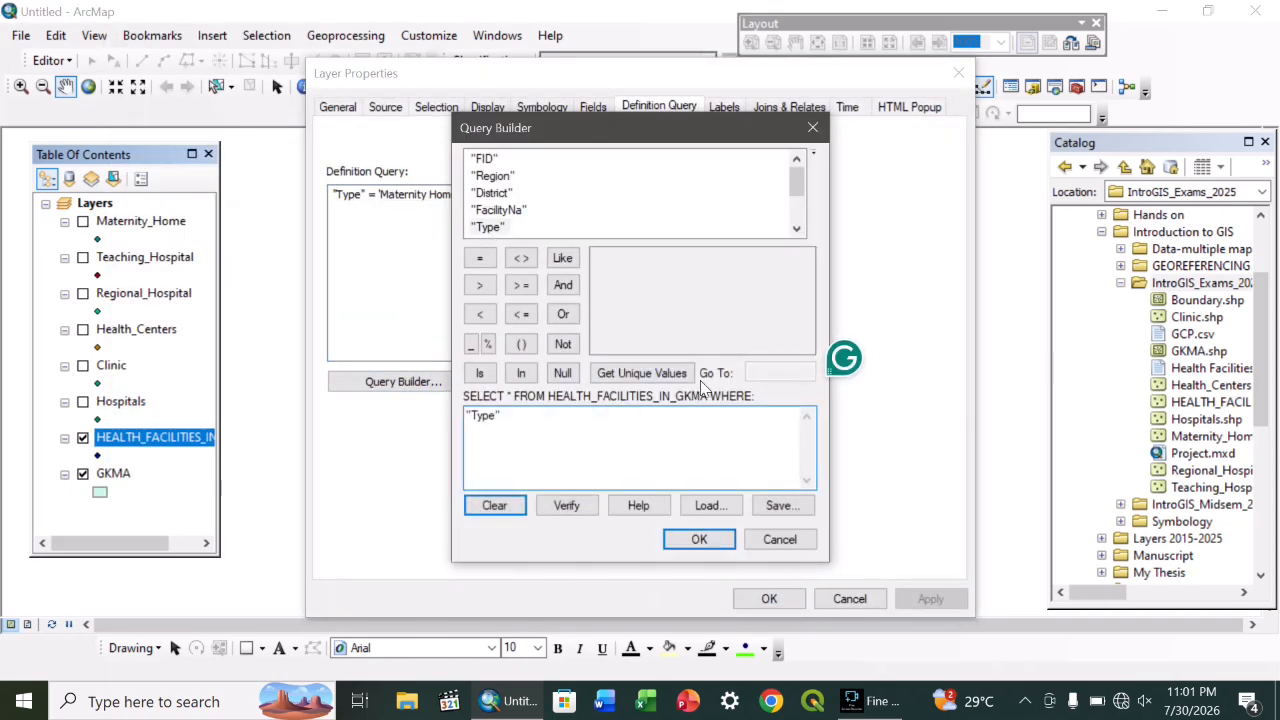
left_click(659, 378)
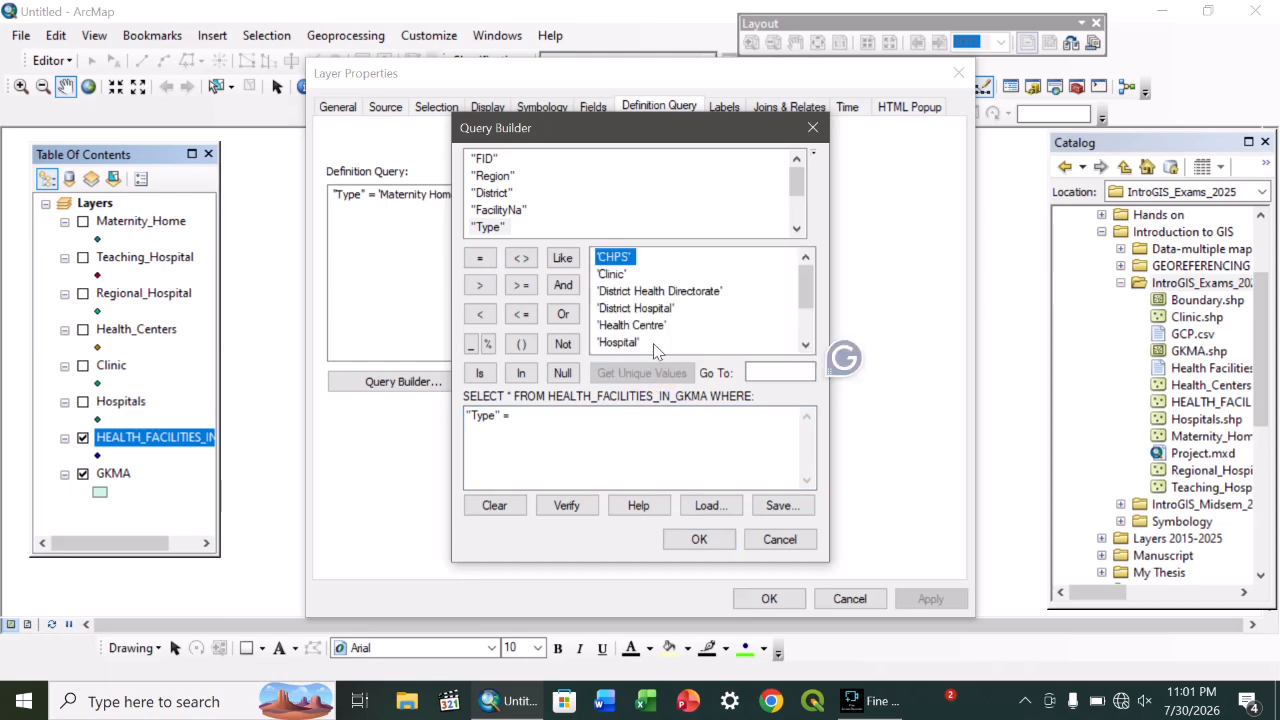
scroll(652, 343, "down", 2)
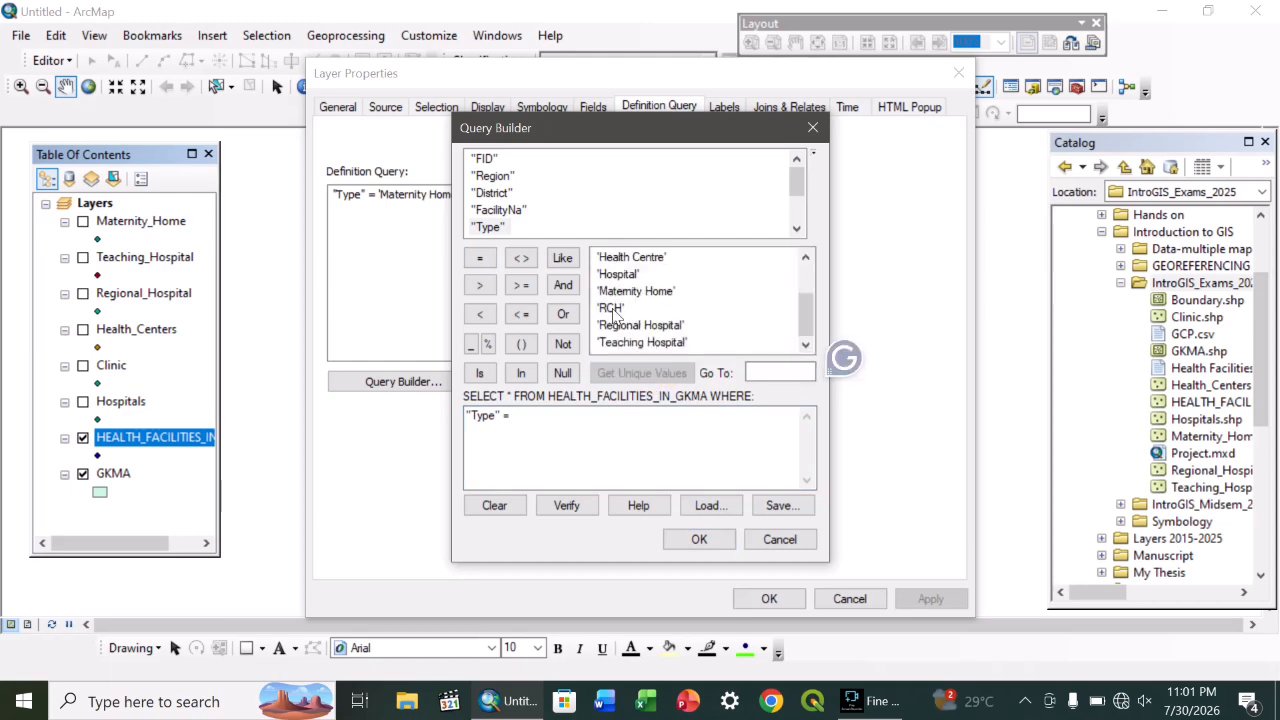
left_click(698, 540)
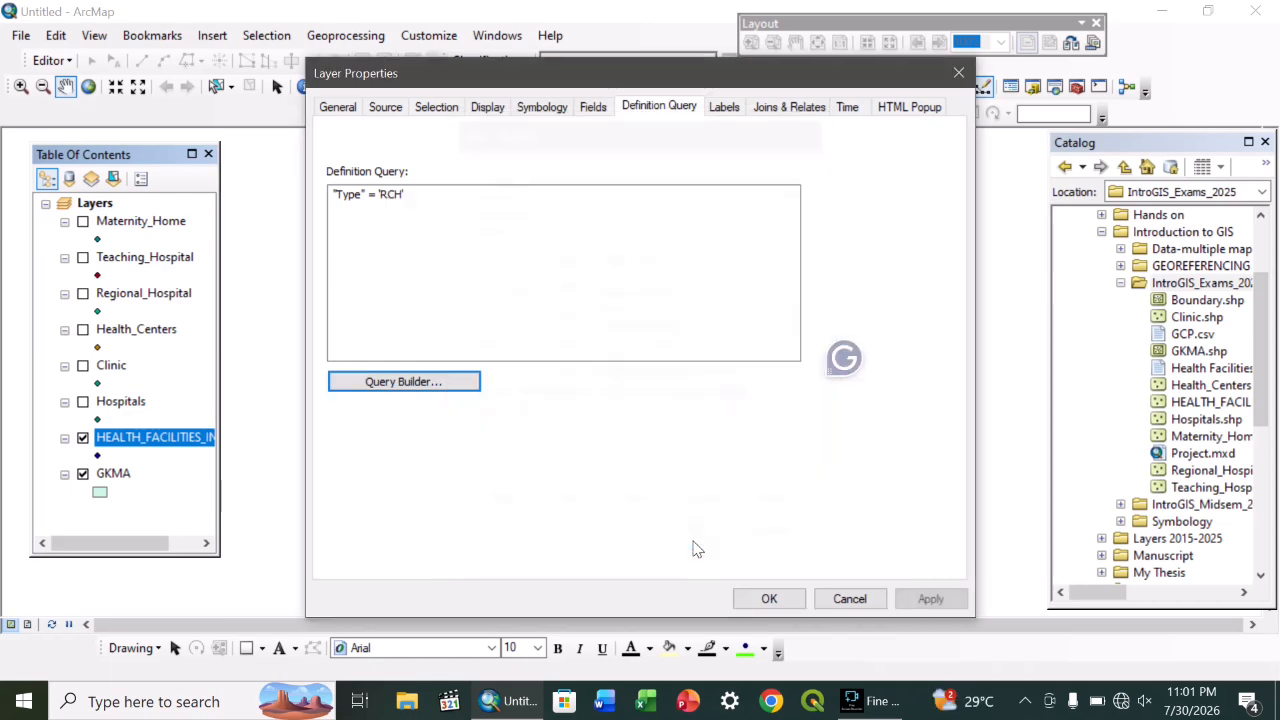
left_click(776, 600)
Step: Export the features filtered to RCH as a shapefile named Rich, add it to the map and hide the new layer
right_click(170, 437)
mouse_move(215, 347)
left_click(572, 368)
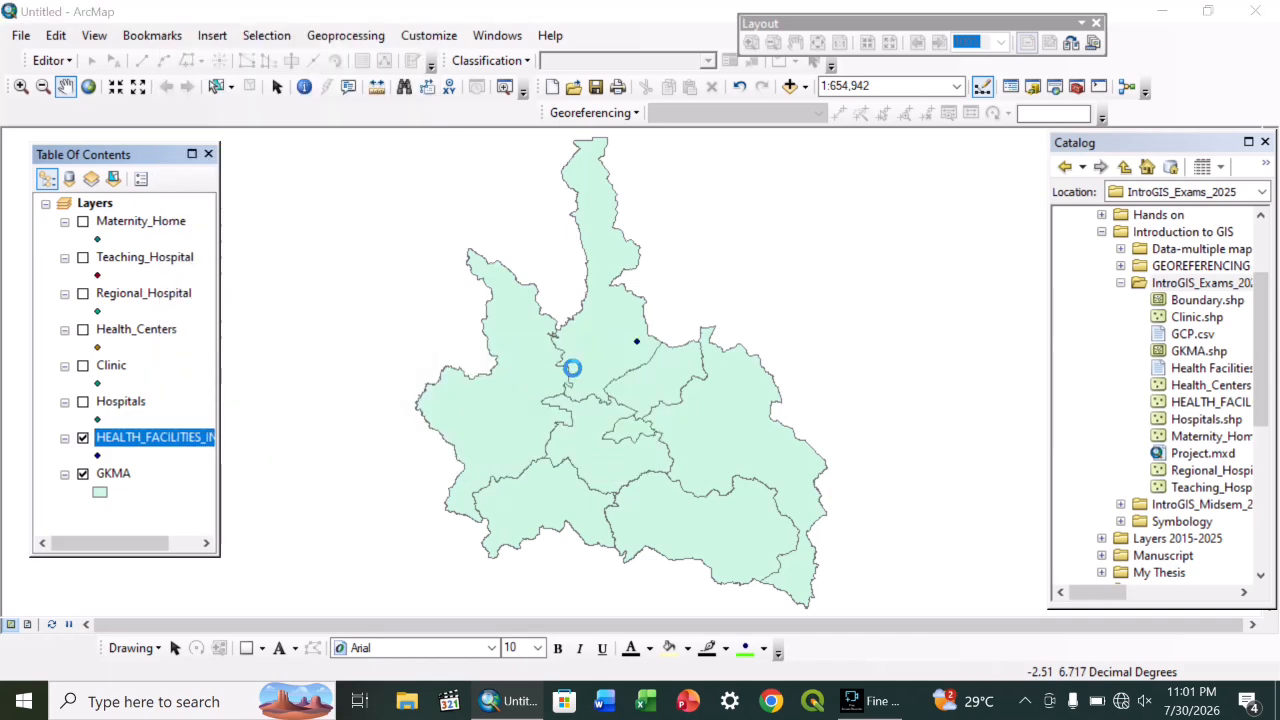
left_click(808, 381)
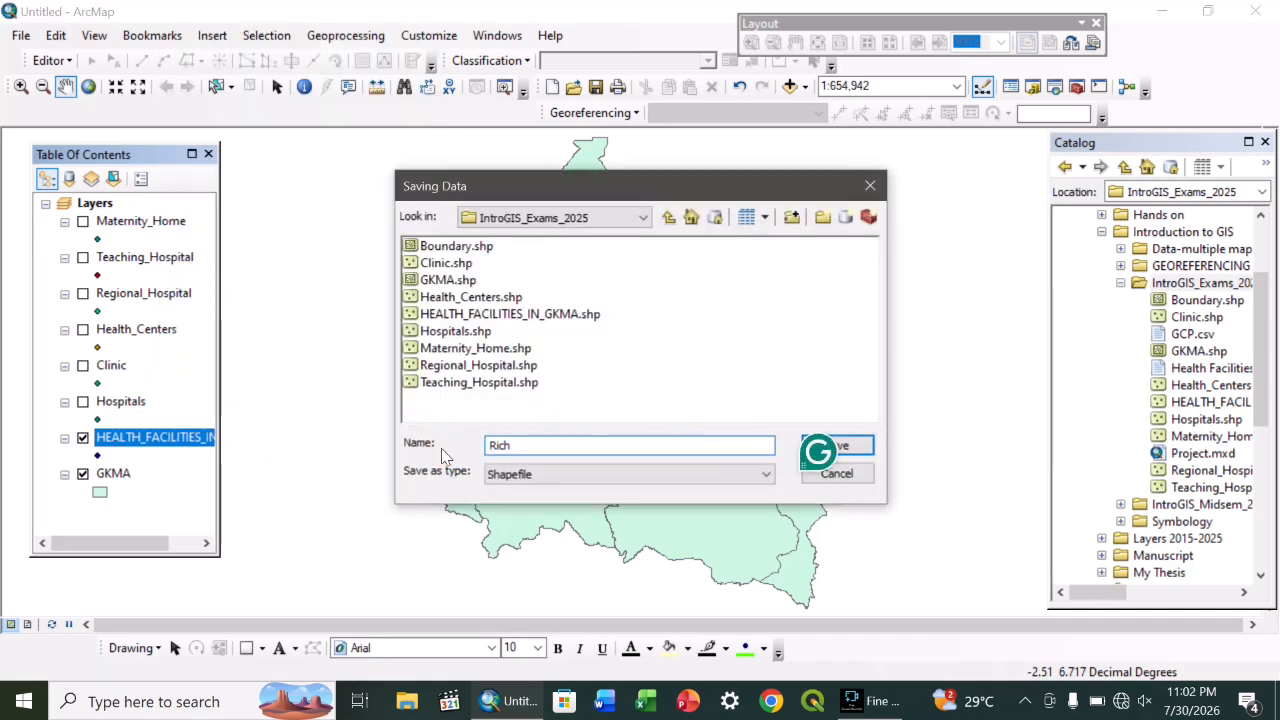
left_click(850, 447)
left_click(696, 482)
left_click(718, 432)
left_click(102, 226)
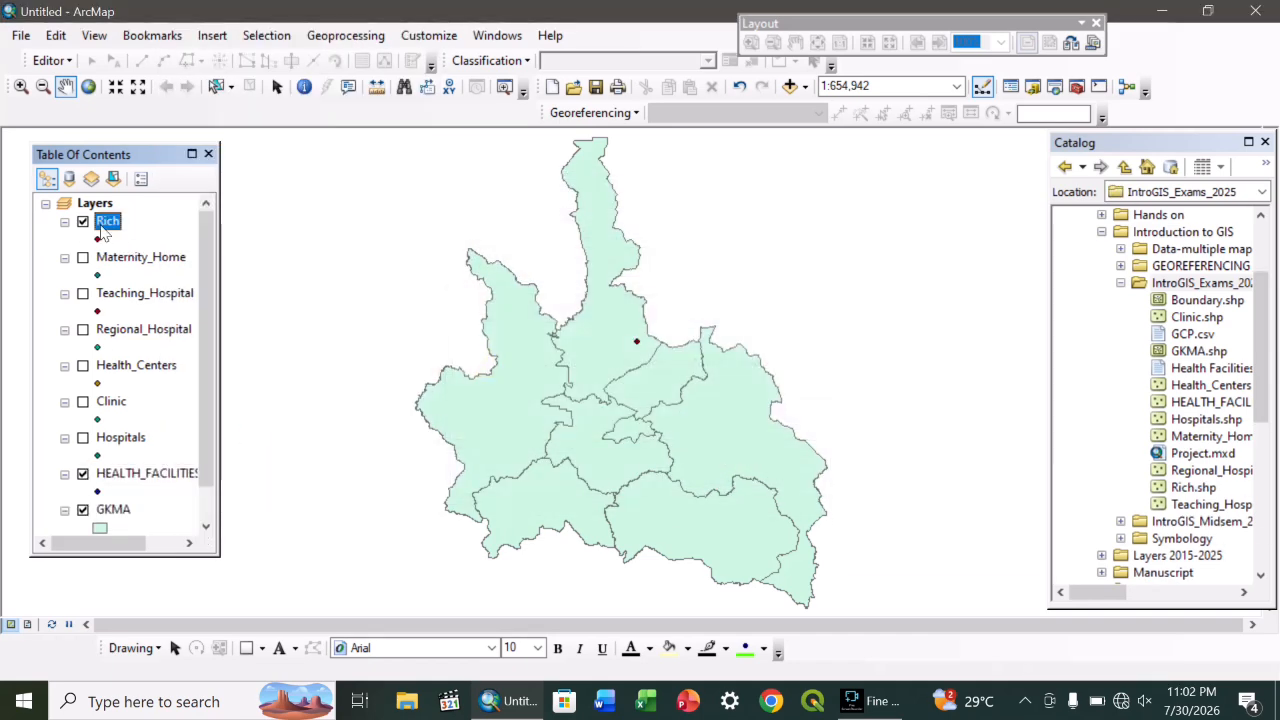
left_click(83, 221)
Step: Clear the definition query of the health facilities layer and hide that layer
left_click(110, 473)
right_click(110, 473)
left_click(124, 460)
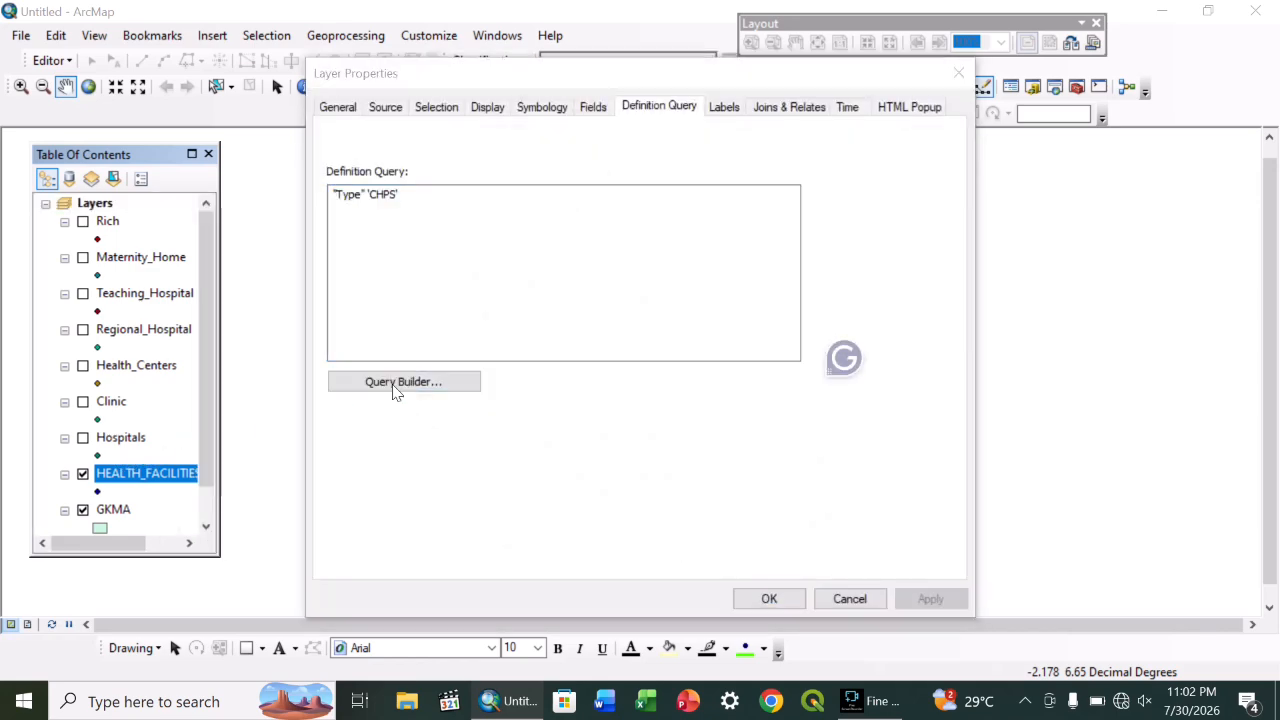
left_click(394, 384)
left_click(512, 505)
left_click(766, 541)
left_click(769, 598)
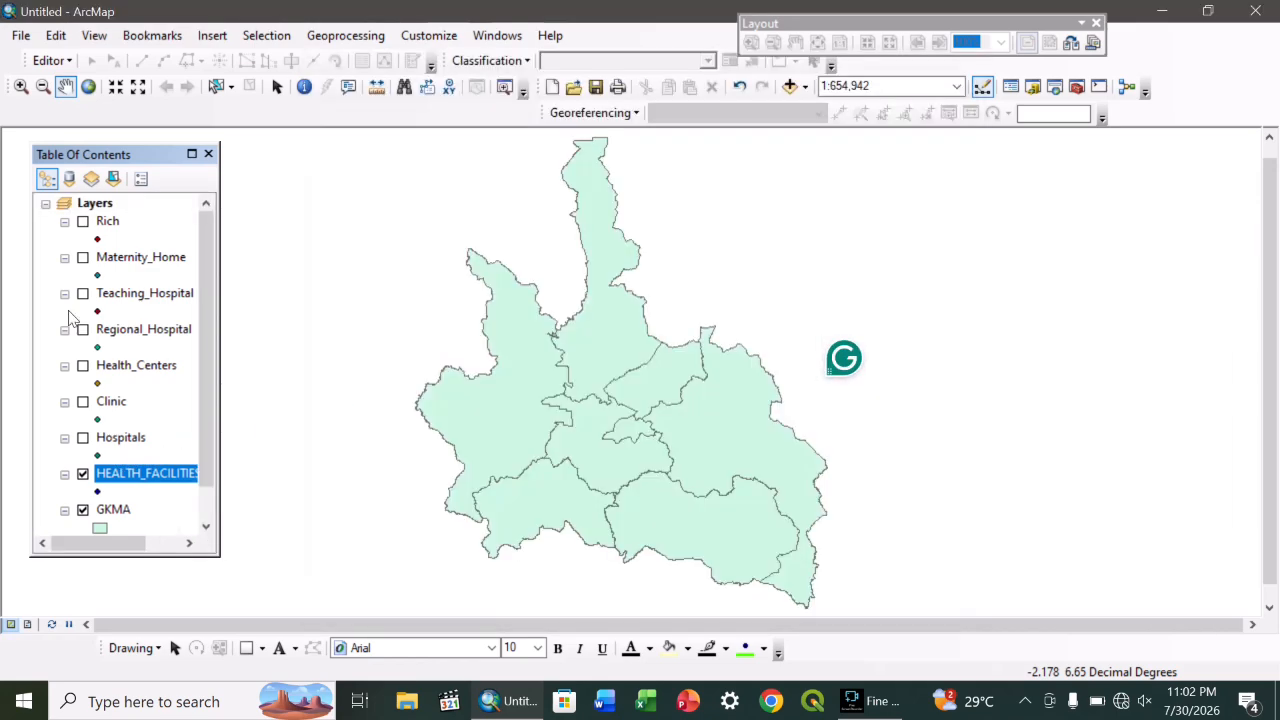
left_click(83, 474)
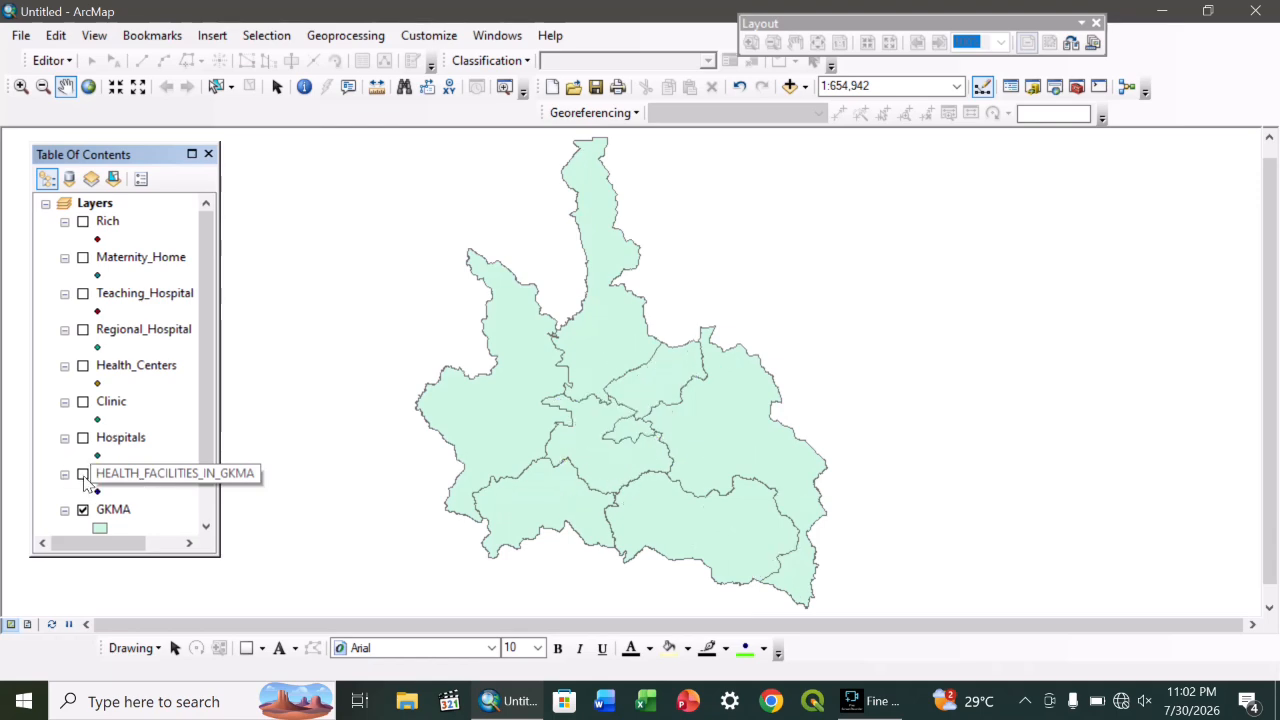
Step: Review the facility names and types in the attribute table of the health facilities layer, then close the table
right_click(122, 476)
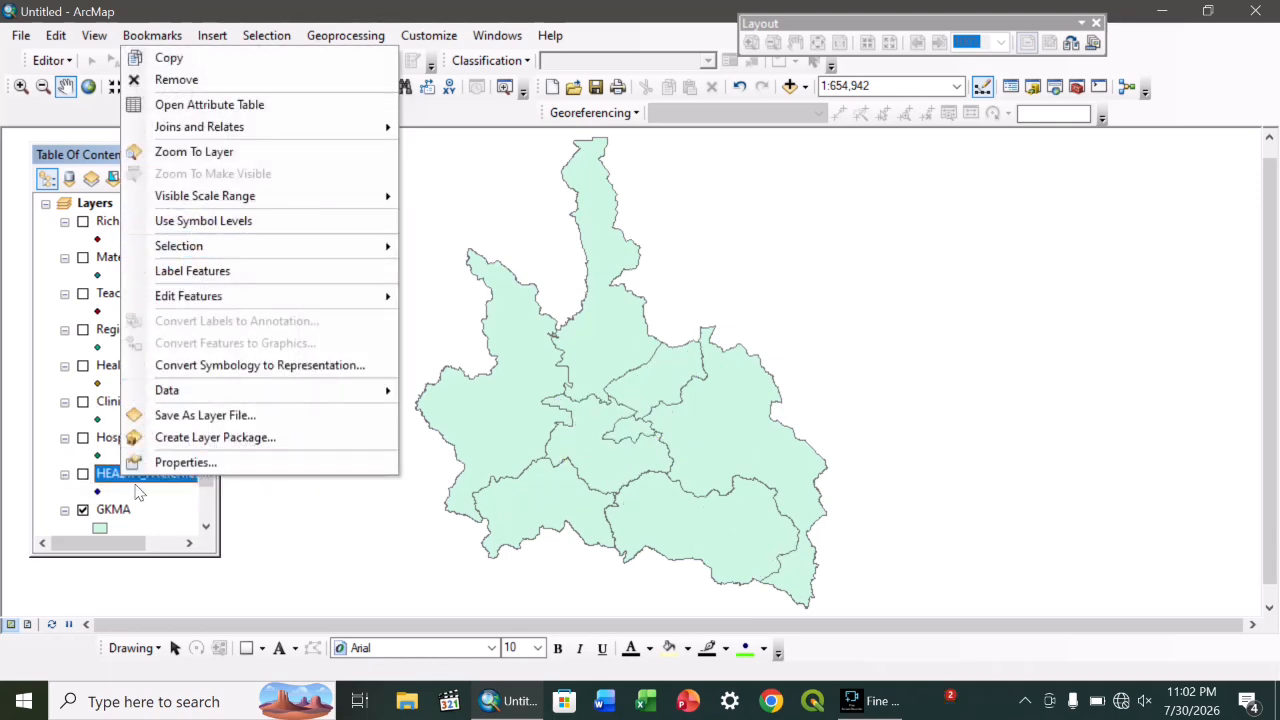
left_click(170, 106)
left_click_drag(1095, 68, 689, 94)
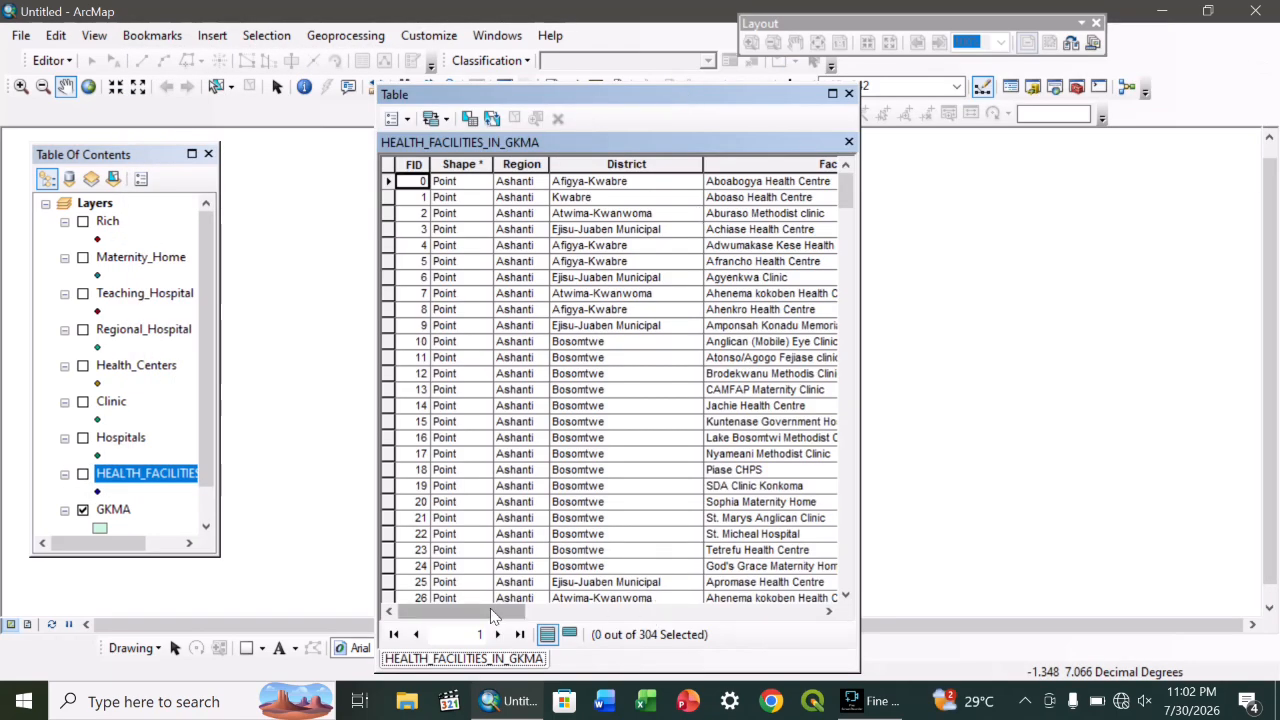
left_click_drag(491, 614, 594, 612)
scroll(600, 481, "down", 10)
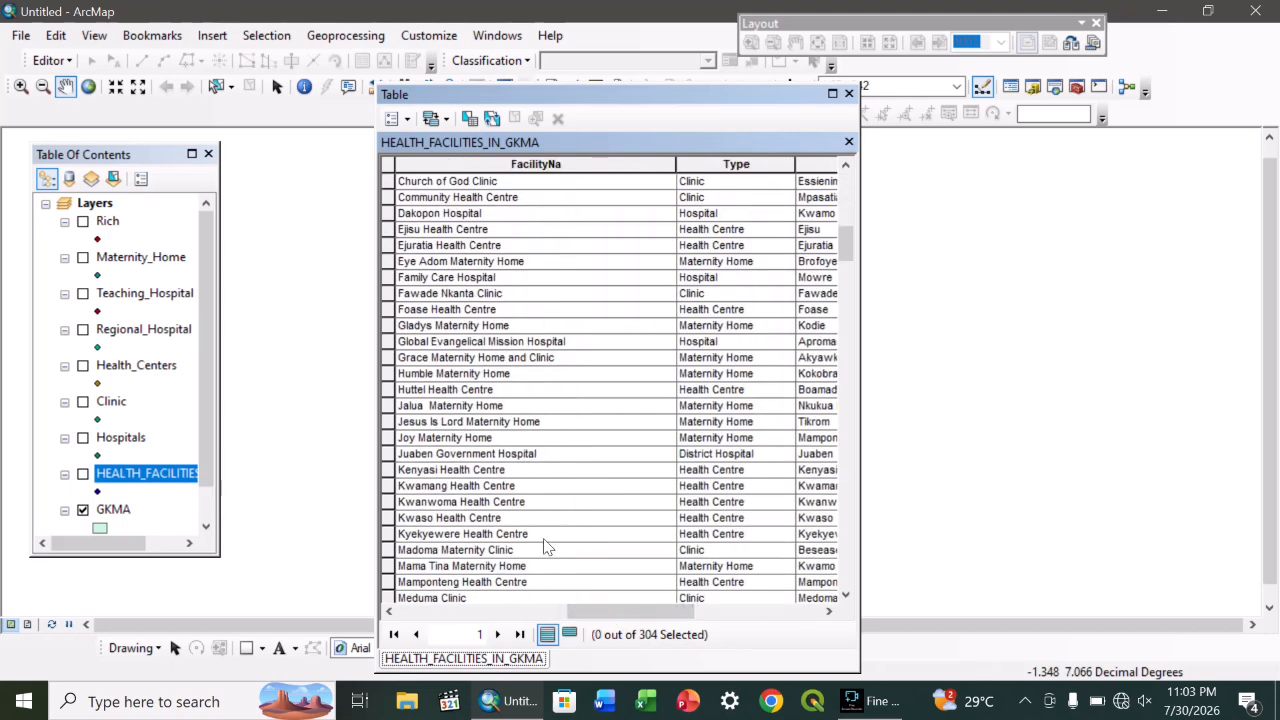
scroll(763, 536, "down", 20)
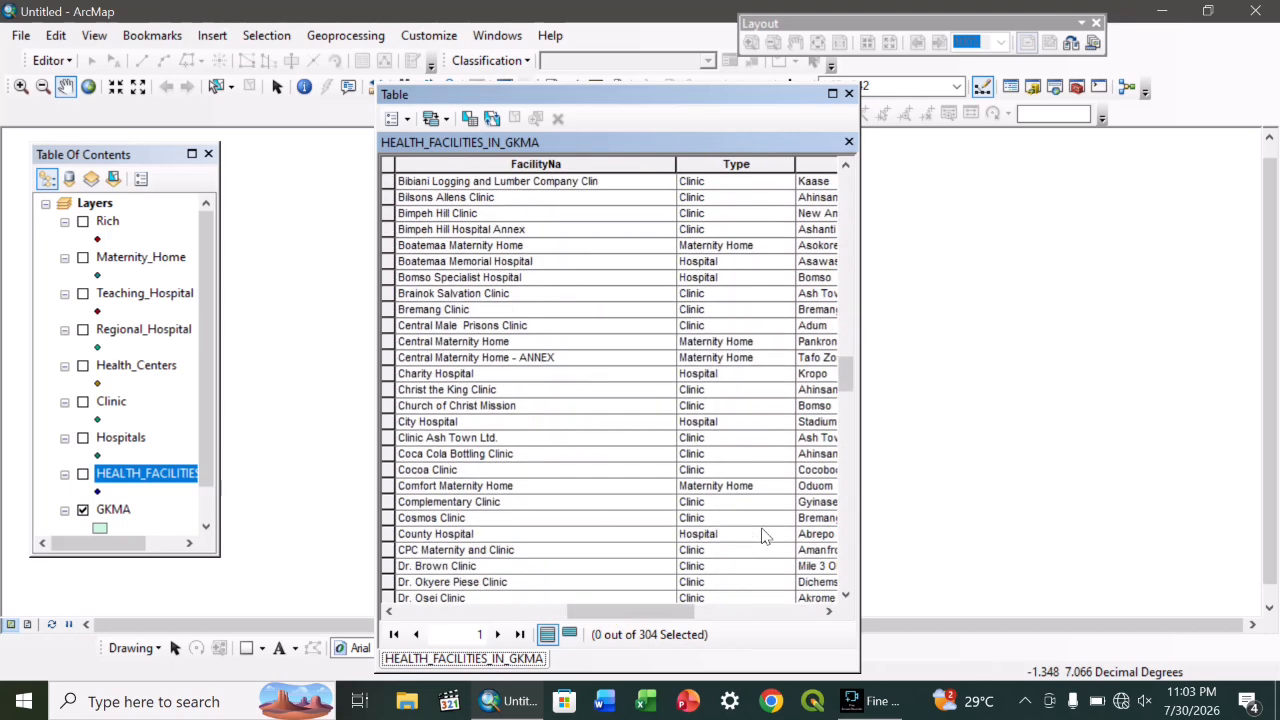
scroll(763, 536, "down", 5)
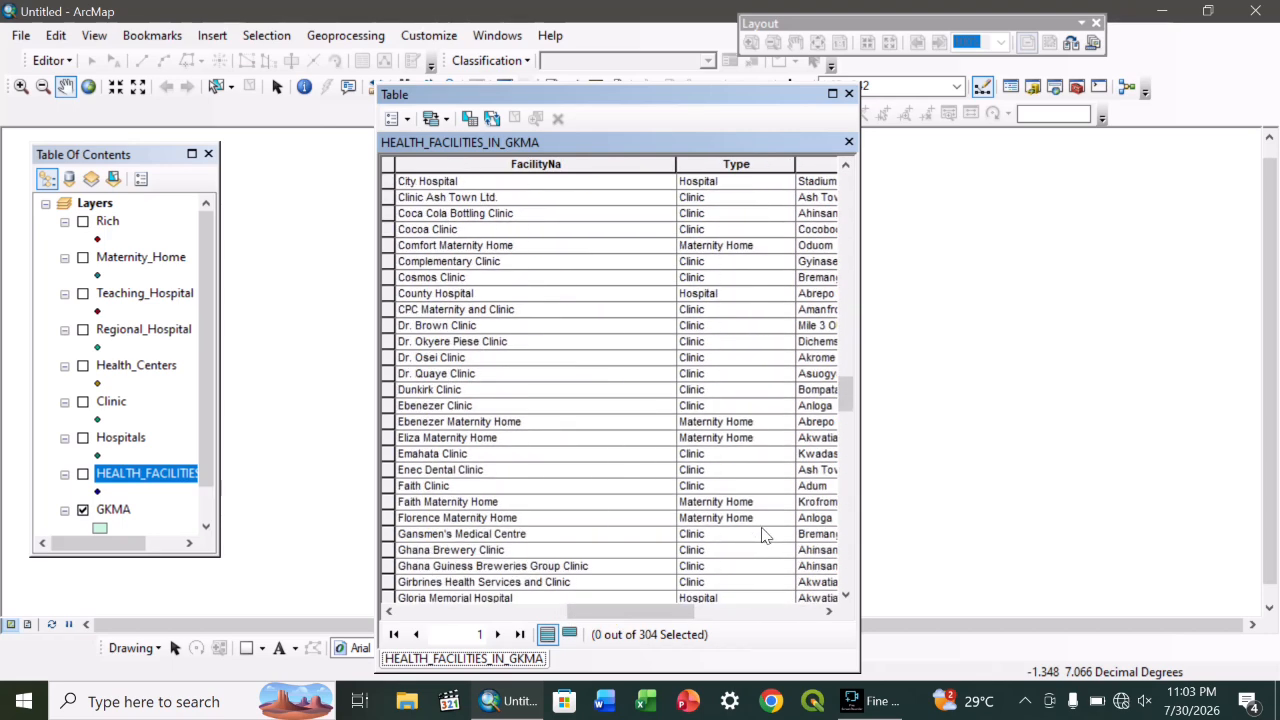
left_click(847, 95)
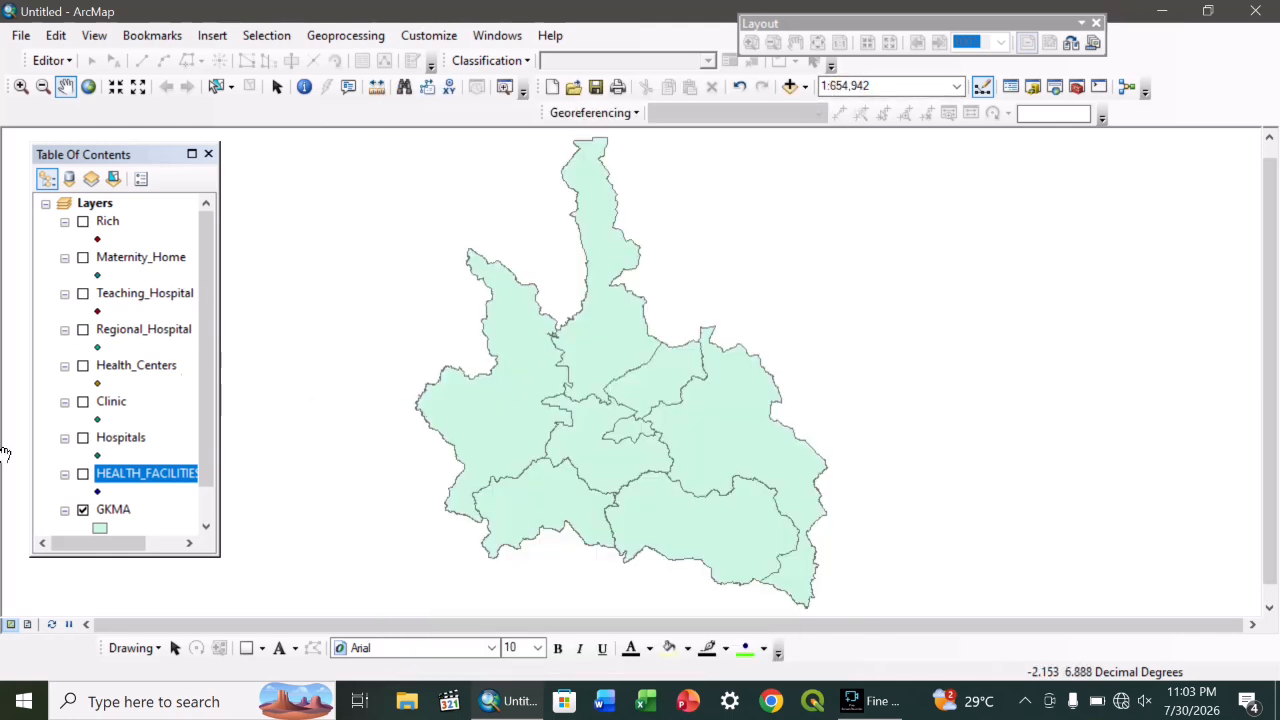
Step: Show the Rich, Maternity_Home, Teaching_Hospital, Regional_Hospital, Health_Centers, Clinic and Hospitals layers on the map
left_click(83, 222)
left_click(83, 257)
left_click(83, 293)
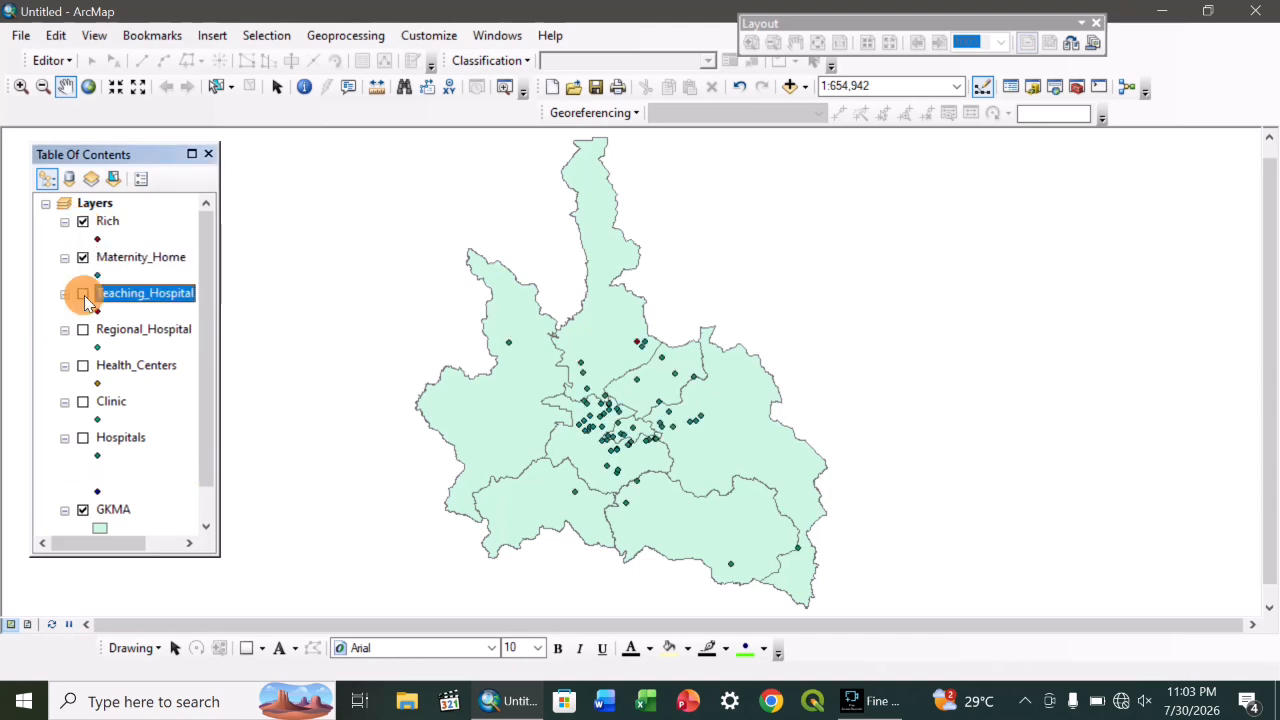
left_click(83, 330)
left_click(83, 401)
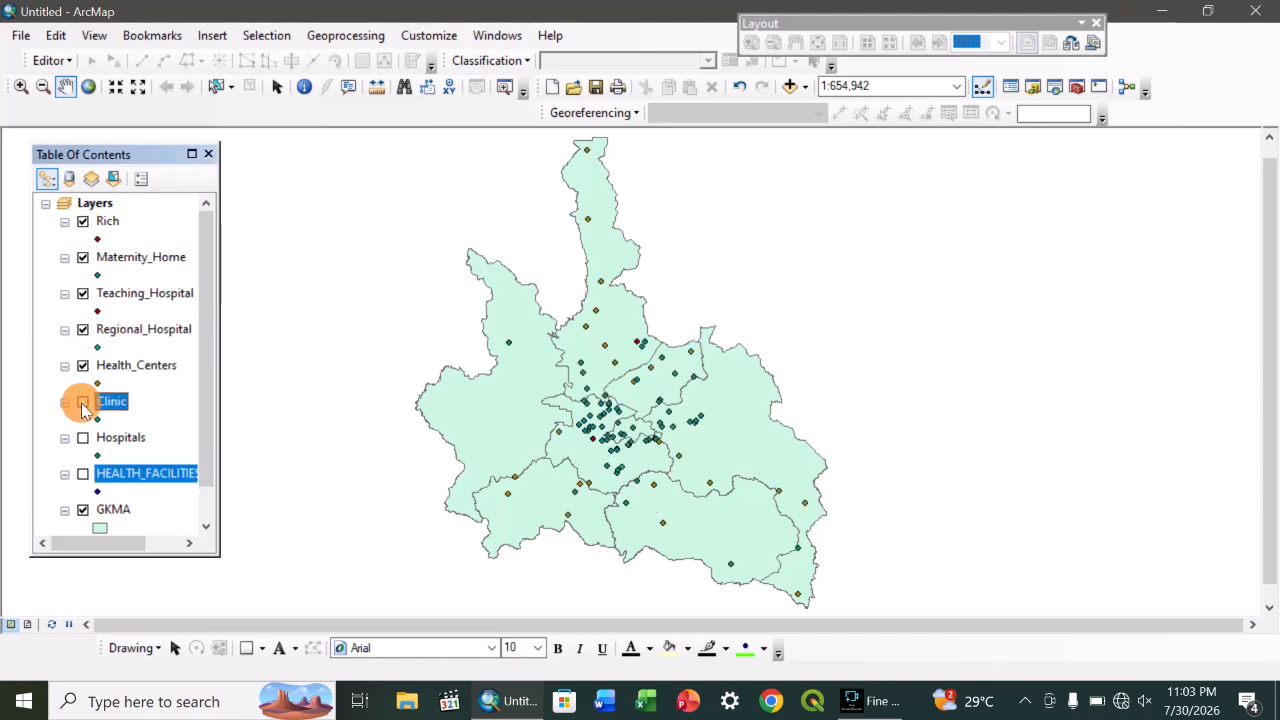
left_click(83, 437)
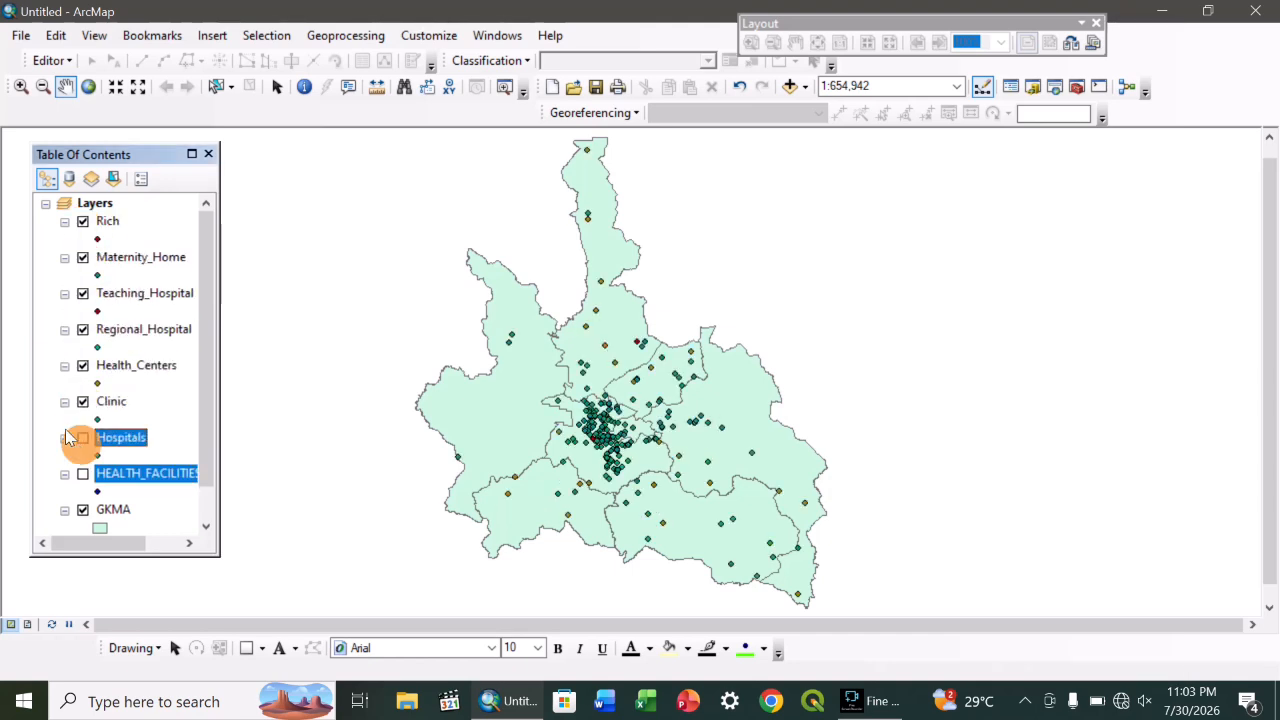
left_click(207, 421)
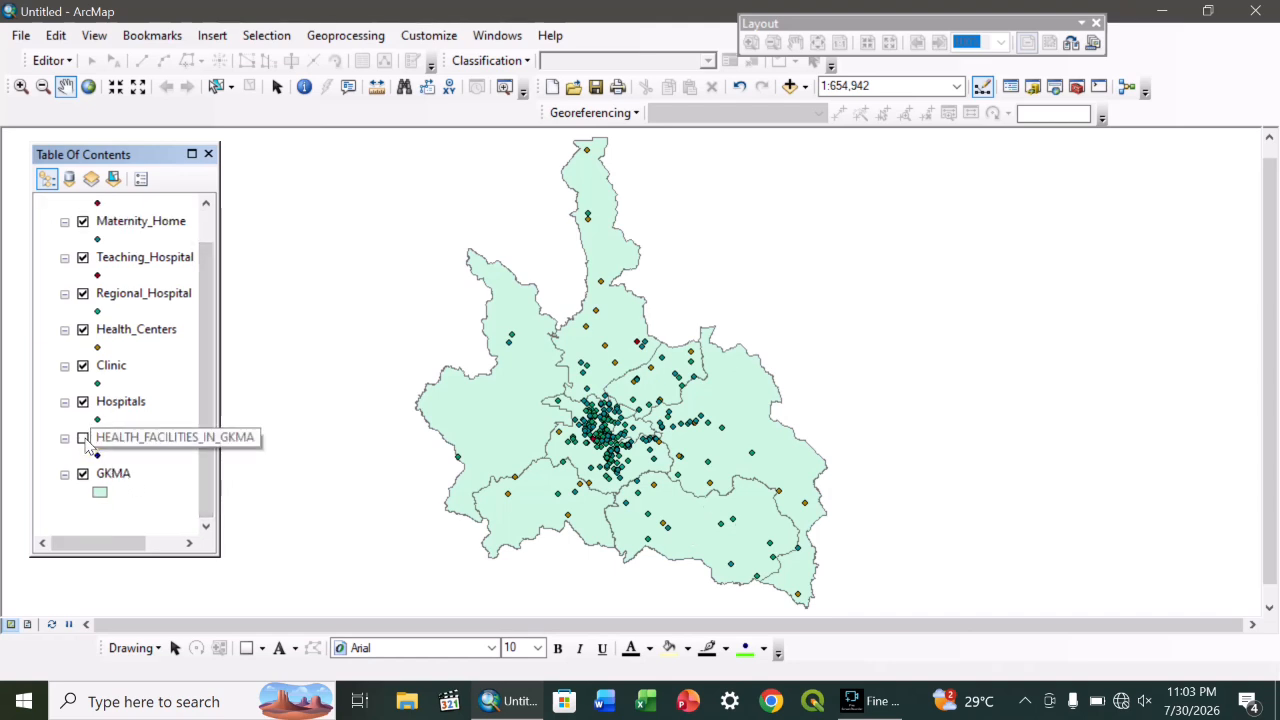
Step: Hide the Hospitals layer on the map
left_click(140, 437)
left_click(185, 440)
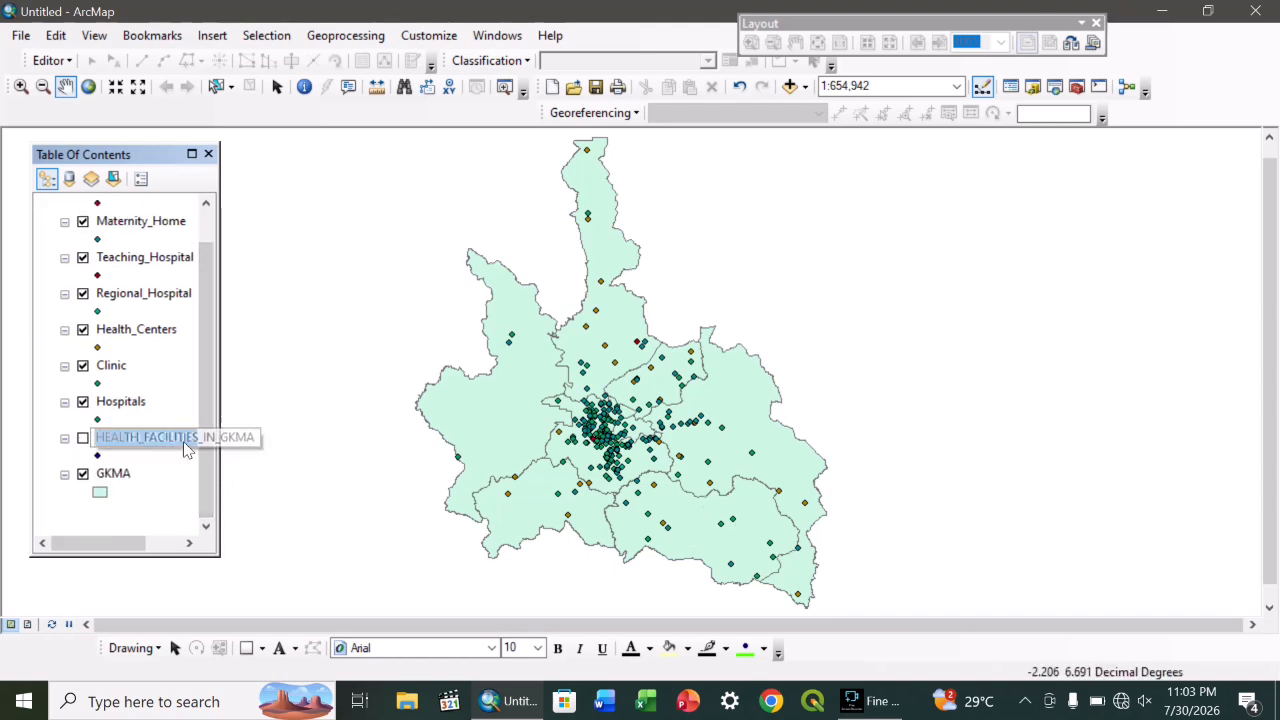
left_click(83, 402)
left_click(83, 402)
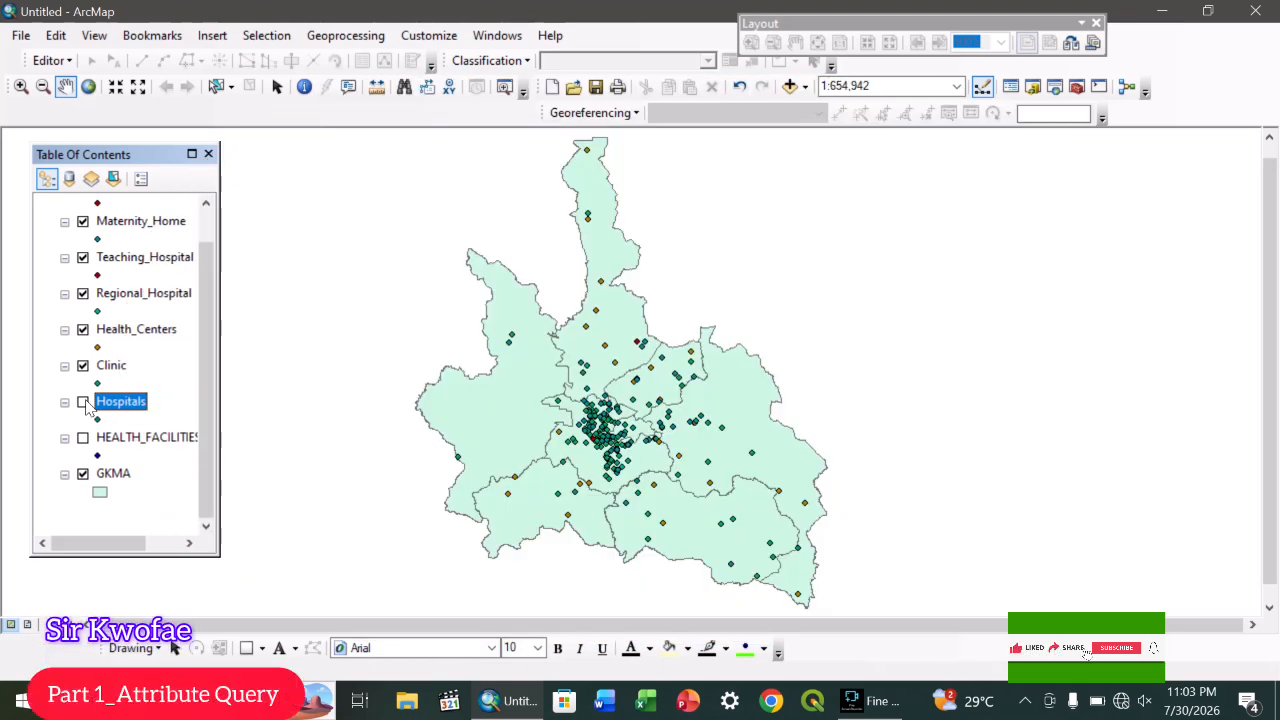
Step: Switch to layout view and enlarge the map to a scale of 1:600,000
left_click(94, 35)
left_click(130, 74)
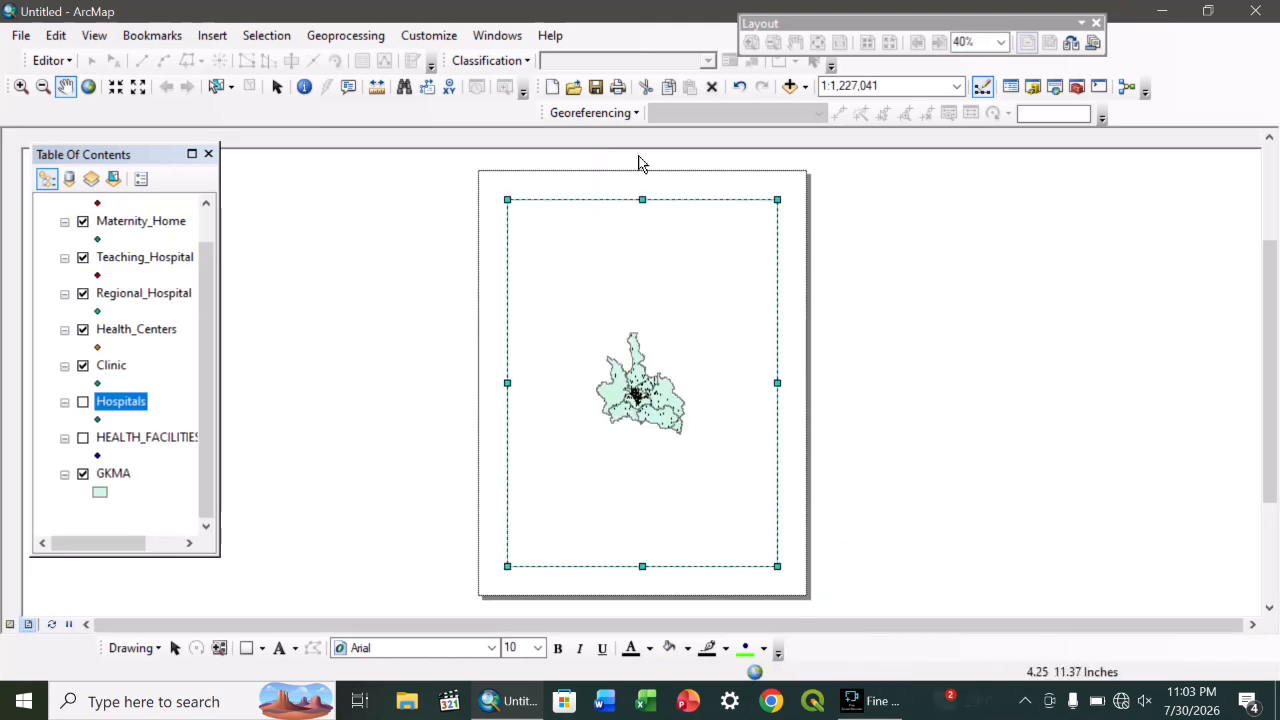
left_click(116, 86)
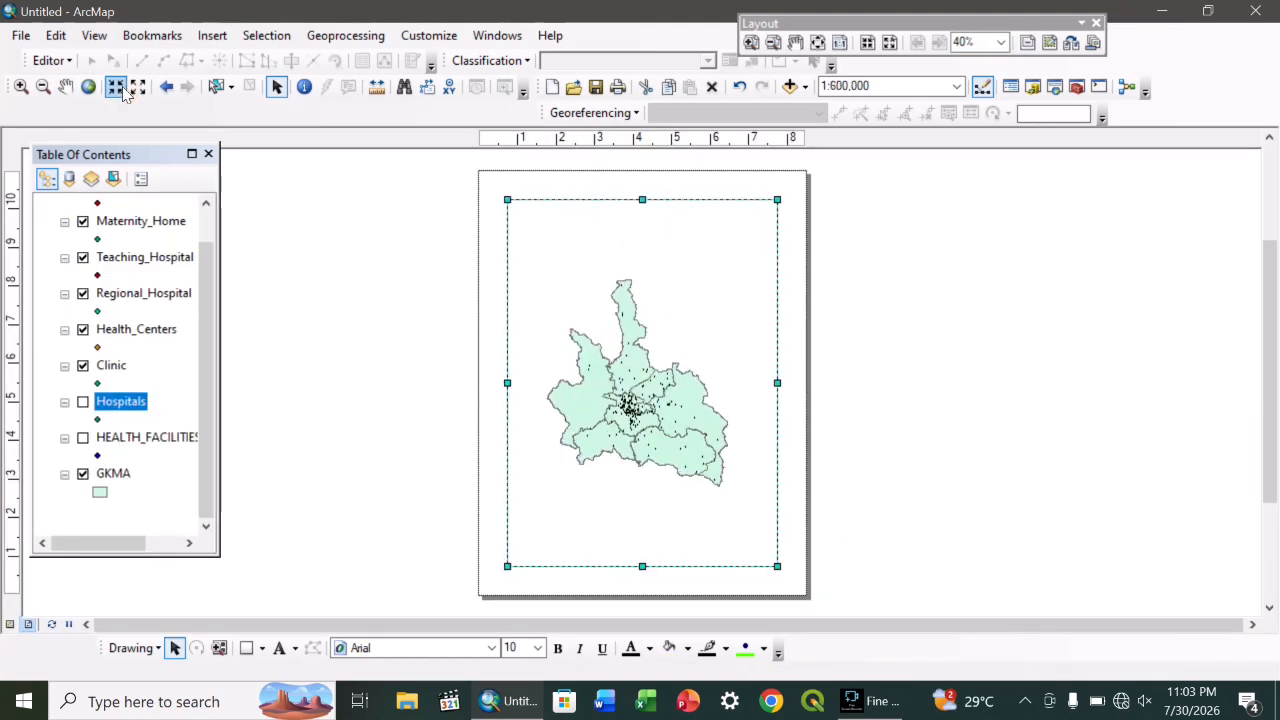
Step: Stretch the data frame outward on all four sides toward the page edges and set the map scale to 1:400,000 by zooming
left_click_drag(642, 199, 640, 183)
left_click_drag(642, 566, 642, 584)
left_click_drag(780, 386, 794, 384)
left_click_drag(507, 384, 503, 383)
left_click_drag(503, 383, 498, 384)
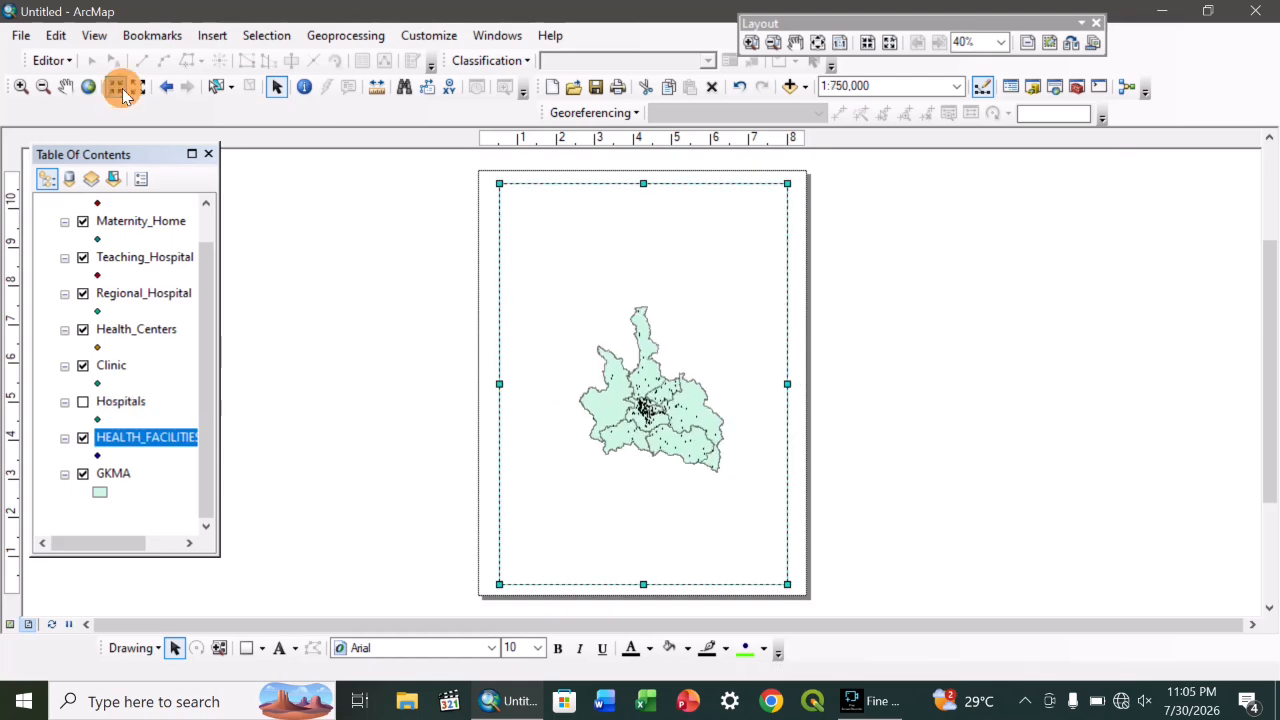
left_click(116, 86)
left_click(116, 86)
Step: Symbolize the Rich layer with the green Circle 2 marker
scroll(93, 245, "up", 1)
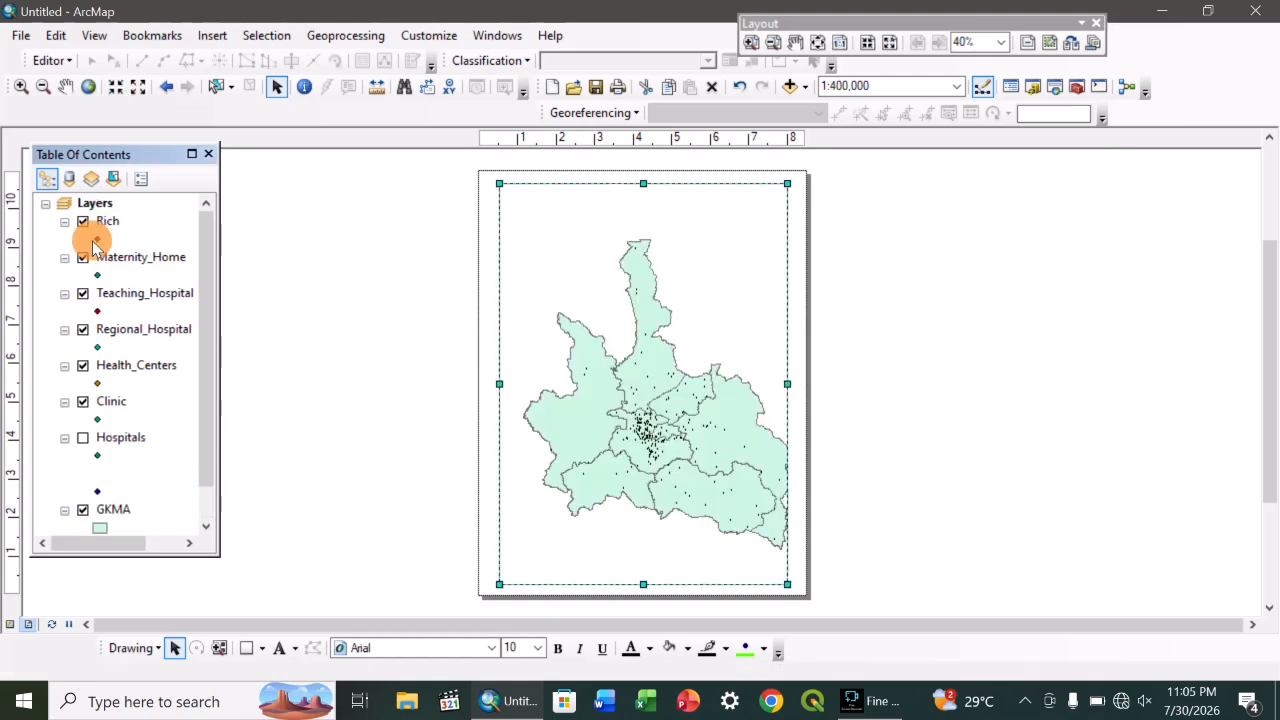
left_click(98, 240)
left_click(623, 480)
left_click(860, 614)
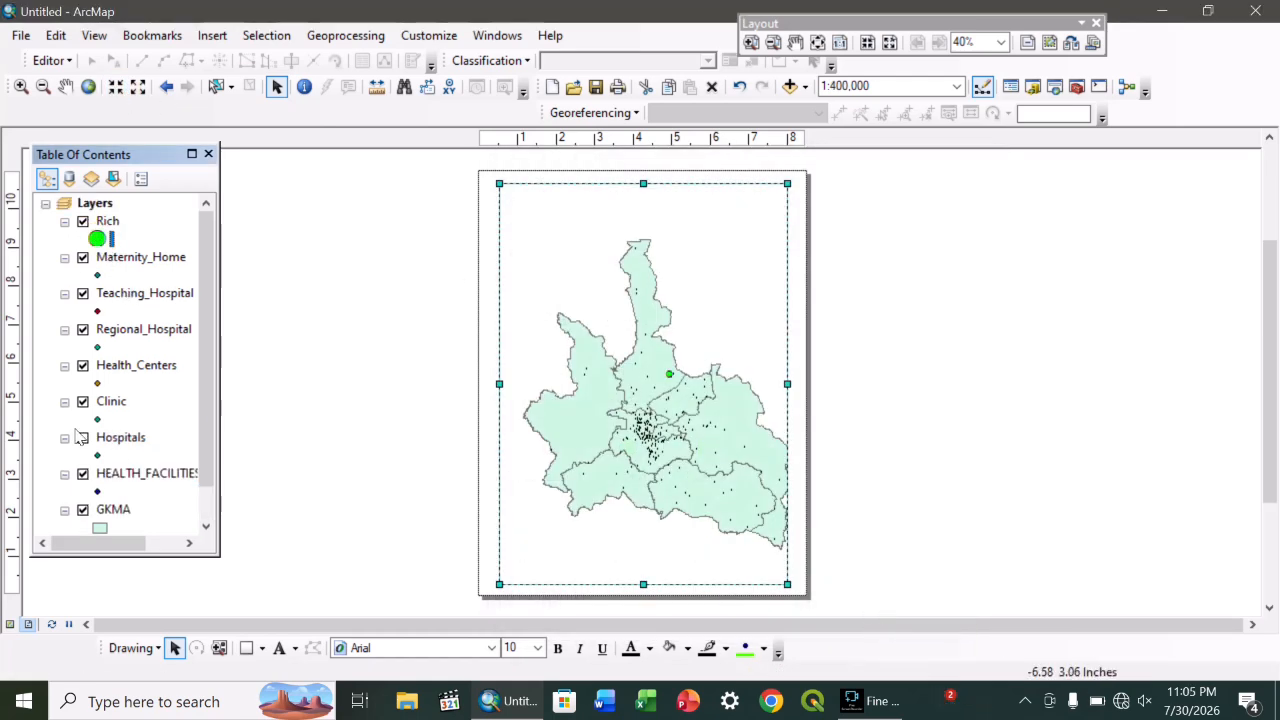
Step: Symbolize the Maternity_Home layer with the Circle 2 marker in light pink
left_click(82, 260)
left_click(97, 274)
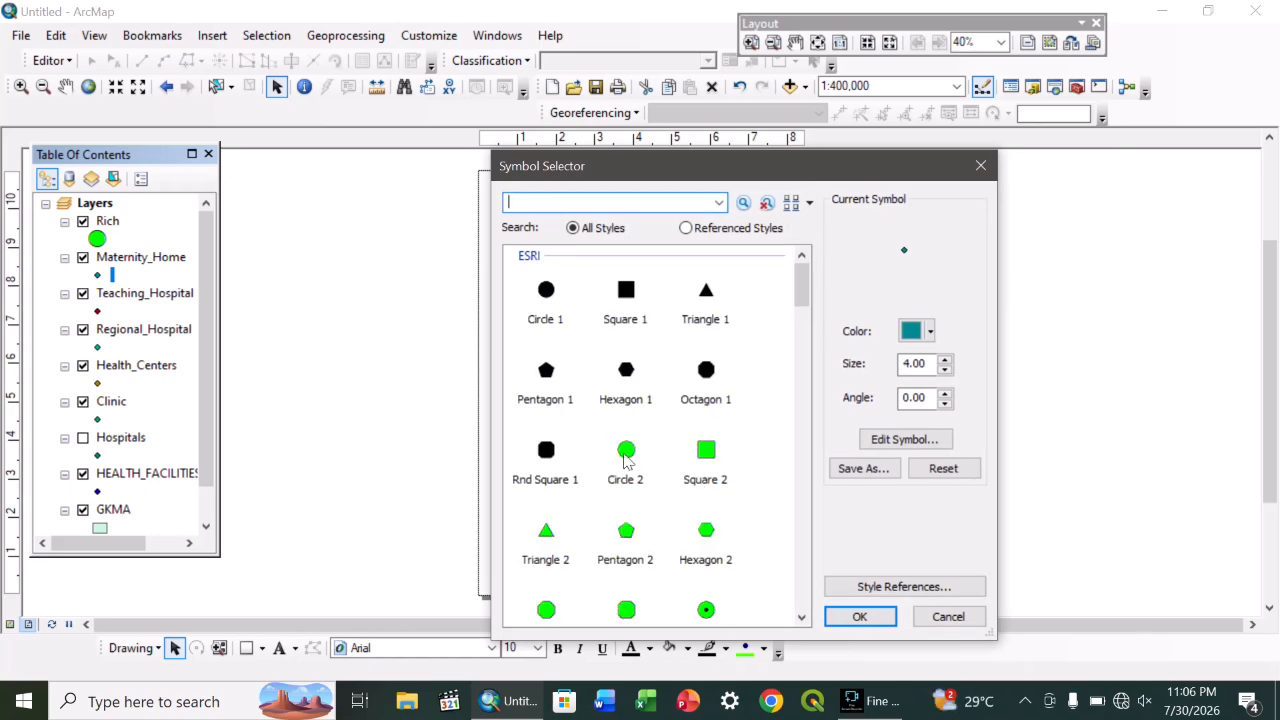
left_click(625, 450)
left_click(929, 331)
left_click(926, 383)
left_click(866, 616)
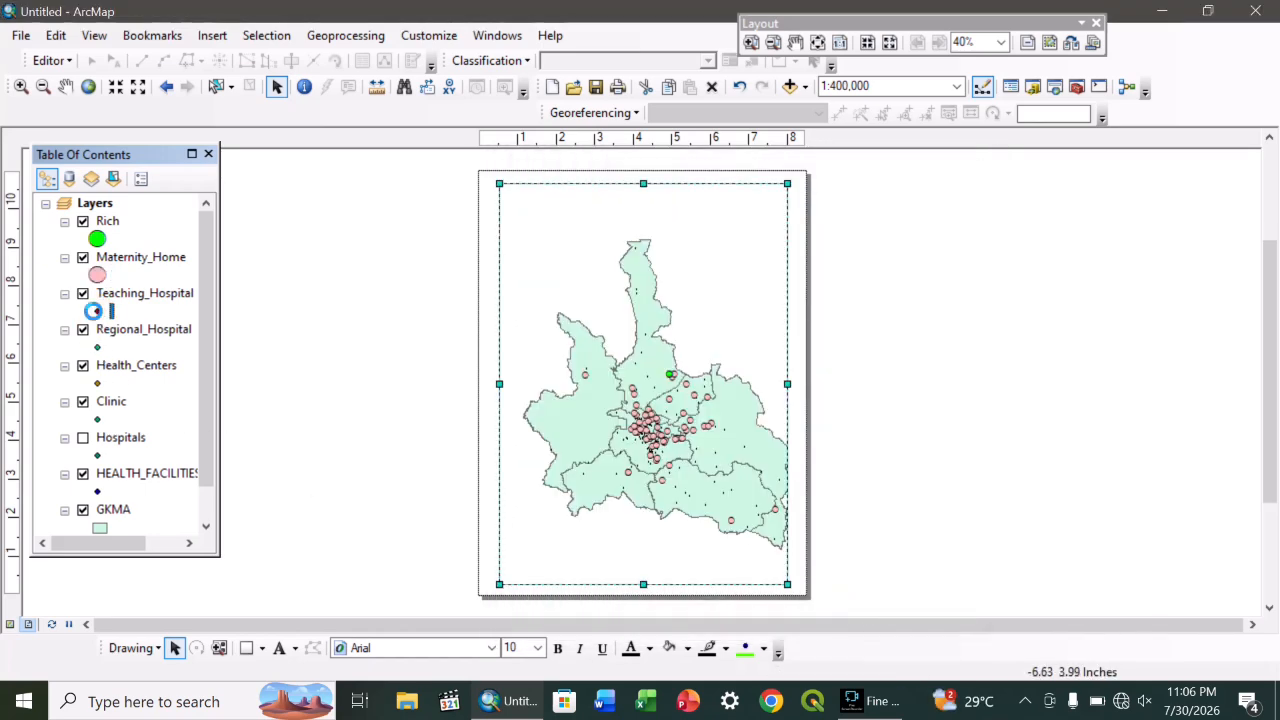
Step: Symbolize the Teaching_Hospital layer with the Hexagon 2 marker in yellow
left_click(93, 311)
left_click(704, 530)
left_click(929, 331)
left_click(984, 407)
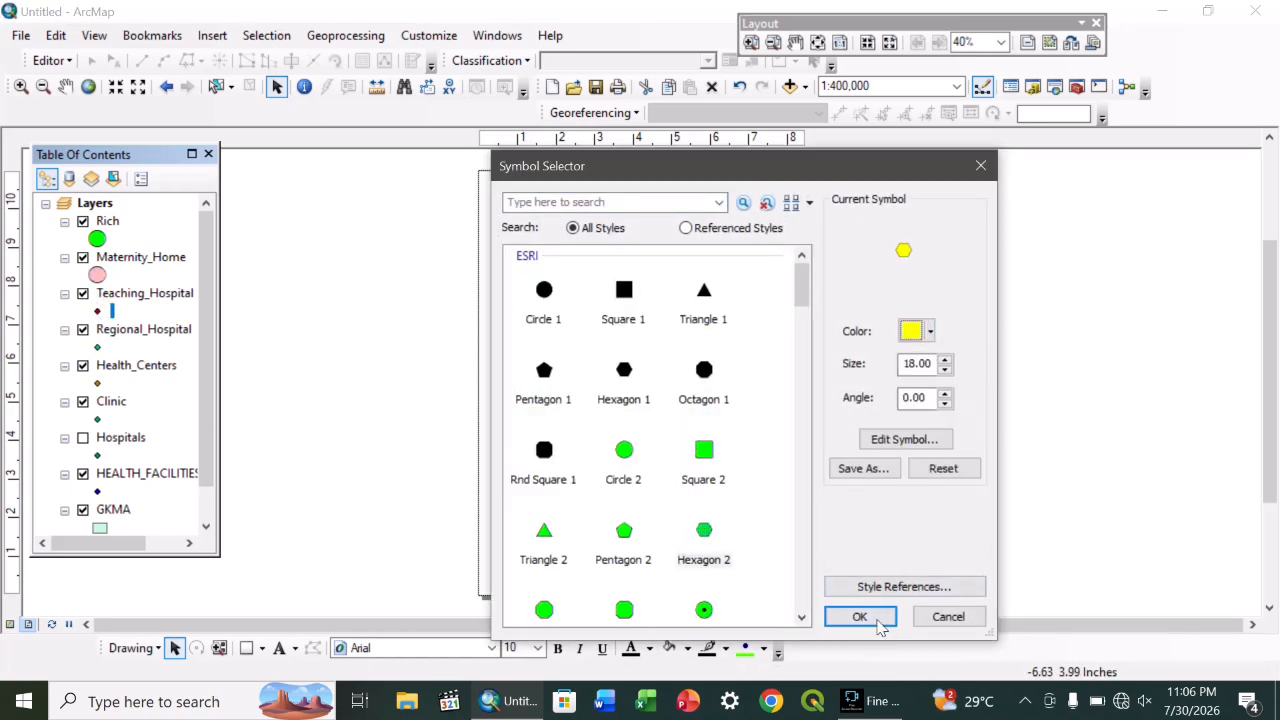
left_click(860, 617)
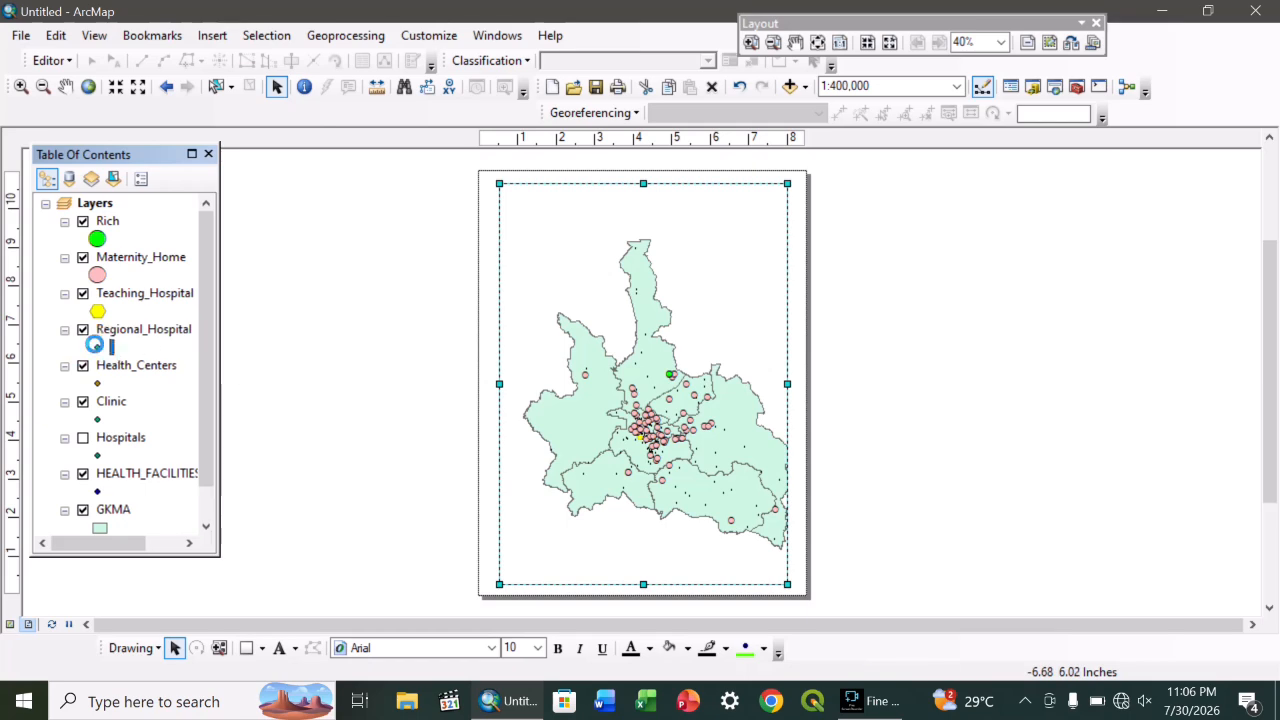
Step: Symbolize the Regional_Hospital layer with the Circle 2 marker in red
left_click(623, 450)
left_click(929, 331)
left_click(930, 407)
left_click(866, 616)
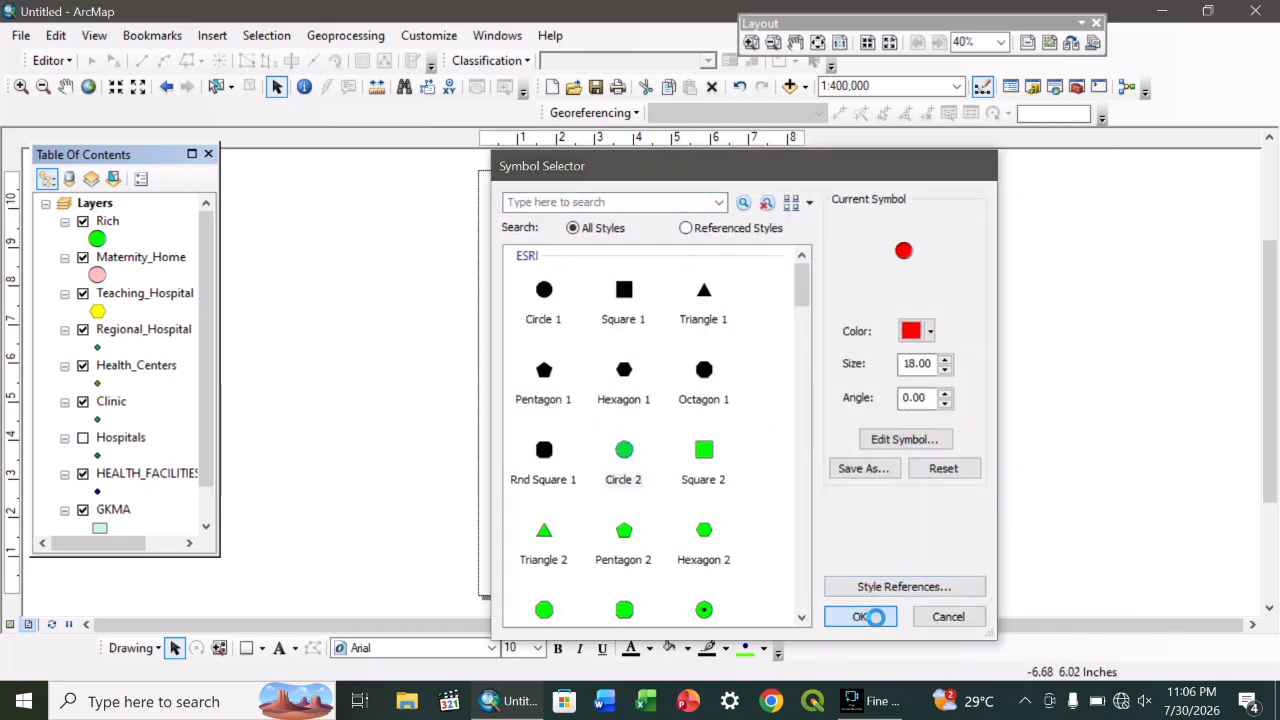
Step: Symbolize the Health_Centers layer with the Circle 2 marker in purple
left_click(97, 385)
left_click(623, 450)
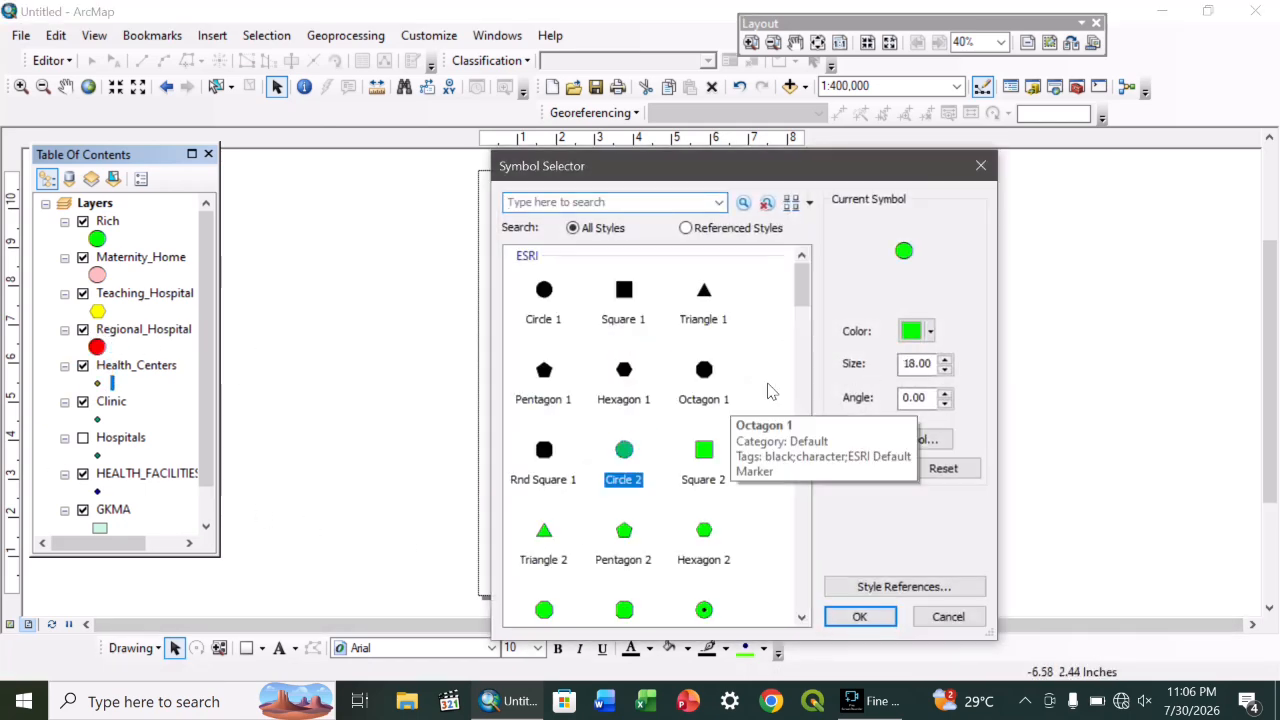
left_click(914, 331)
left_click(1088, 419)
left_click(859, 616)
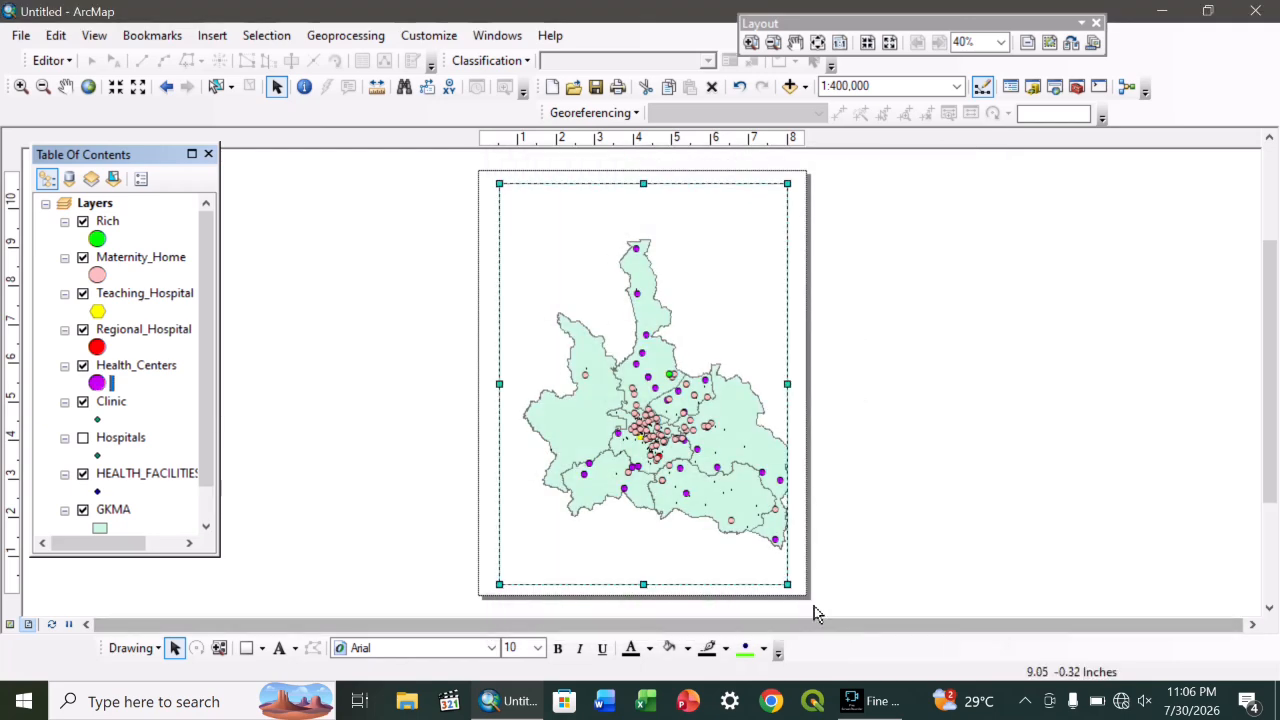
Step: Symbolize the Clinic layer with the Circle 2 marker in magenta
left_click(97, 419)
left_click(626, 452)
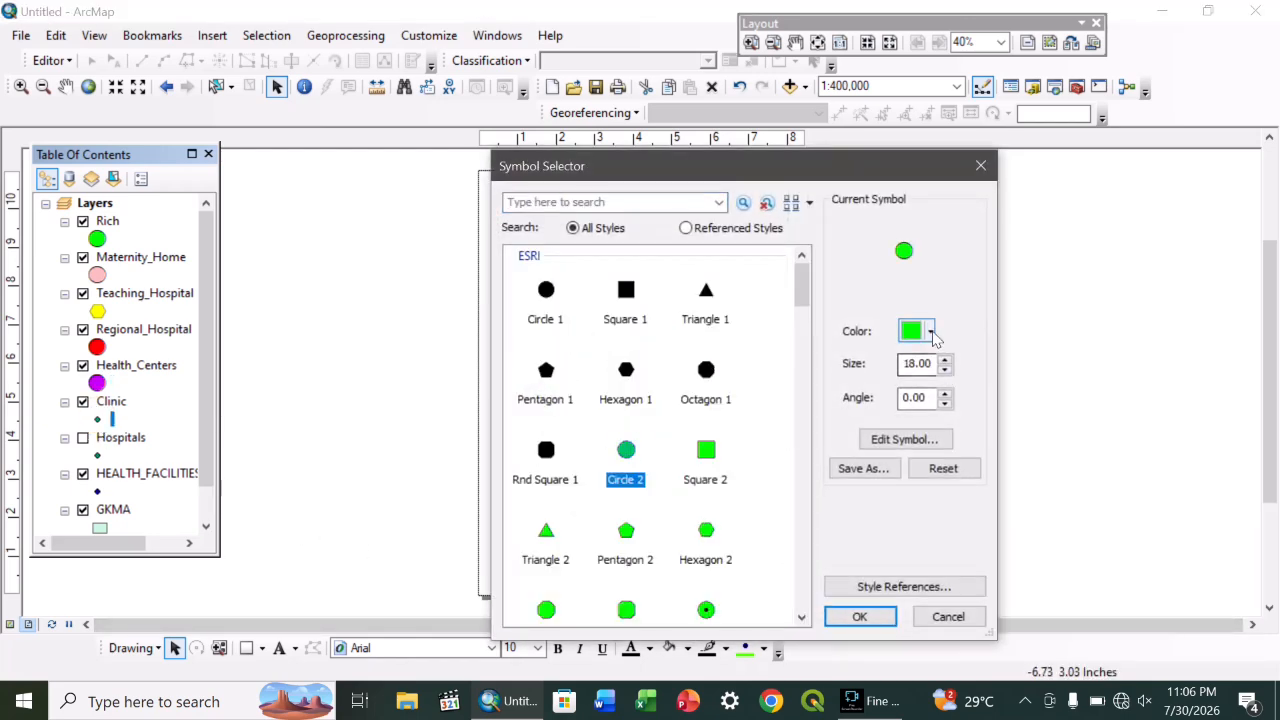
left_click(929, 332)
left_click(1108, 436)
left_click(859, 616)
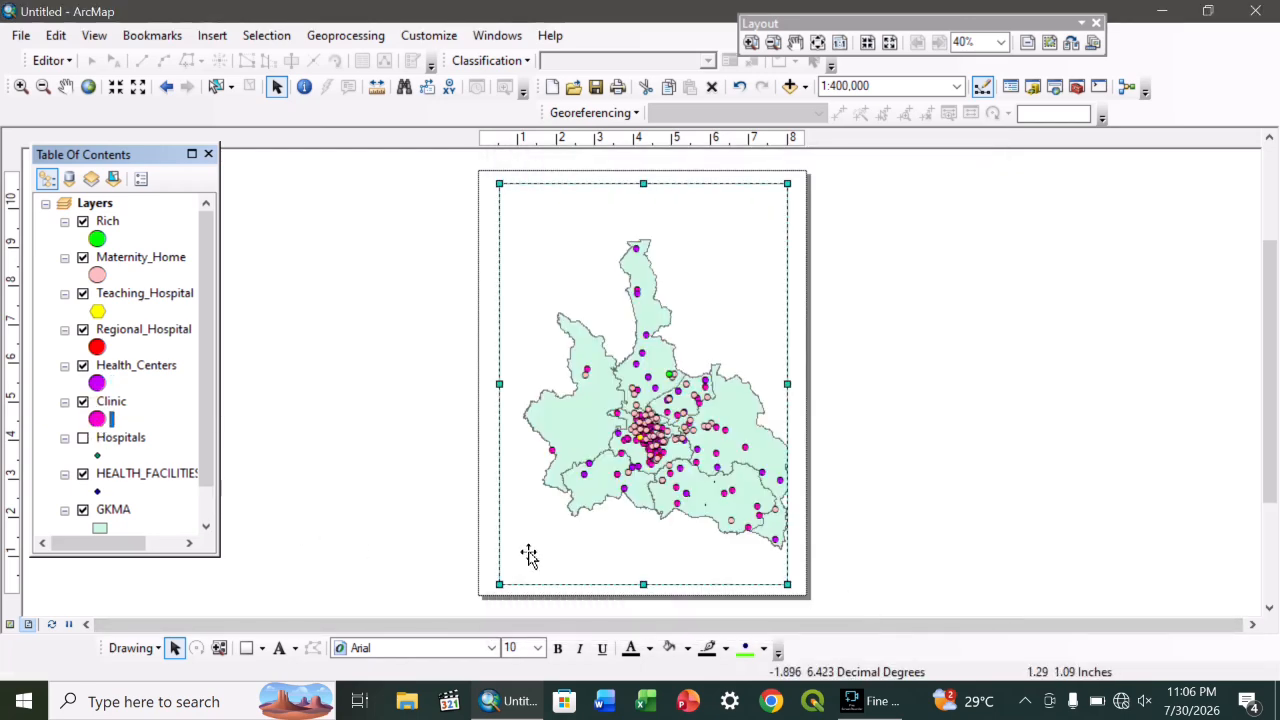
Step: Show the Hospitals layer instead of the full health facilities layer and symbolize it with the Circle 2 marker in blue
scroll(95, 457, "down", 1)
left_click(82, 403)
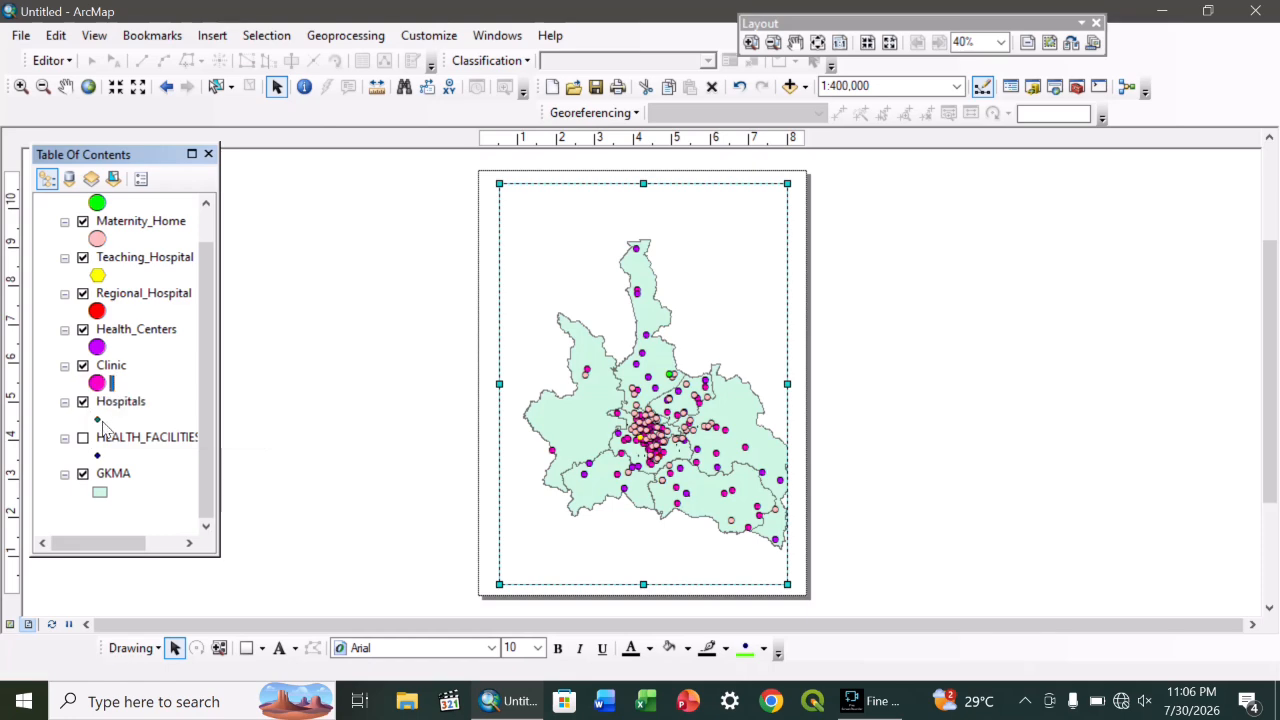
left_click(99, 420)
left_click(930, 331)
left_click(1066, 420)
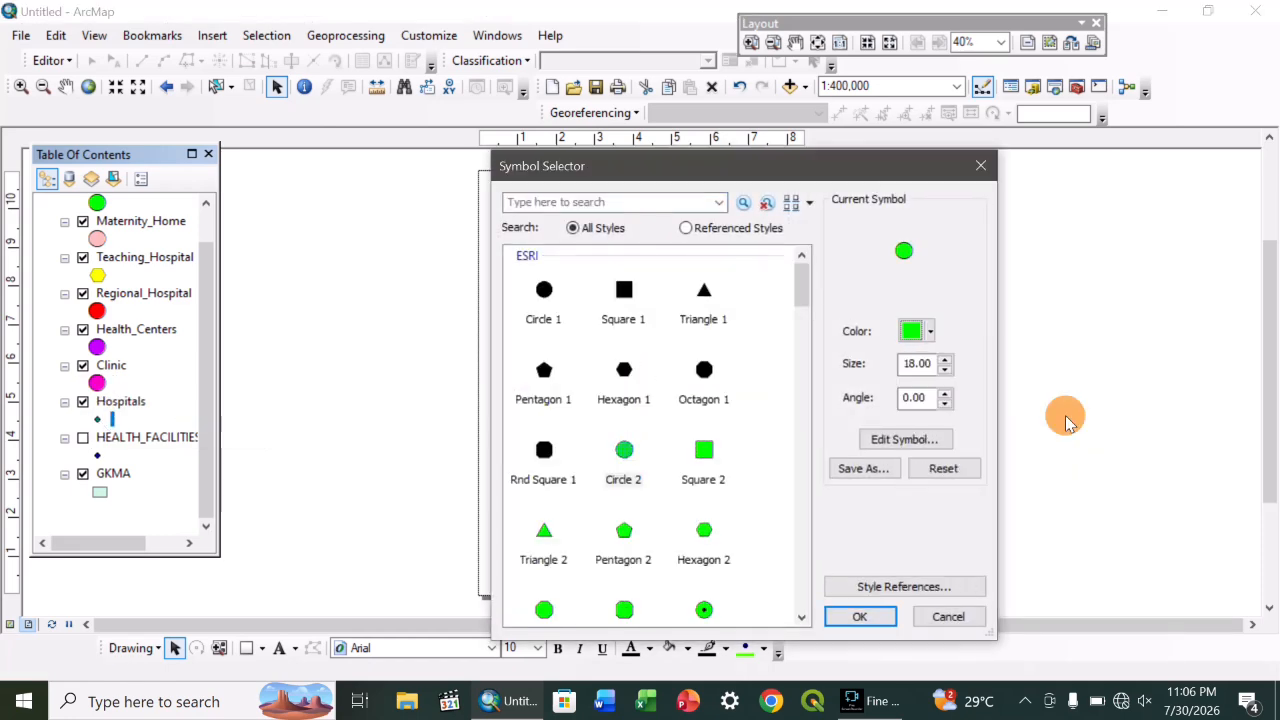
left_click(859, 616)
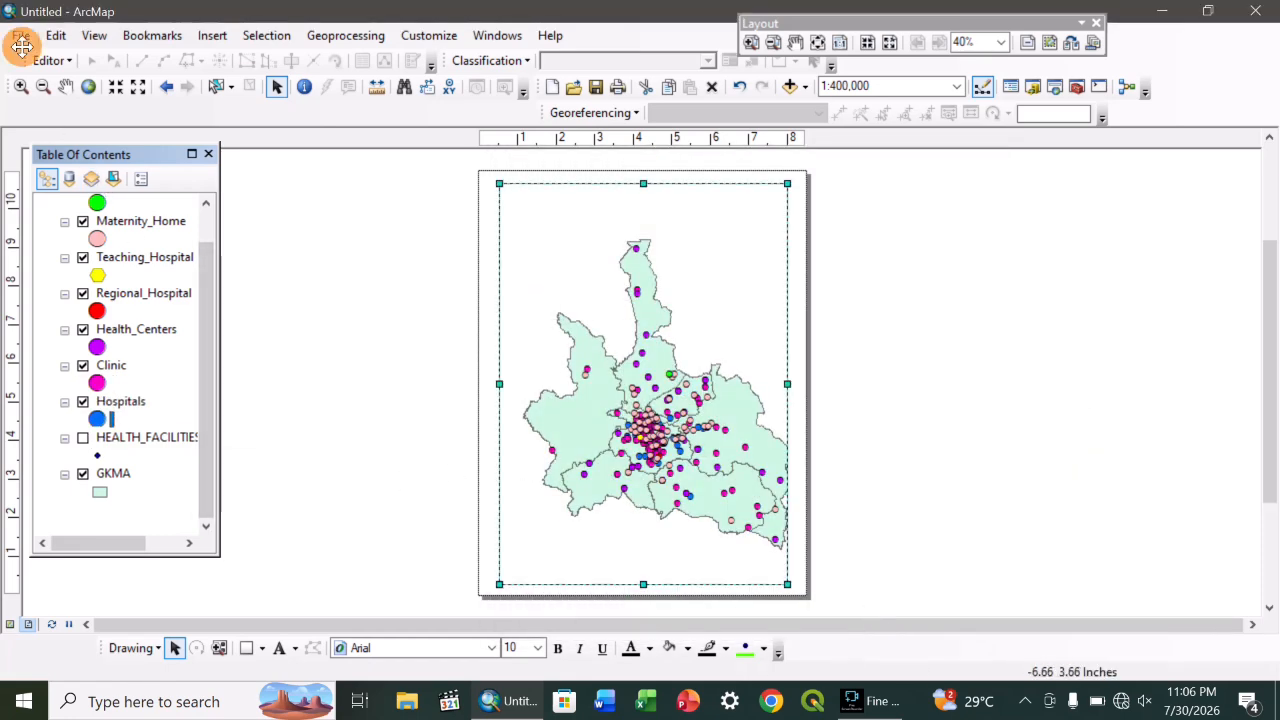
Step: Insert a north arrow and place it, slightly enlarged, in the upper-right corner of the map frame
left_click(212, 35)
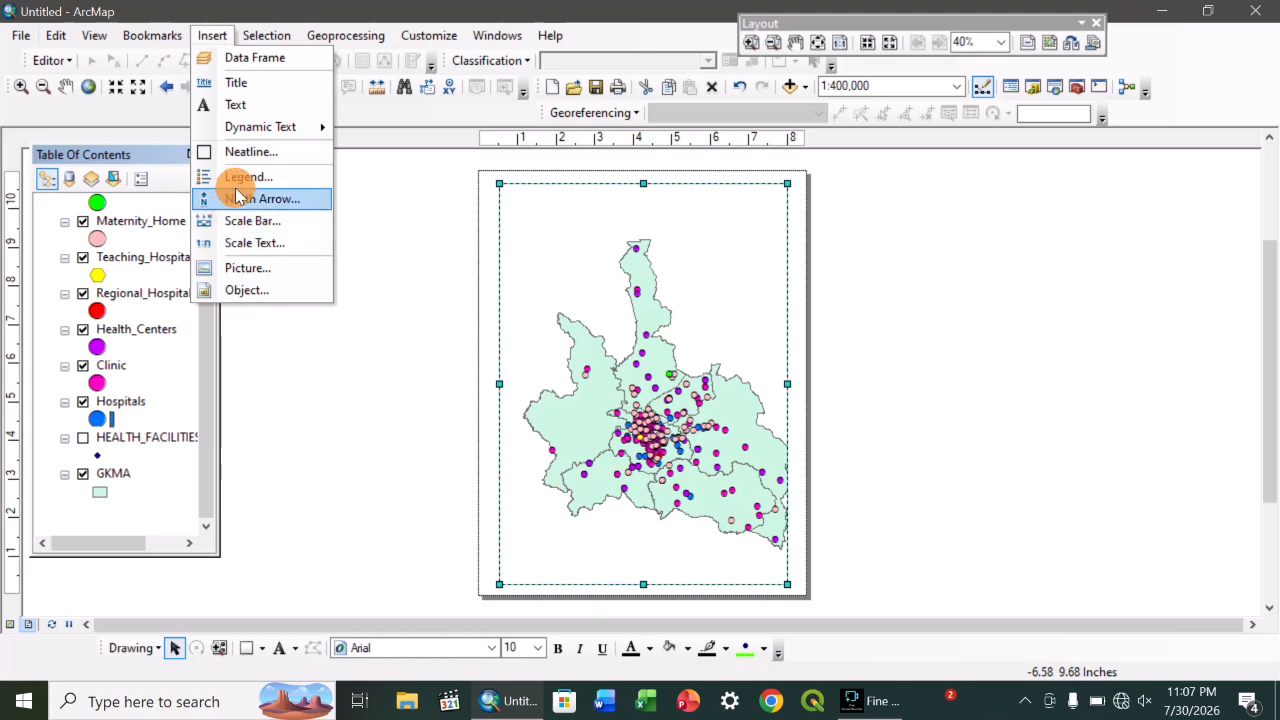
left_click(237, 197)
left_click(188, 218)
left_click(365, 458)
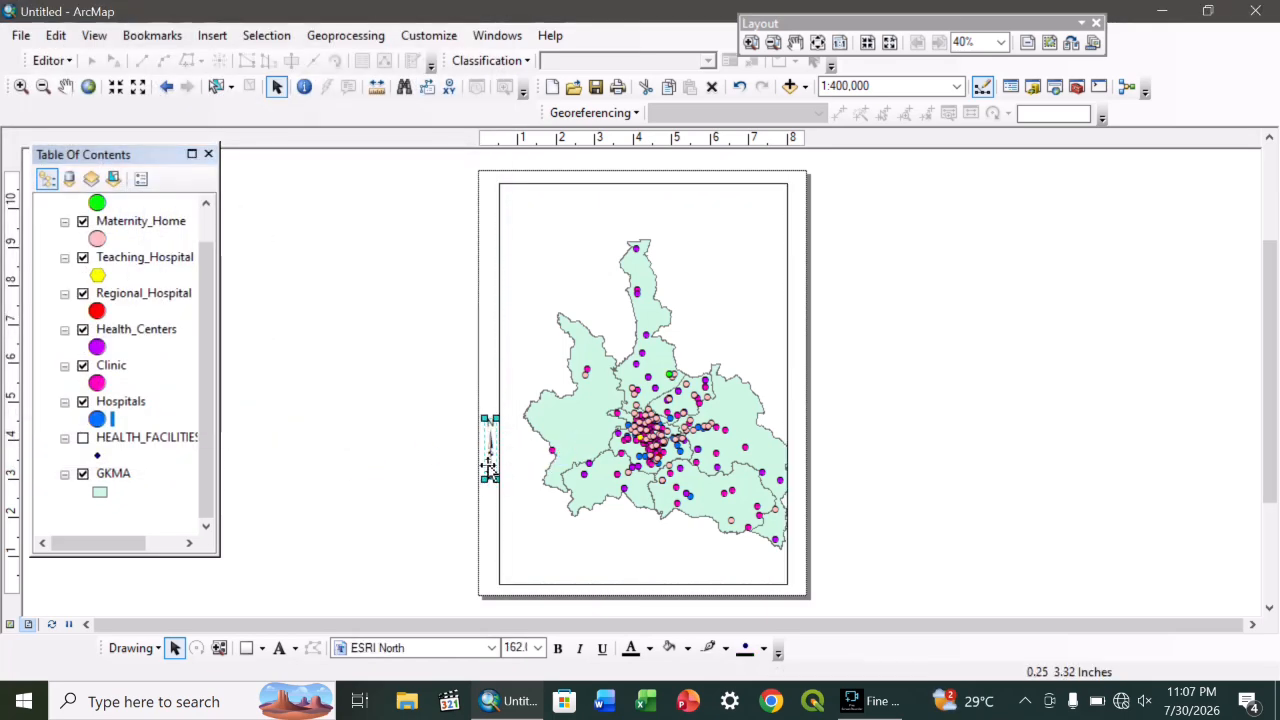
left_click(551, 437)
left_click(490, 461)
left_click_drag(490, 461, 768, 258)
Step: Shift the map upward within the data frame and pull the frame's right, bottom and top edges slightly inward
left_click(742, 303)
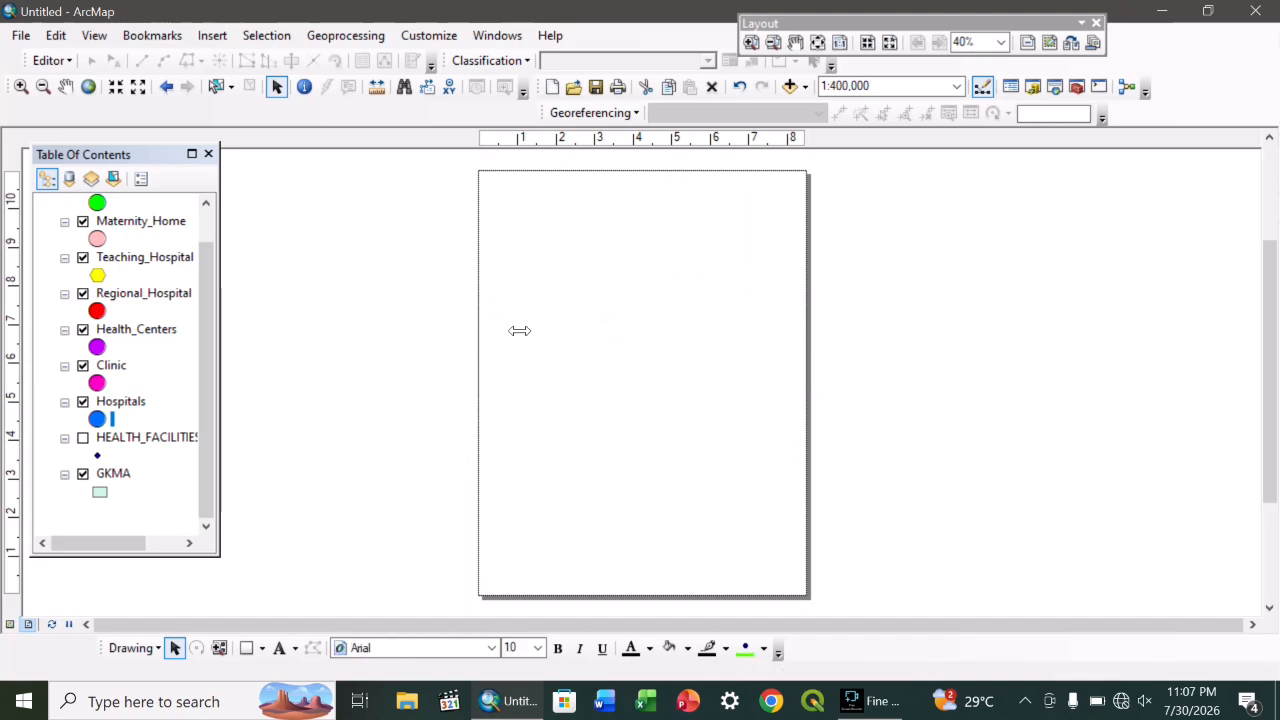
left_click_drag(676, 398, 670, 382)
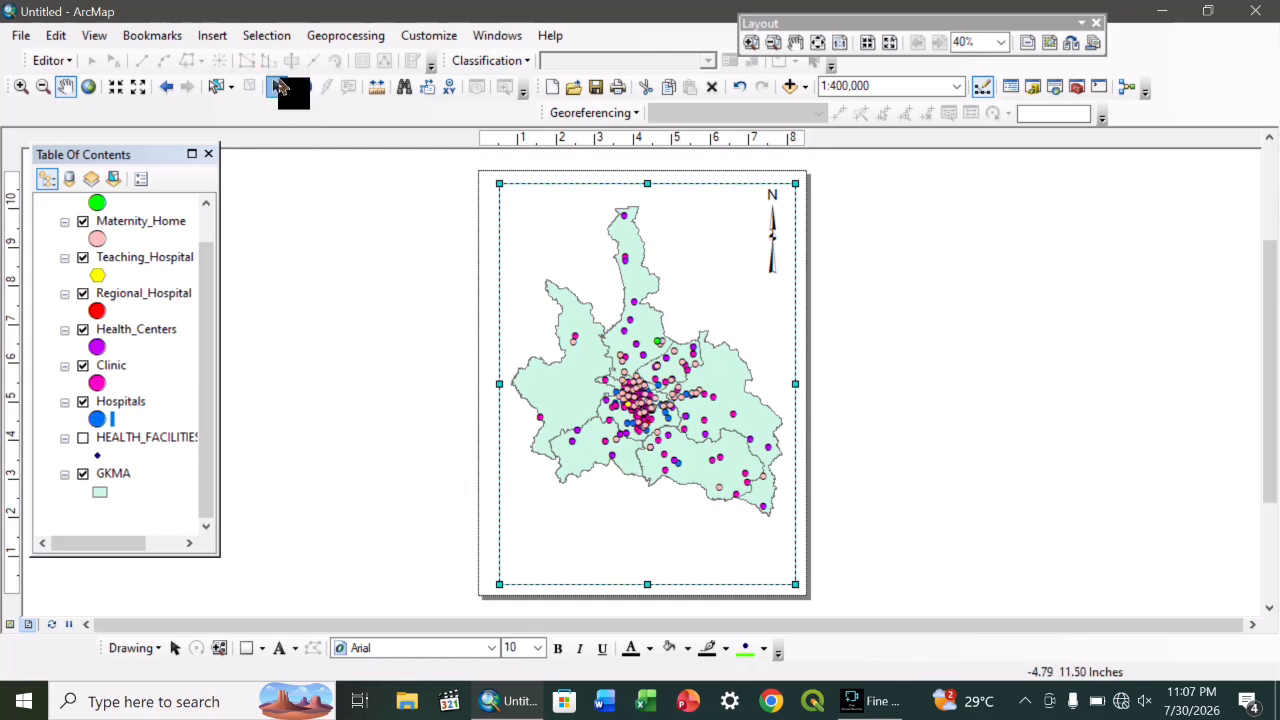
left_click(280, 88)
left_click_drag(795, 383, 789, 377)
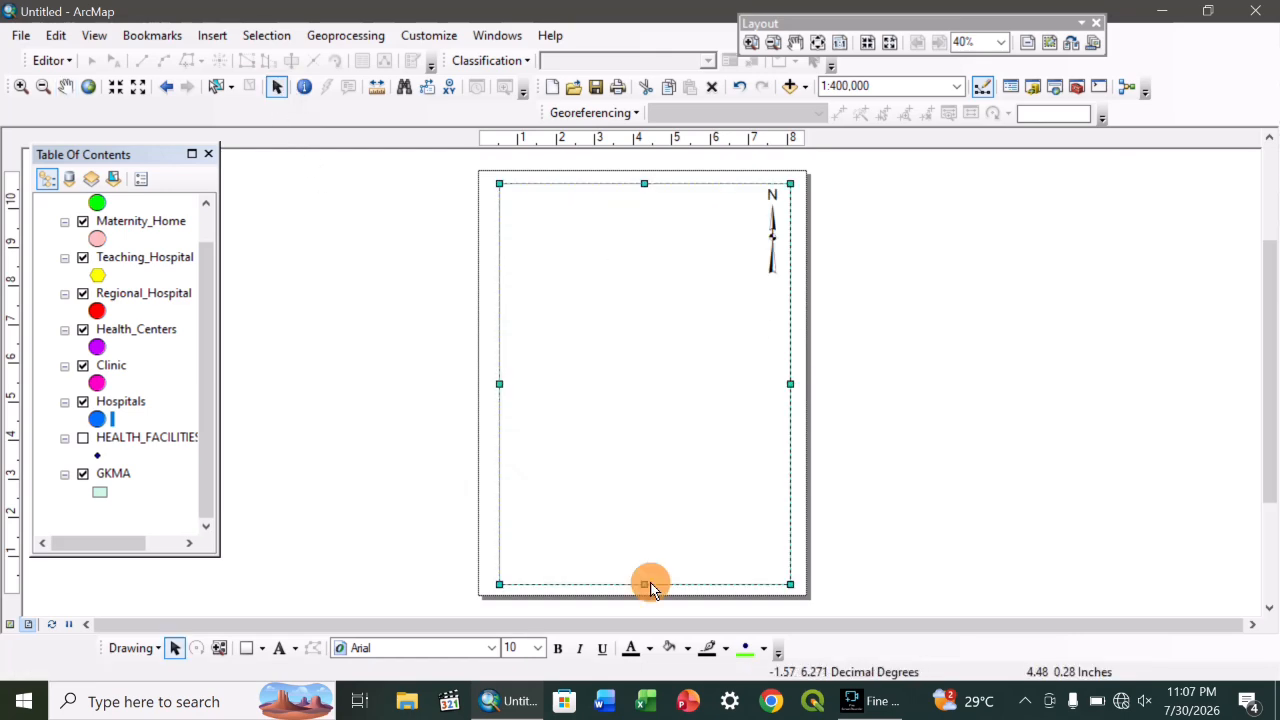
left_click_drag(650, 588, 645, 579)
left_click_drag(644, 183, 644, 190)
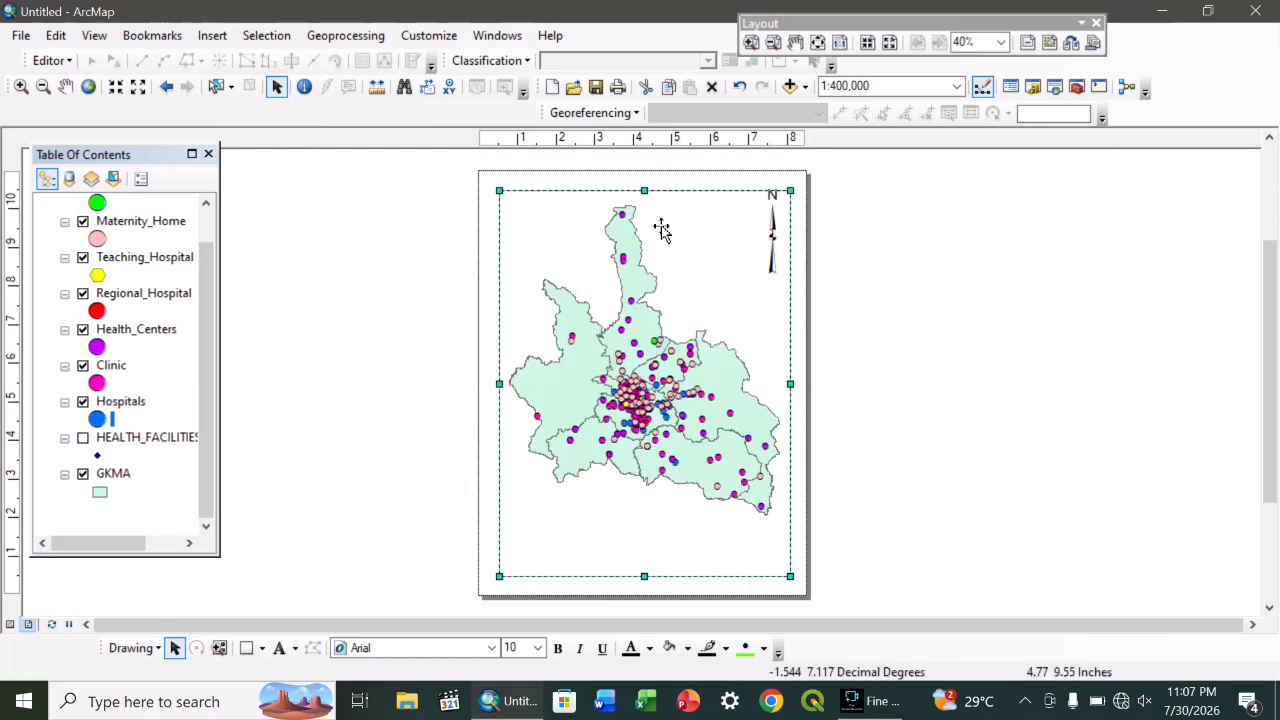
Step: Choose a border for the data frame in its properties and move the north arrow closer to the frame's right edge
right_click(662, 229)
left_click(722, 590)
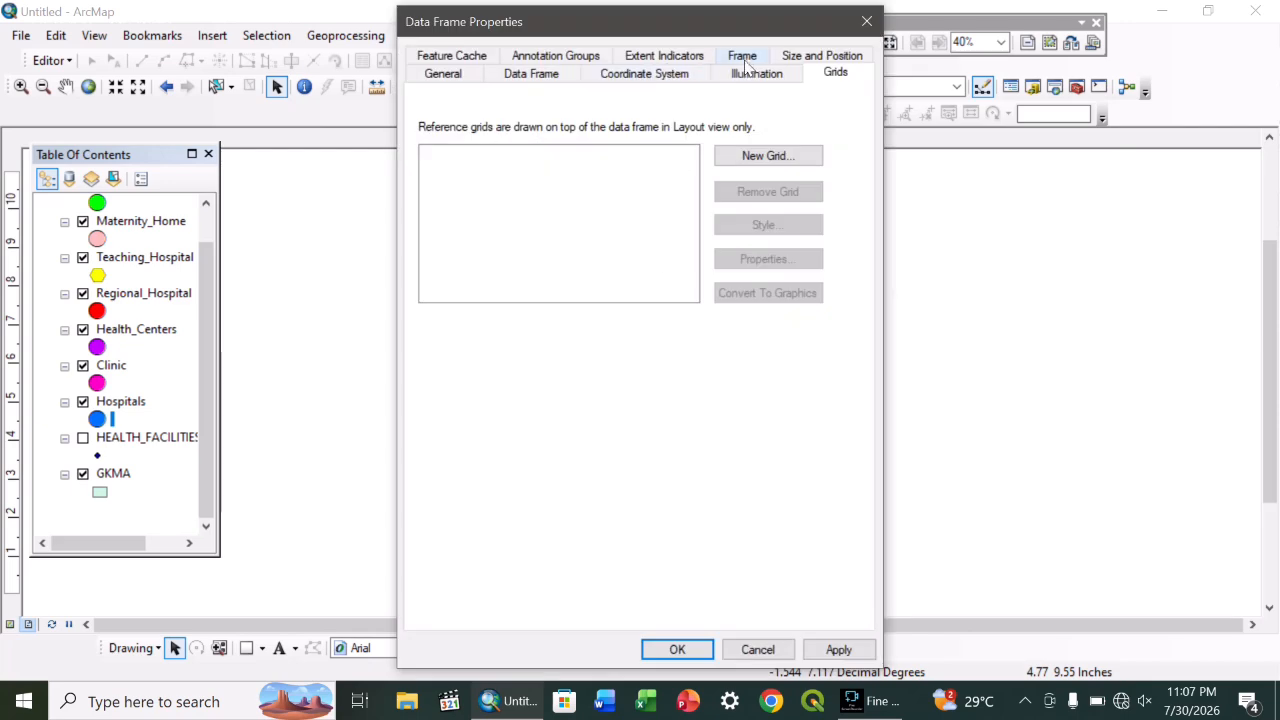
left_click(742, 73)
left_click(597, 129)
left_click(570, 428)
left_click(677, 649)
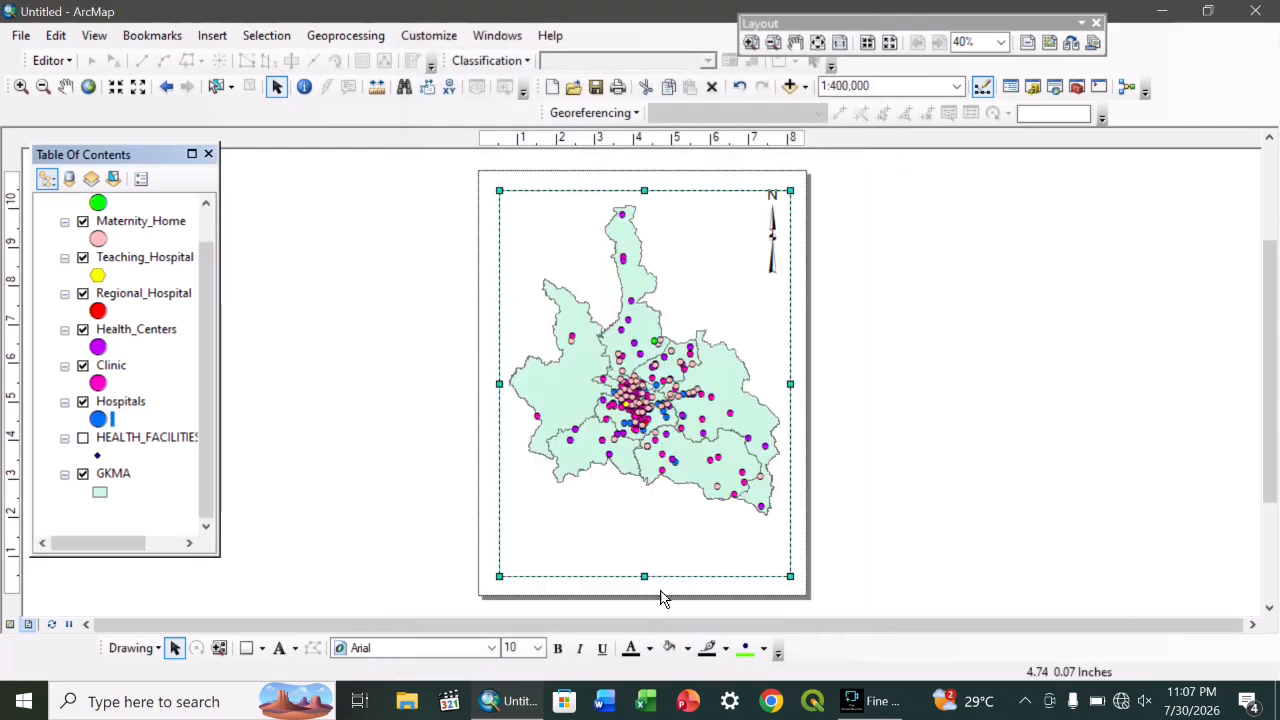
left_click(778, 257)
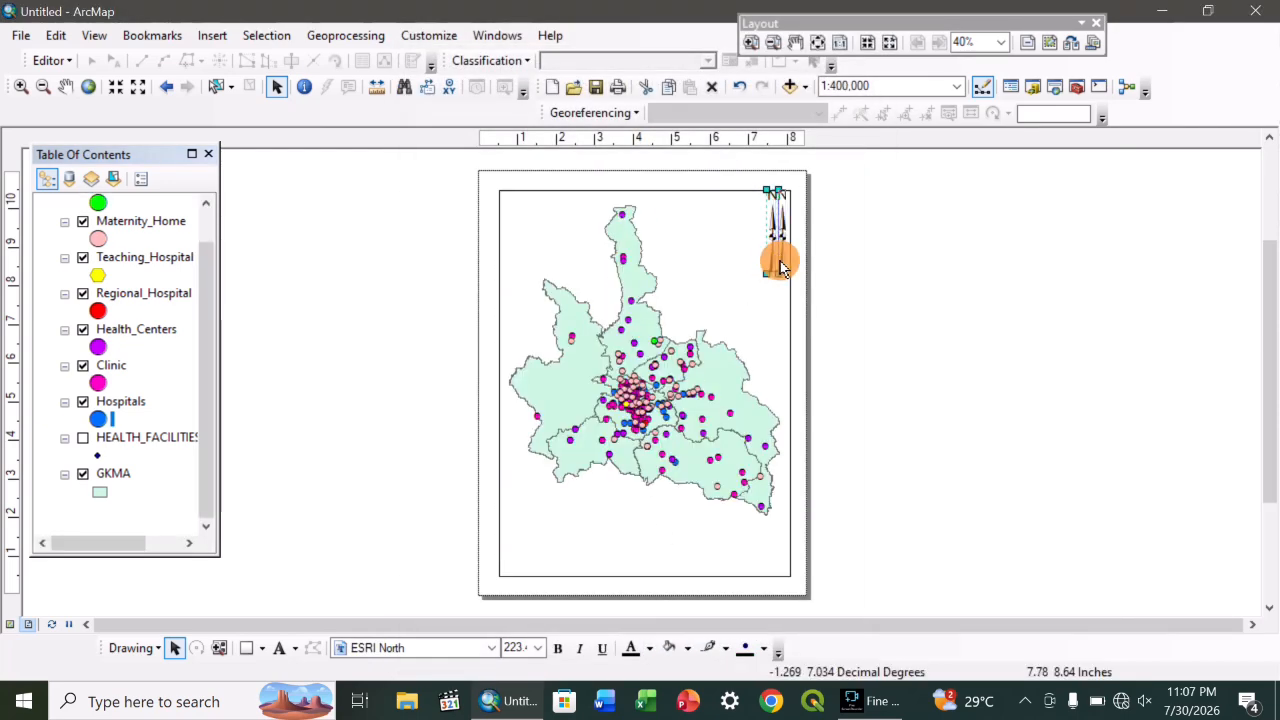
Step: Start a legend containing the seven facility layers and GKMA, arranged in two columns
left_click(212, 35)
left_click(290, 173)
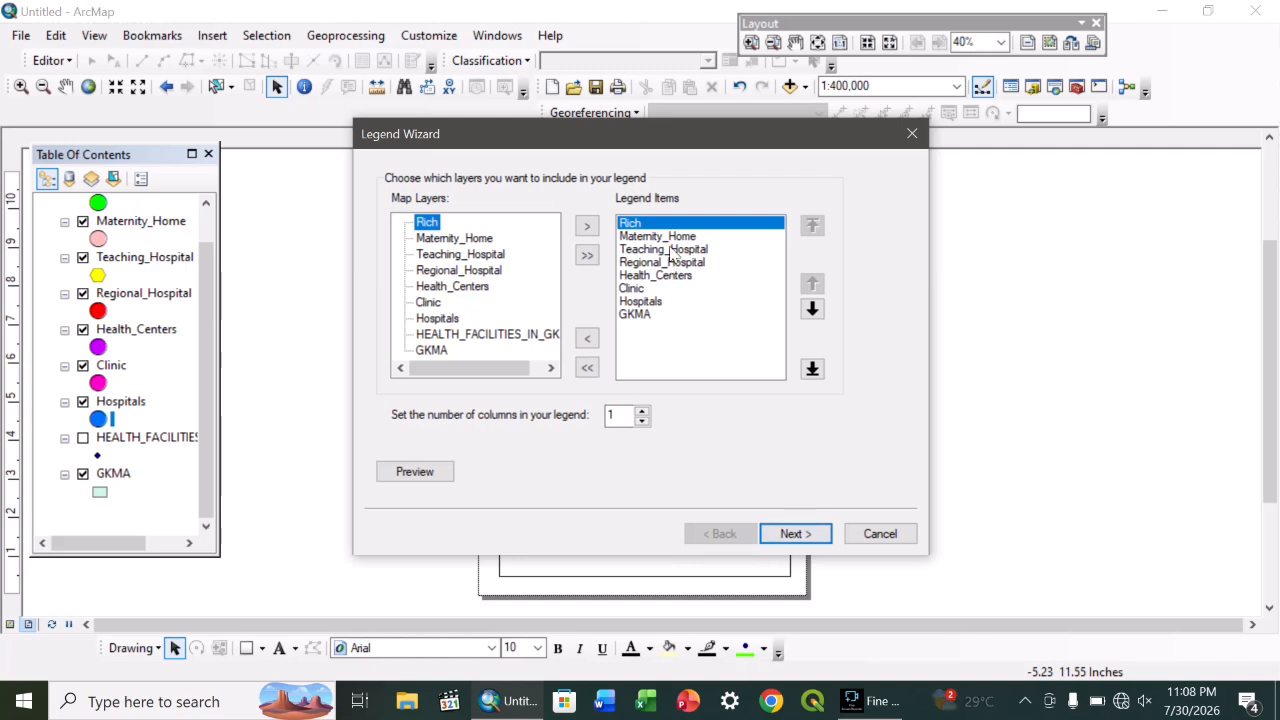
left_click(795, 534)
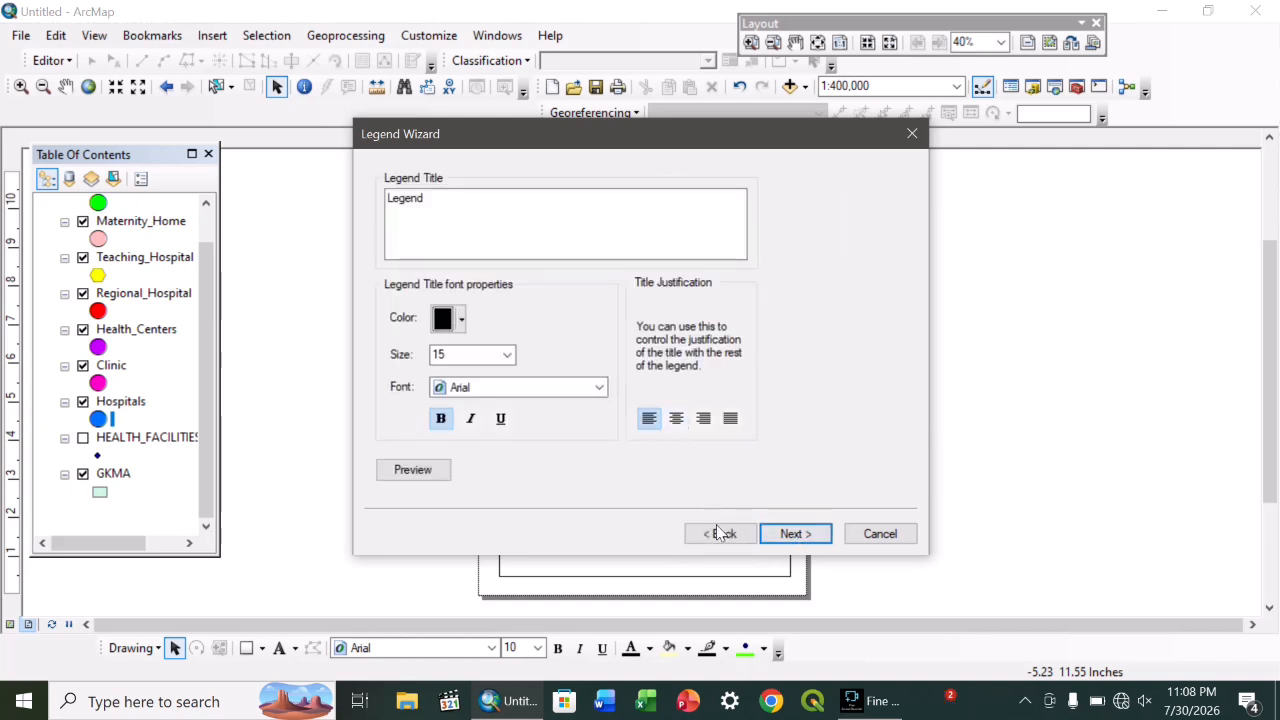
left_click(717, 534)
left_click(792, 534)
Step: Set the legend title font to Garamond, finish the legend and place it in the lower-left corner of the map frame
left_click(583, 389)
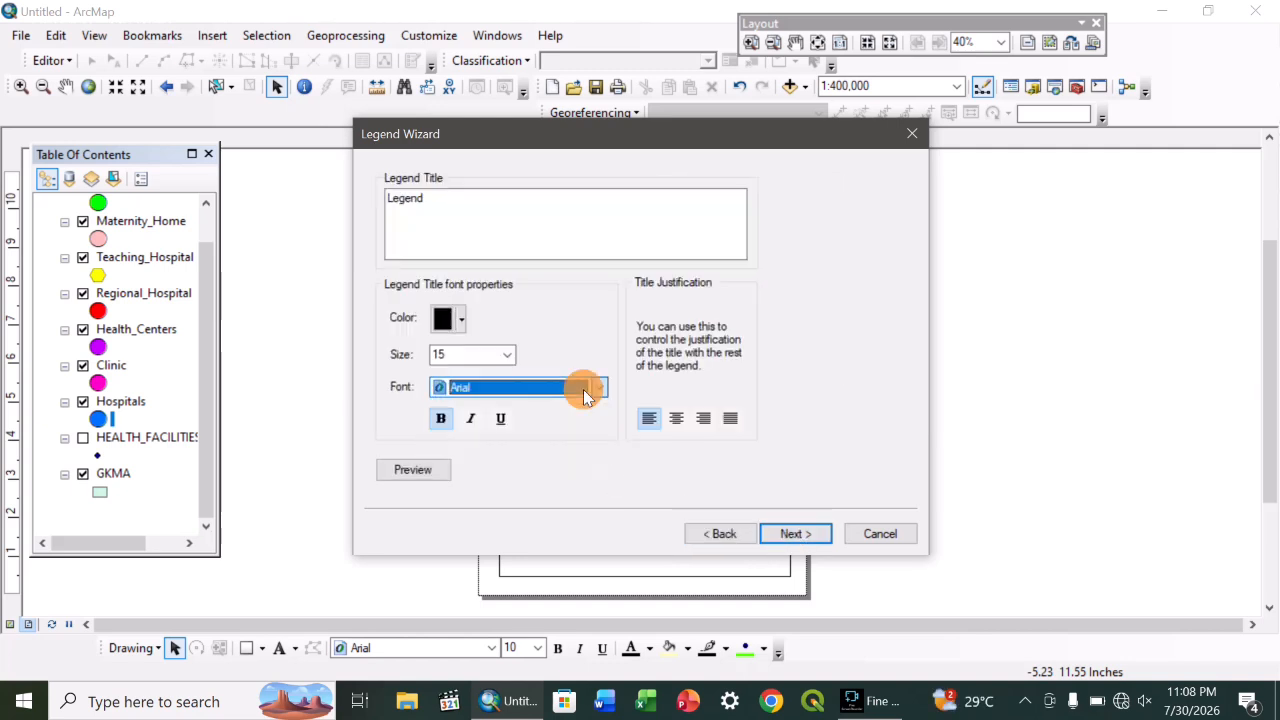
left_click(583, 389)
left_click(486, 440)
left_click(797, 534)
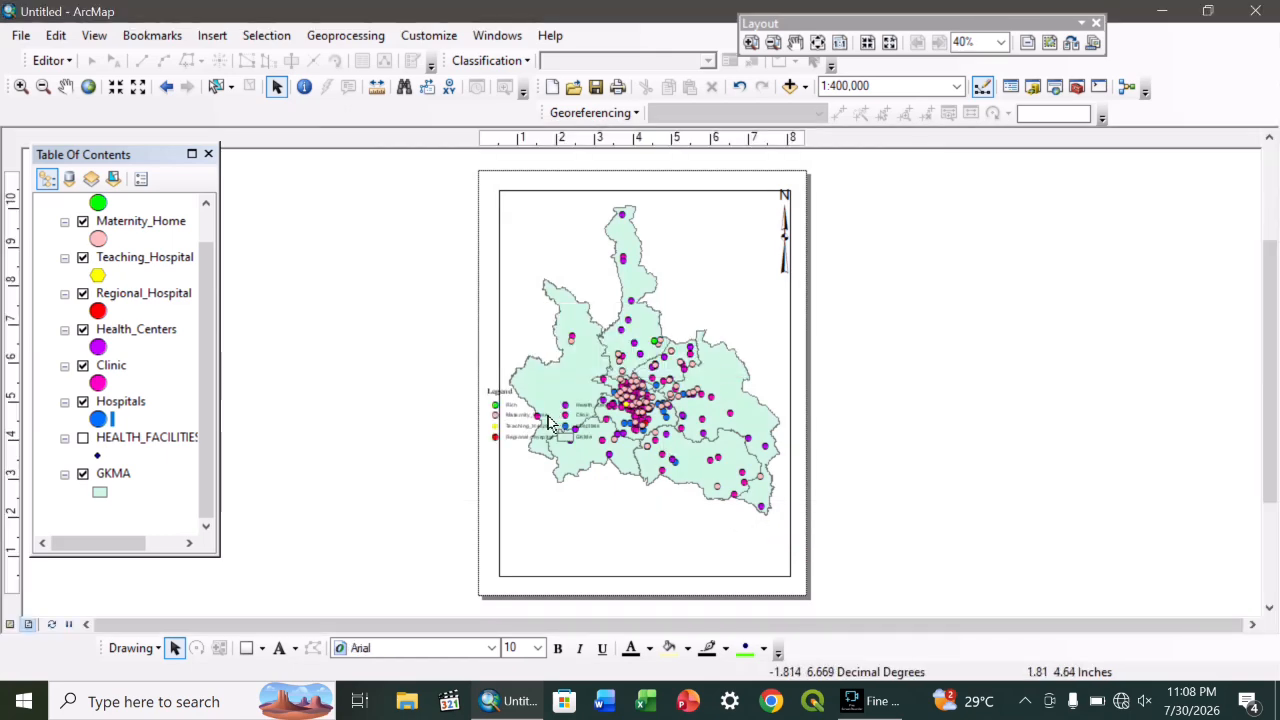
left_click_drag(530, 415, 662, 510)
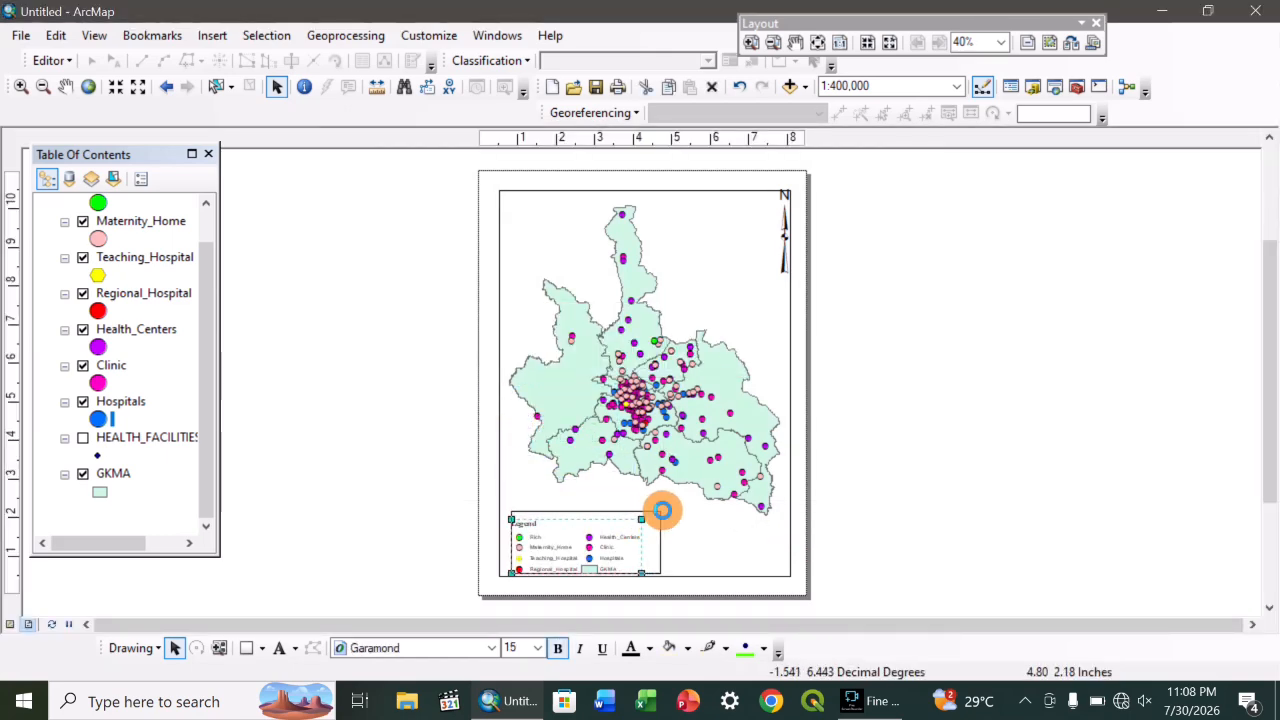
Step: Restyle the GKMA polygons with a light gray fill and a red outline of width 2
double_click(95, 494)
left_click(954, 334)
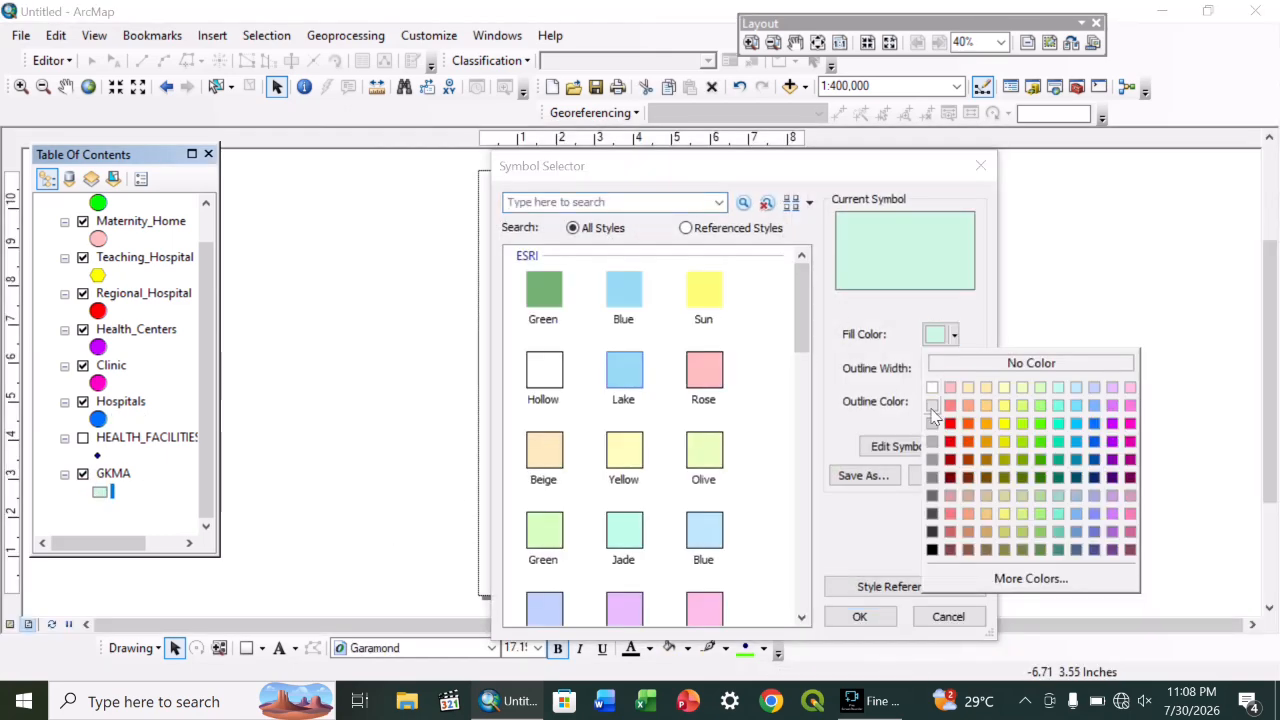
left_click(1031, 364)
left_click(954, 401)
left_click(950, 492)
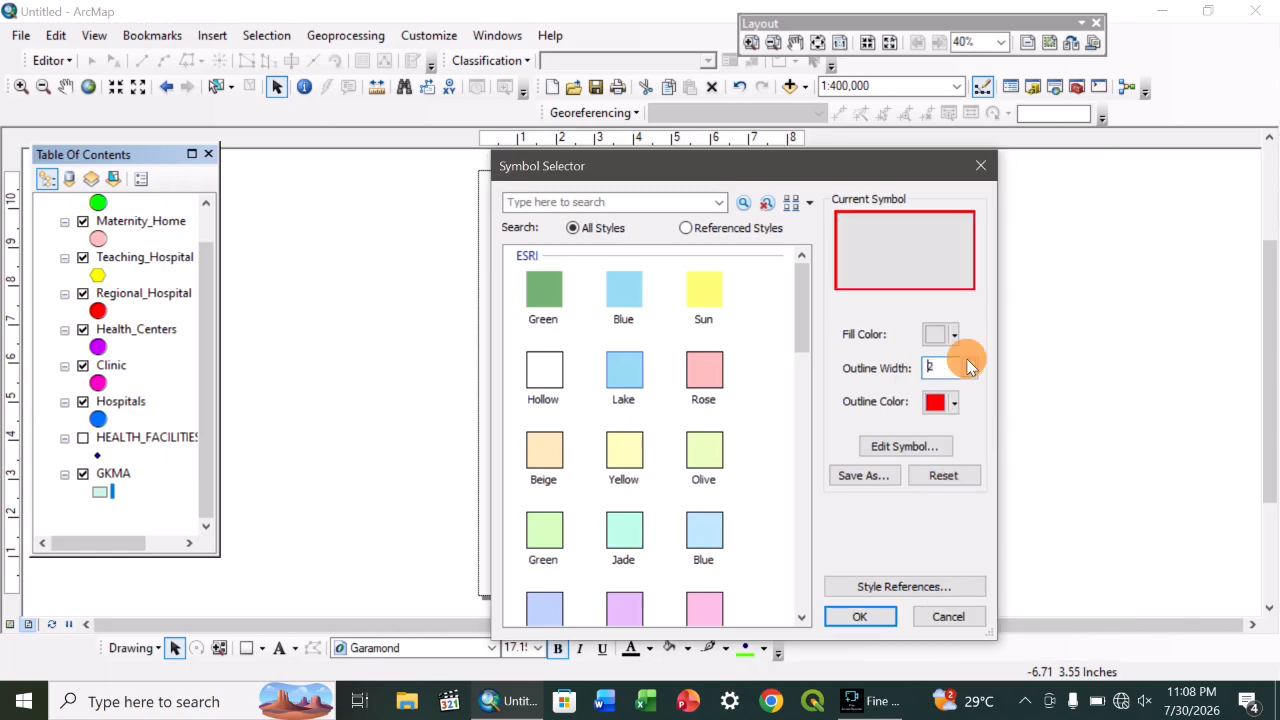
left_click(859, 616)
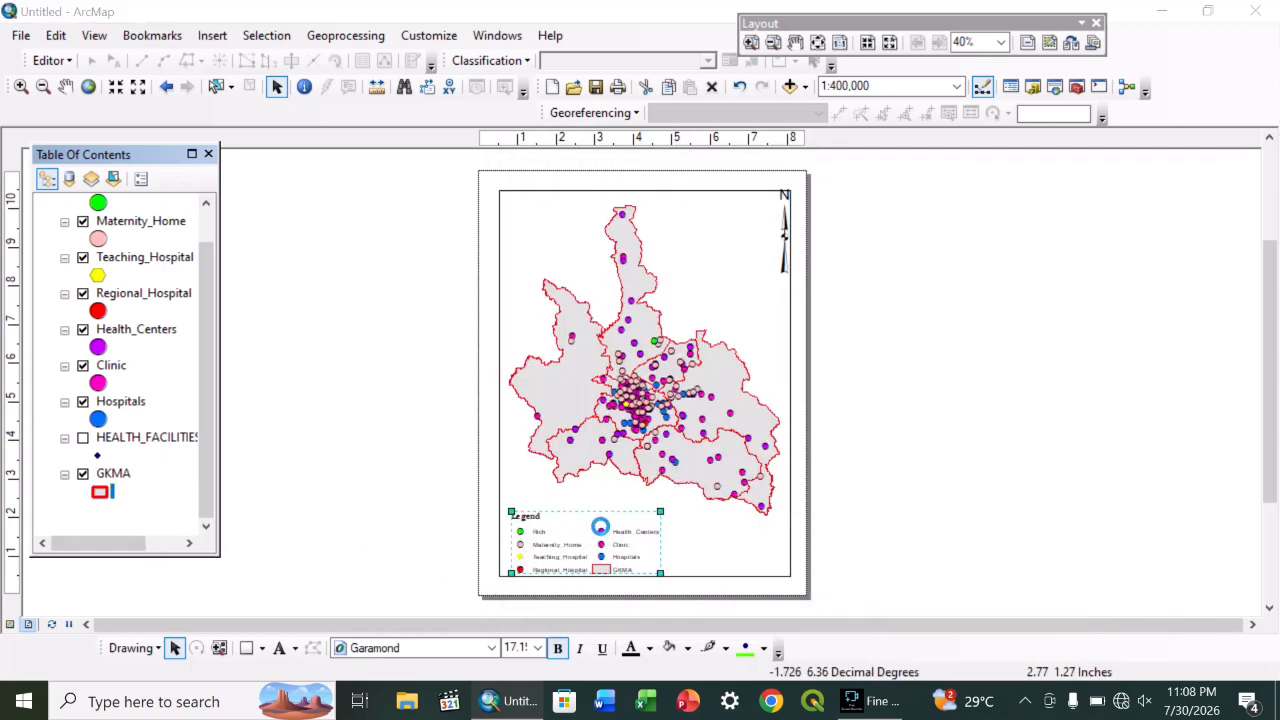
Step: Add a border around the legend and extend the data frame's left edge slightly outward
double_click(600, 525)
left_click(530, 177)
left_click(440, 256)
left_click(737, 580)
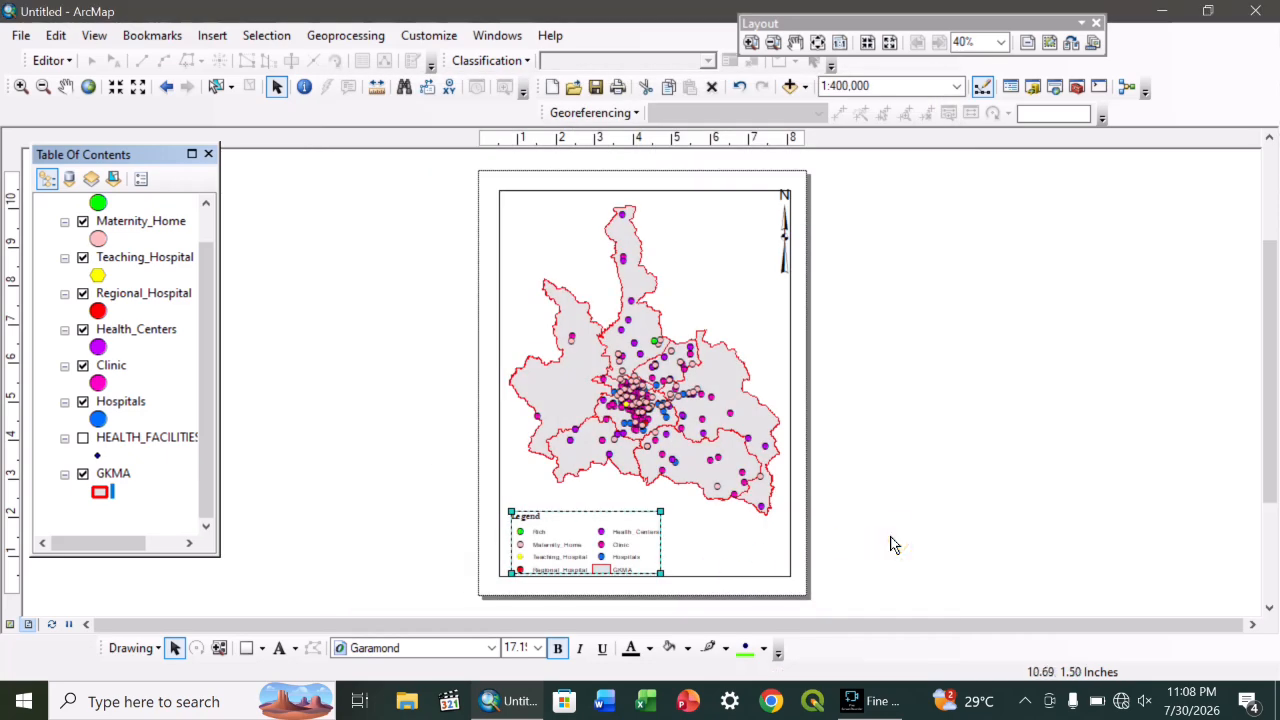
left_click(565, 478)
left_click_drag(499, 384, 494, 386)
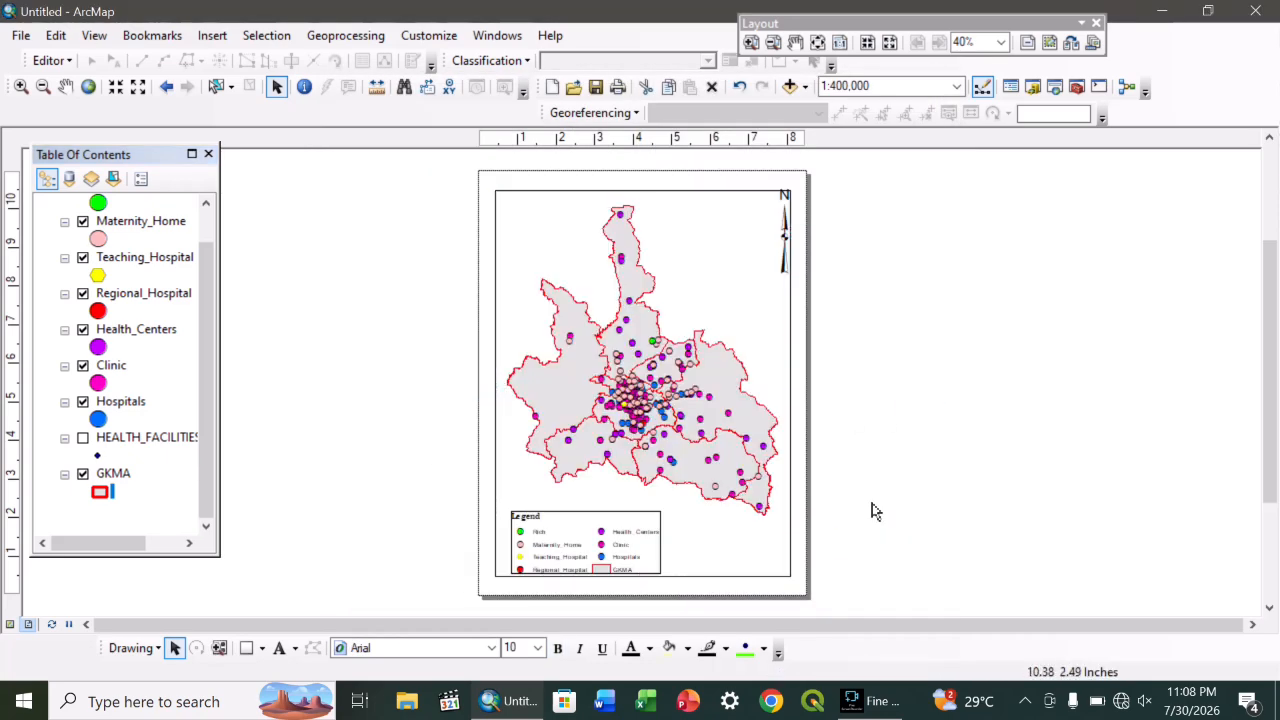
Step: Insert an Alternating Scale Bar 1 with Kilometers as division units and the label KM
left_click(212, 35)
left_click(245, 220)
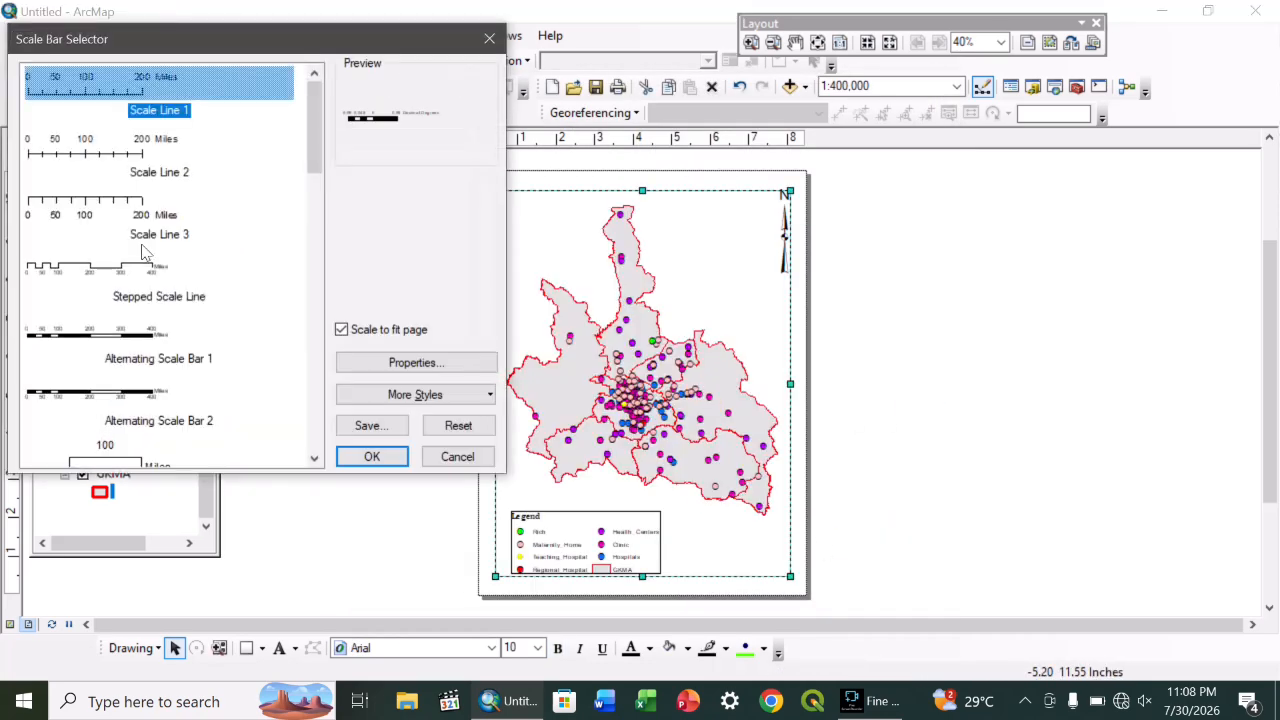
left_click(159, 335)
left_click(356, 360)
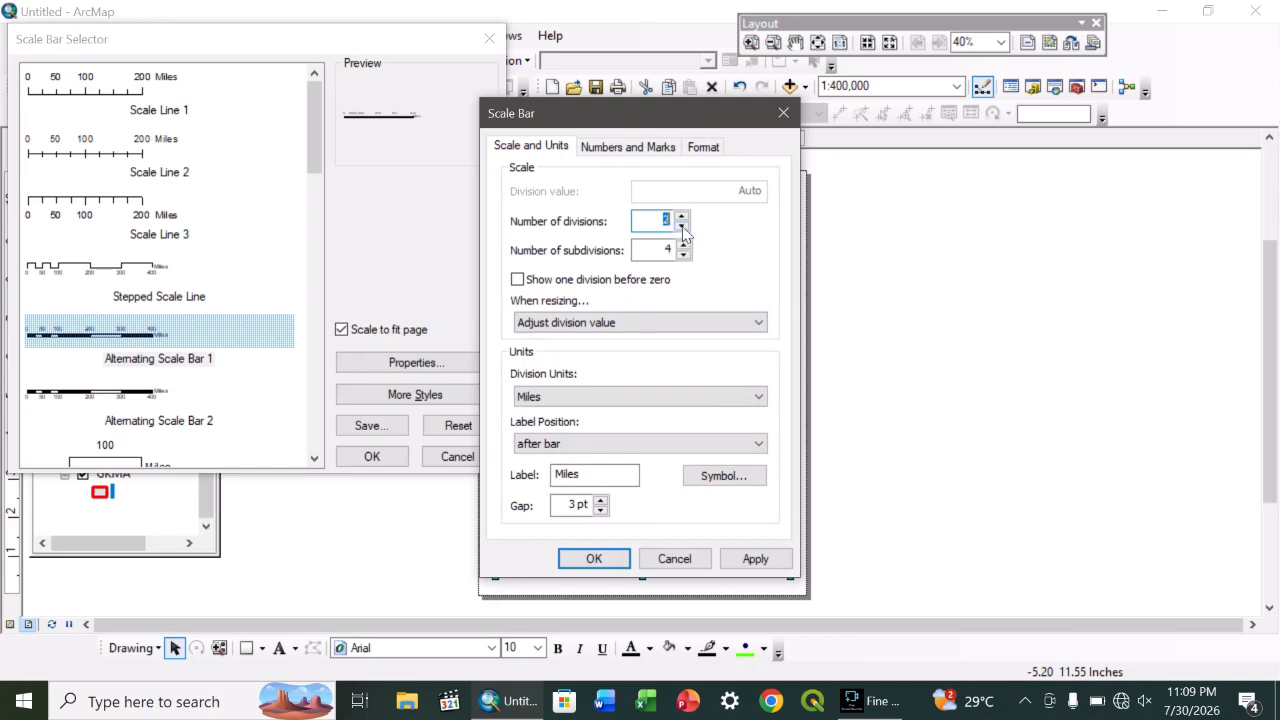
left_click(613, 397)
left_click(613, 476)
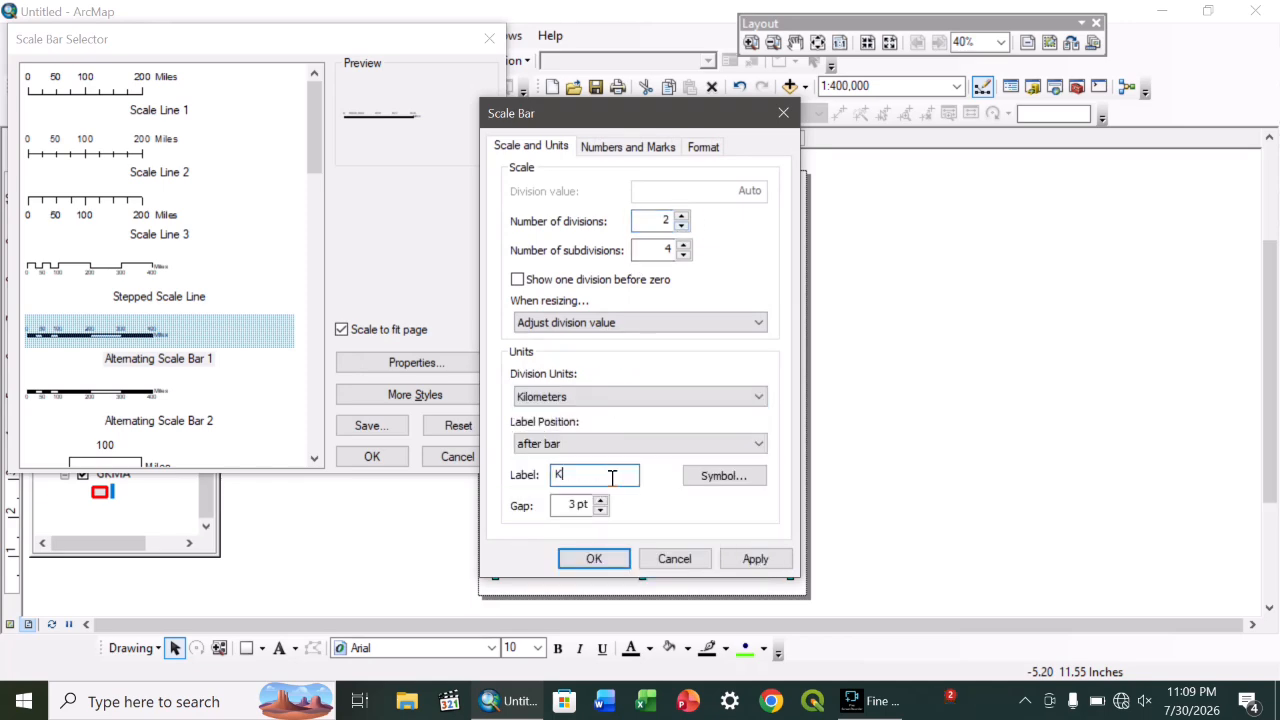
left_click(594, 558)
left_click(370, 455)
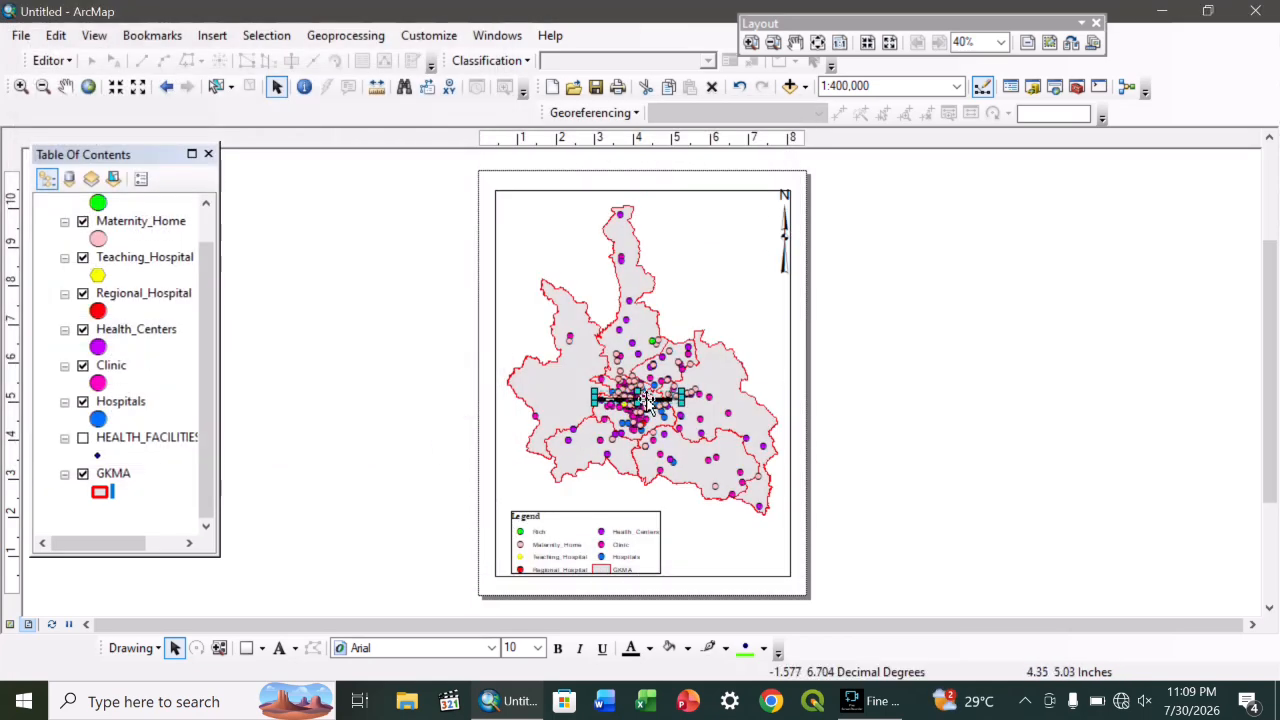
Step: Place the scale bar in the map frame's lower-right corner, shift the legend slightly left, and stretch the scale bar toward it
left_click_drag(660, 400, 737, 563)
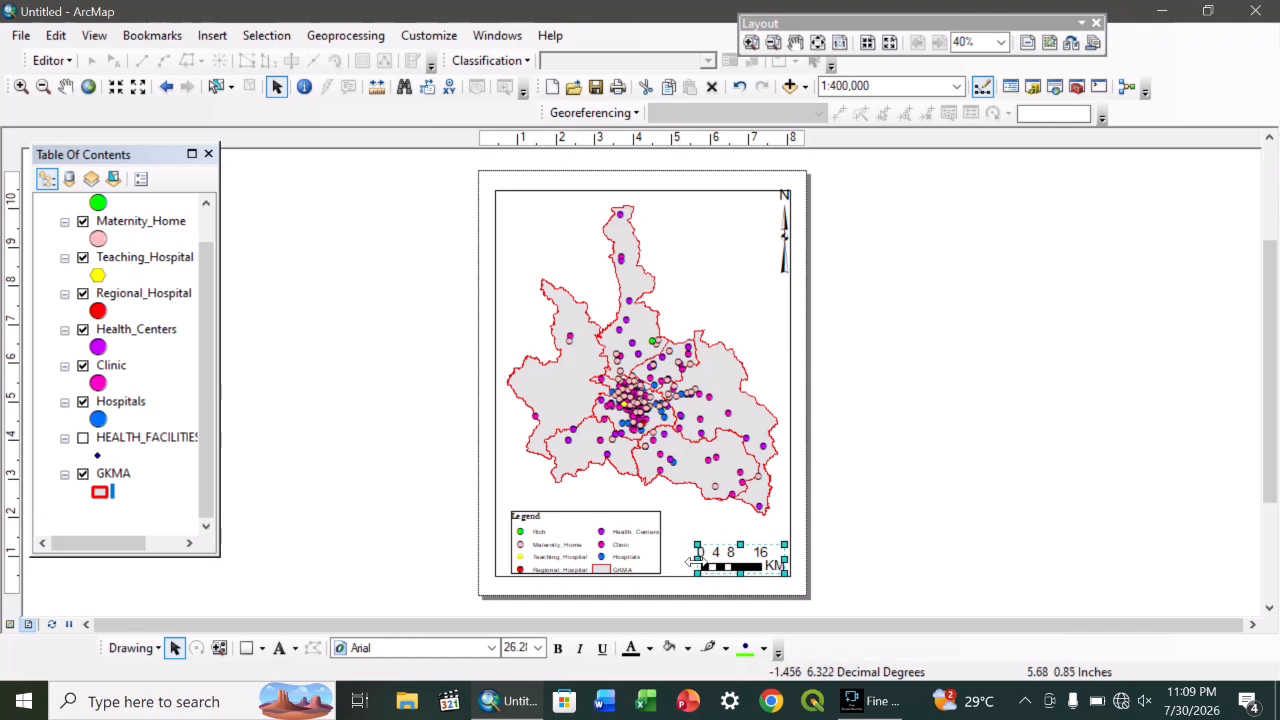
left_click_drag(545, 550, 530, 553)
left_click(711, 553)
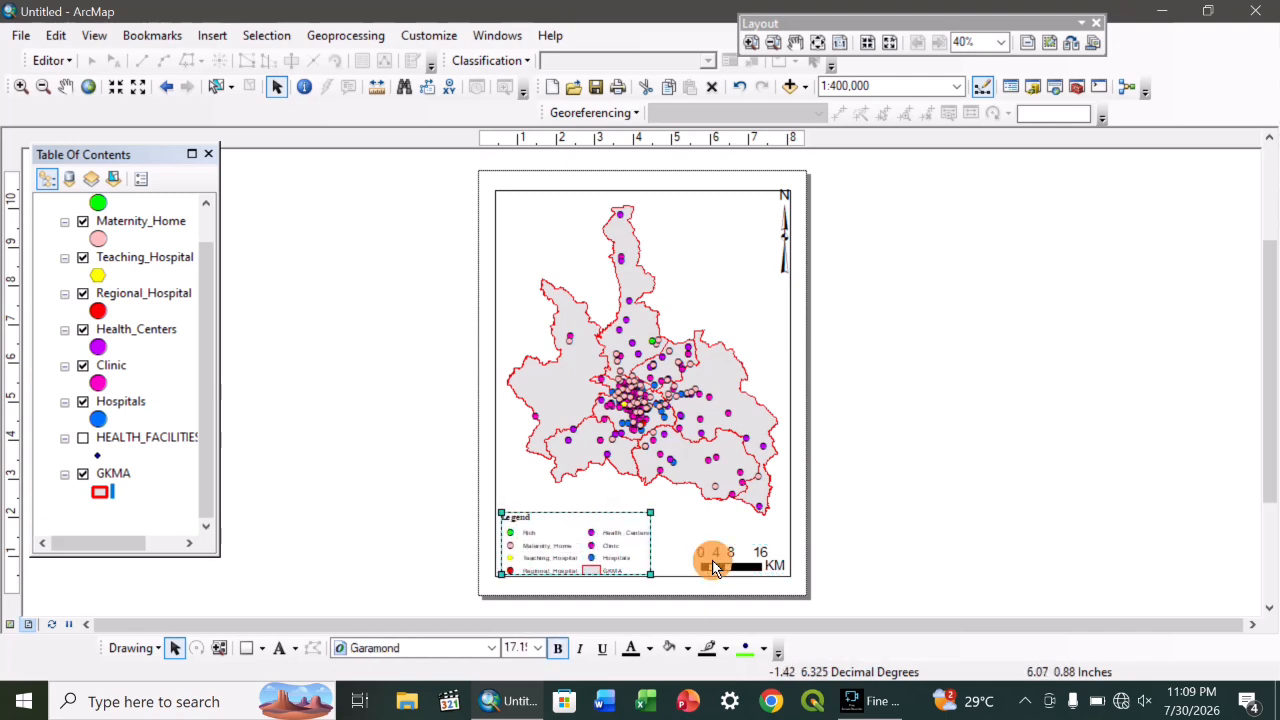
left_click_drag(697, 559, 659, 562)
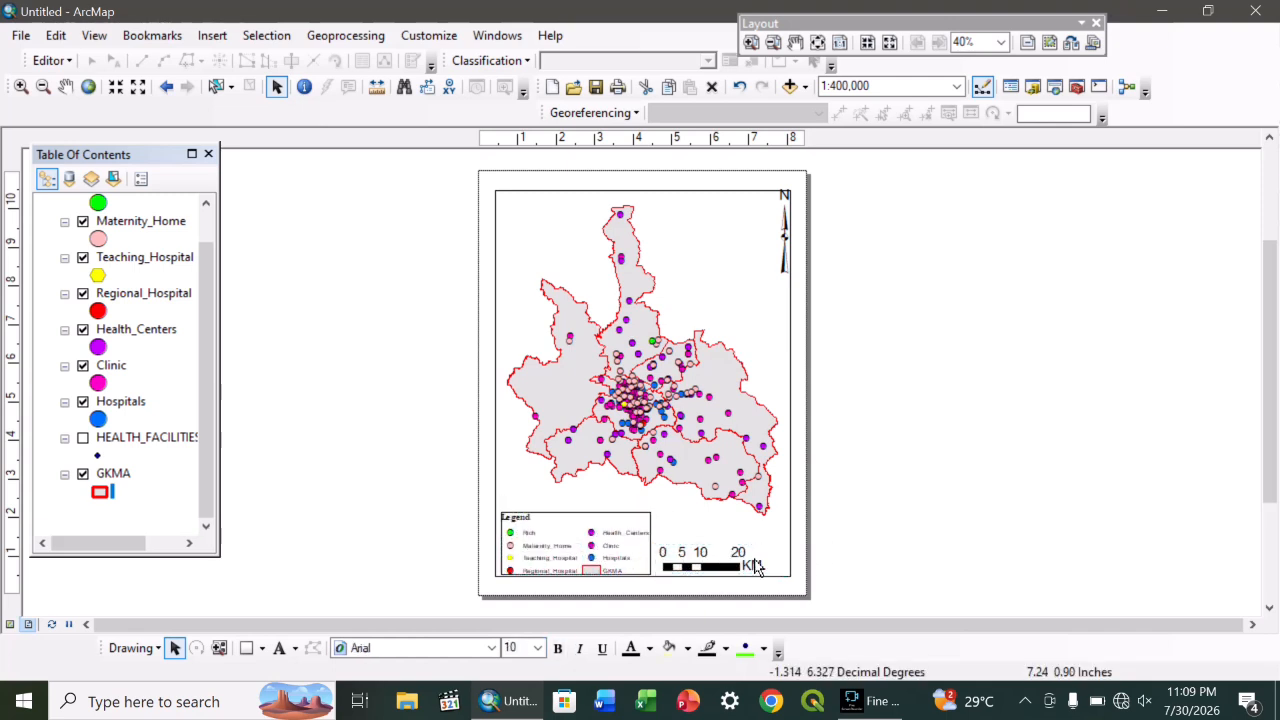
left_click(772, 277)
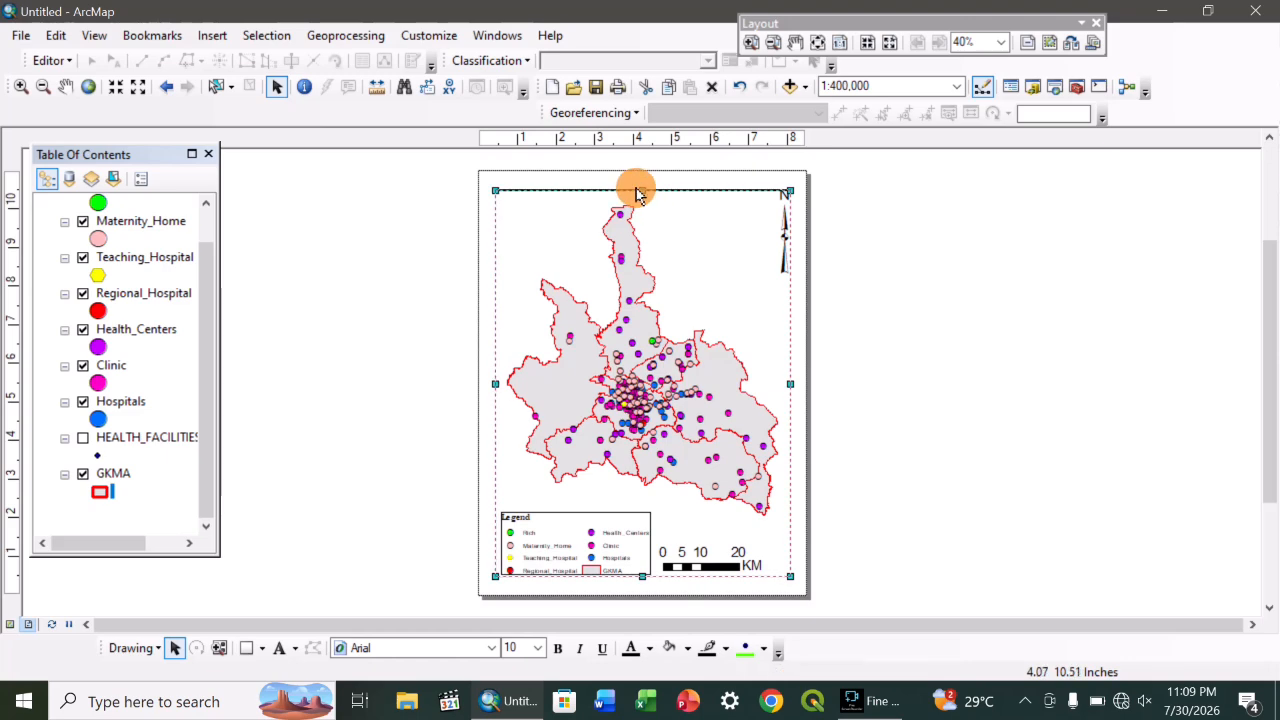
Step: Export the map layout as the JPEG Health.jpg into the Map Projects folder at 100 dpi
left_click(12, 40)
left_click(220, 340)
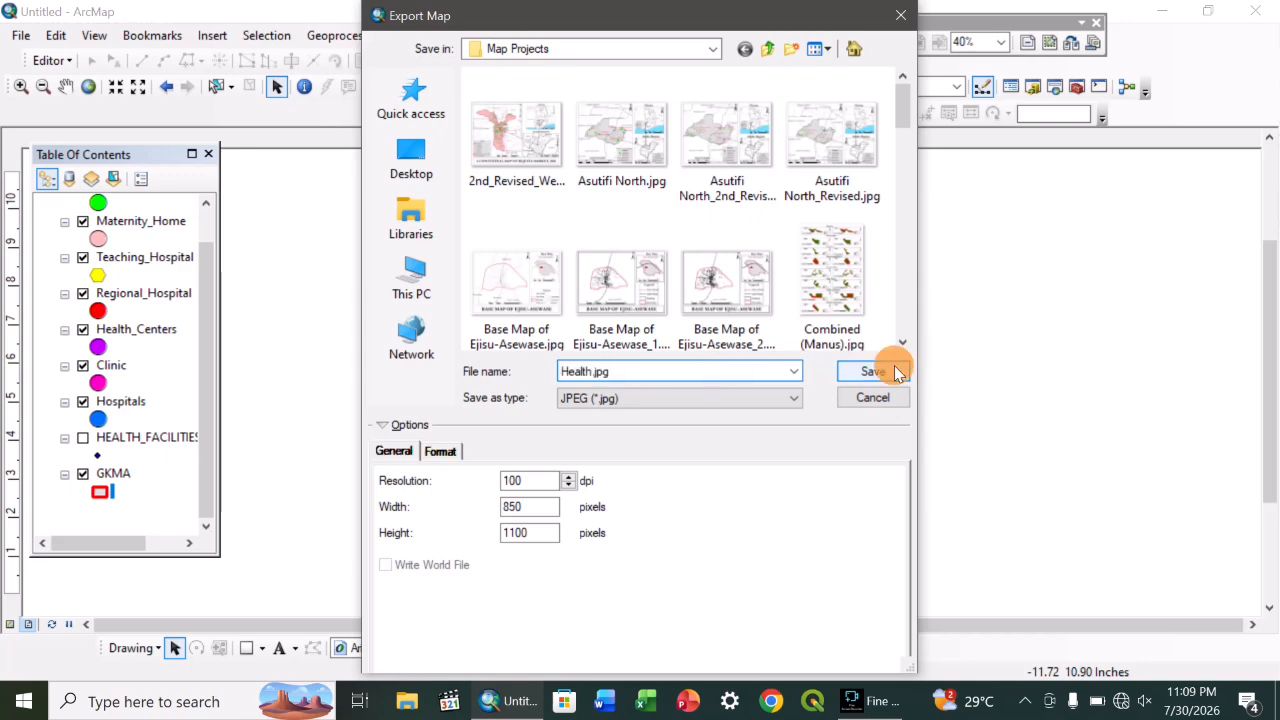
left_click(872, 371)
Step: Switch to File Explorer and open the exported Health.jpg in a maximized image viewer
left_click(406, 701)
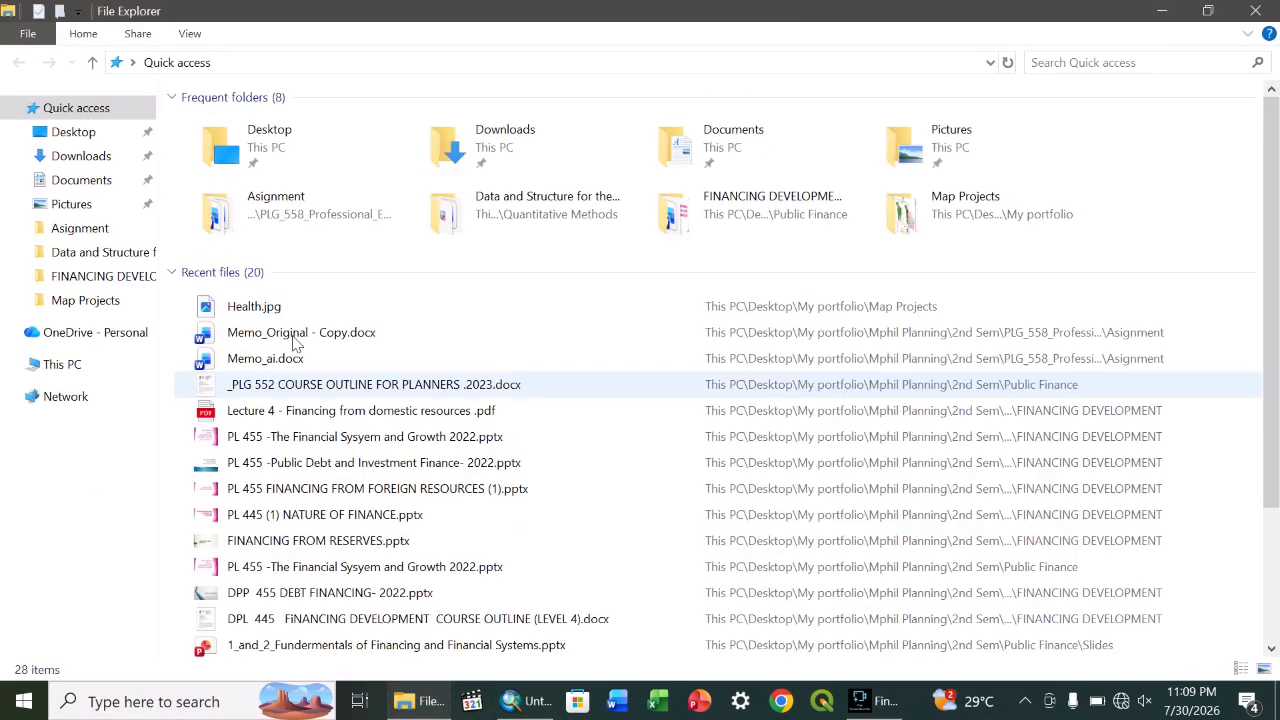
double_click(257, 305)
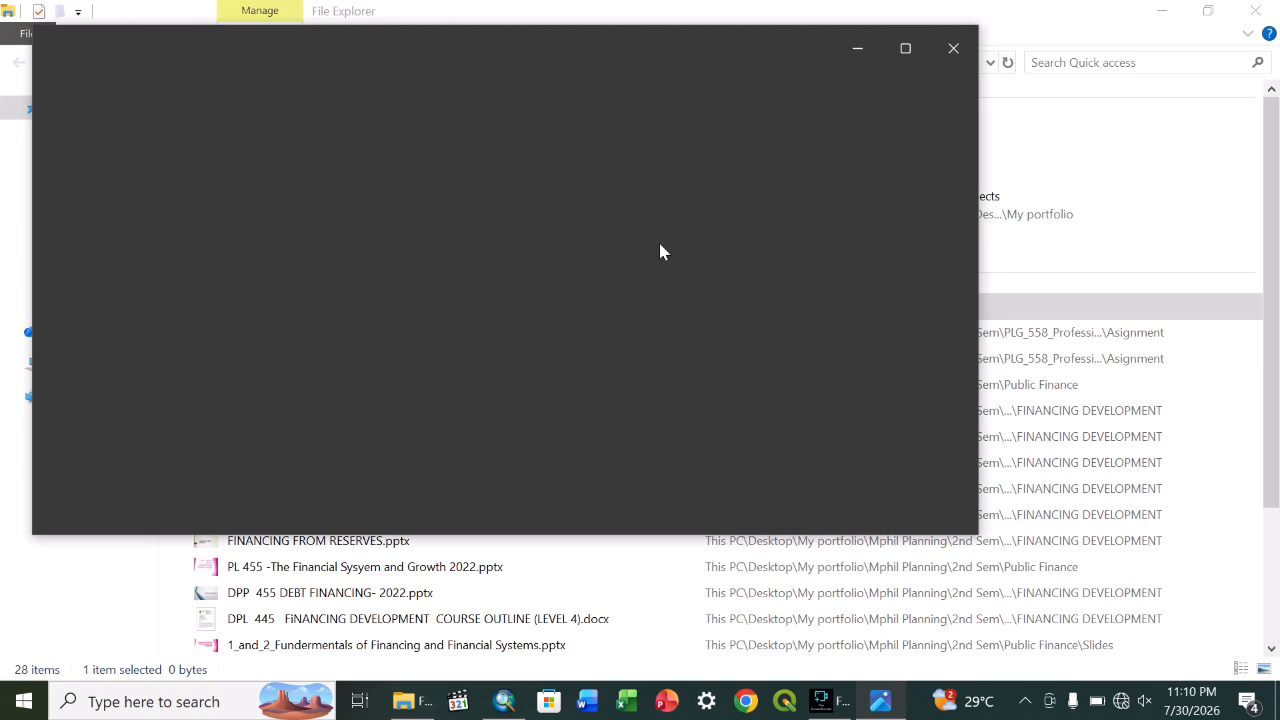
left_click(903, 49)
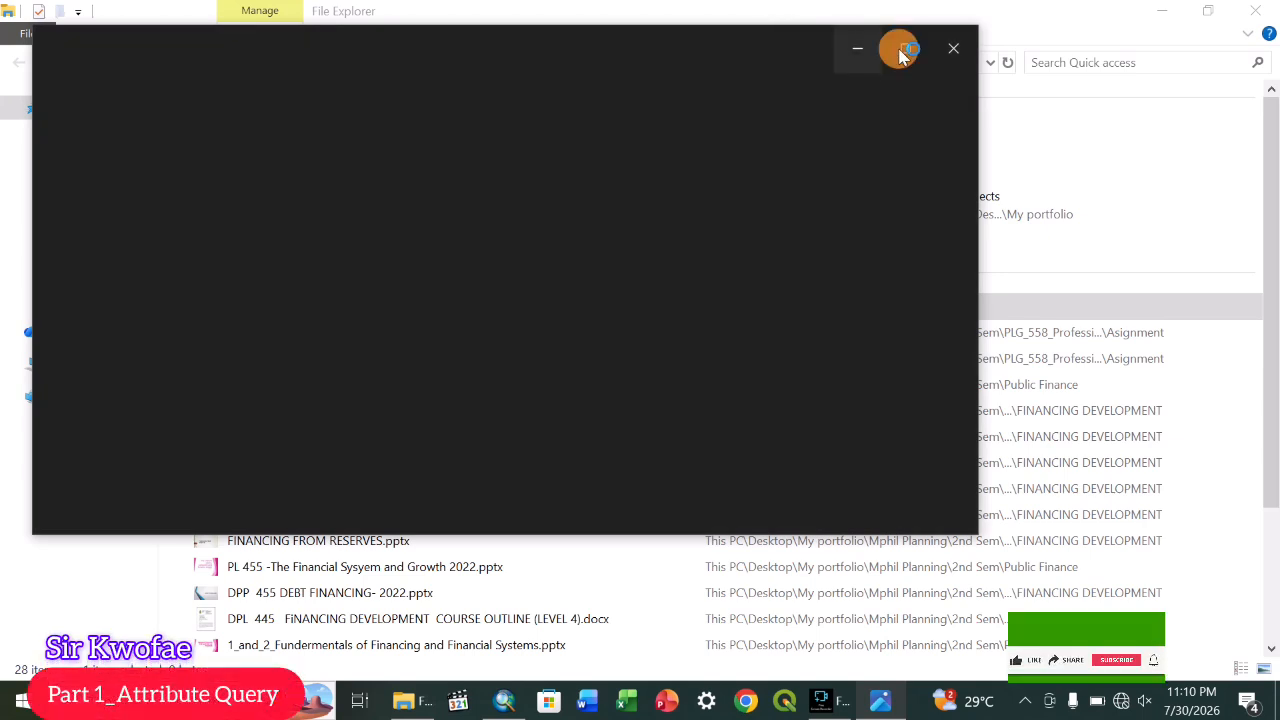